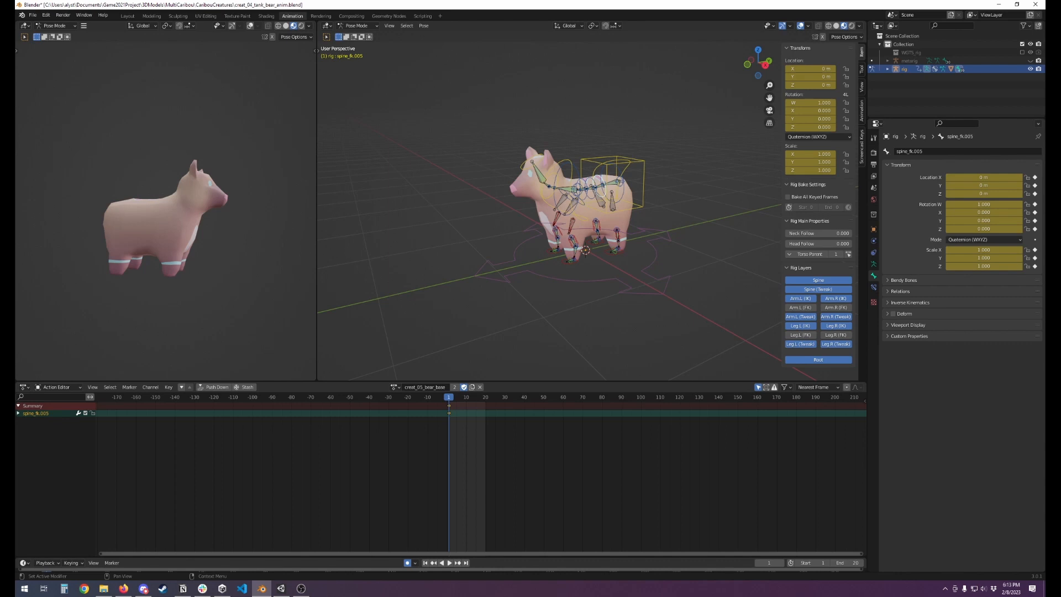
Step: Leave Pose Mode for Object Mode and add a cube mesh to the scene
middle_click_drag(663, 260, 644, 258)
scroll(608, 221, "down", 2)
left_click(357, 26)
left_click(357, 34)
scroll(636, 244, "up", 2)
left_click(674, 260)
key("shift+a")
left_click(630, 259)
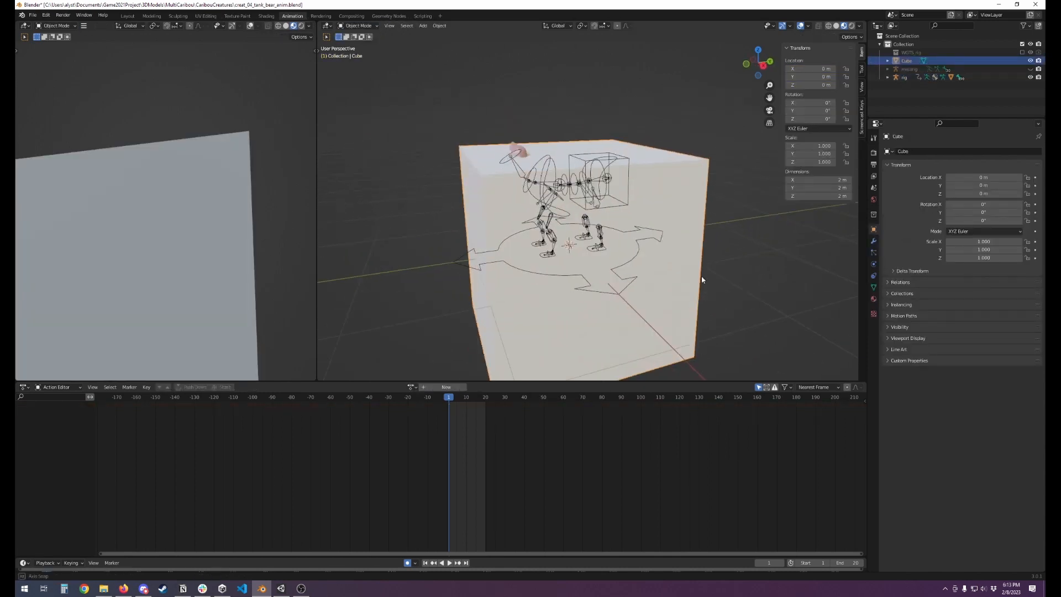
Step: Hide the animal and its rig, and select the new cube
left_click(535, 141)
key("h")
left_click(592, 181)
Step: Shrink the cube's mesh in Edit Mode to a small block in front view and shift it along Z
key("Tab")
key("KP_1")
key("s")
left_click(602, 265)
scroll(619, 293, "up", 4)
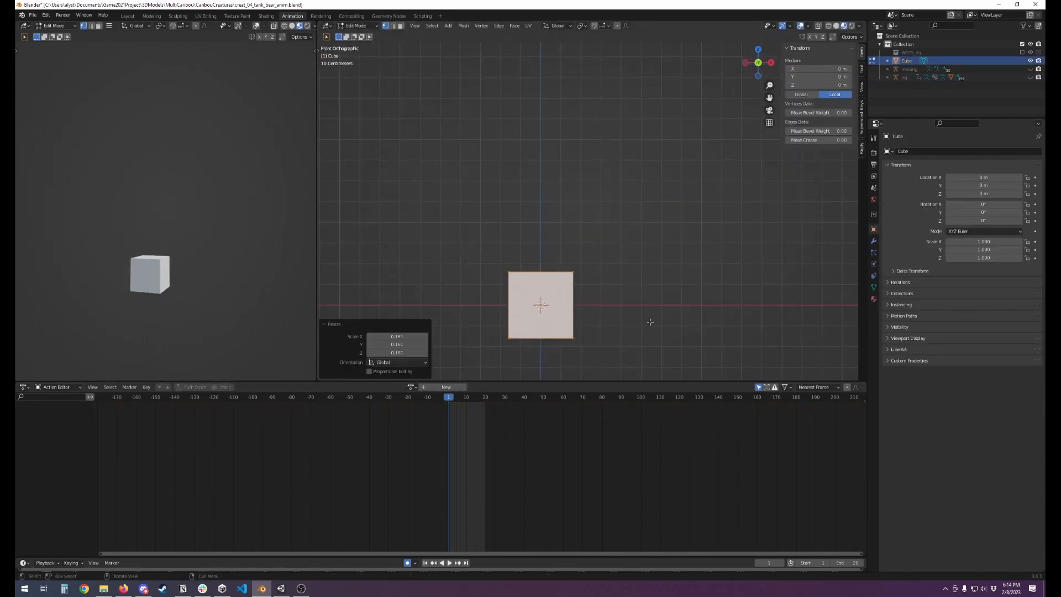
key("s")
key("g")
key("z")
left_click(646, 317)
Step: Flatten the block by adjusting its top and bottom vertices along Z, moving the bottom ones up about 0.014 m
key("shift+z")
key("alt+a")
key("b")
left_click_drag(487, 246, 581, 281)
key("g")
key("z")
left_click(552, 308)
key("g")
key("z")
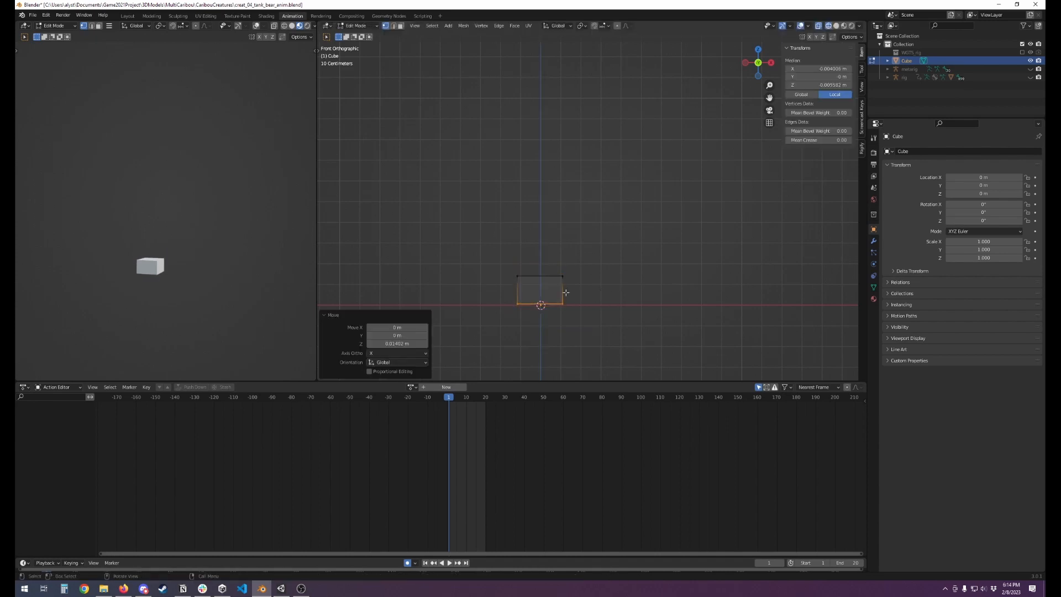
Step: Raise the block's top vertices along Z to make the hat's crown taller
key("alt+a")
key("b")
left_click_drag(486, 245, 582, 282)
key("g")
key("z")
left_click(573, 272)
Step: Cut vertical edge loops through the block in both directions, widening one along Y and the other along X
key("ctrl+r")
middle_click_drag(552, 282, 587, 334)
key("s")
key("y")
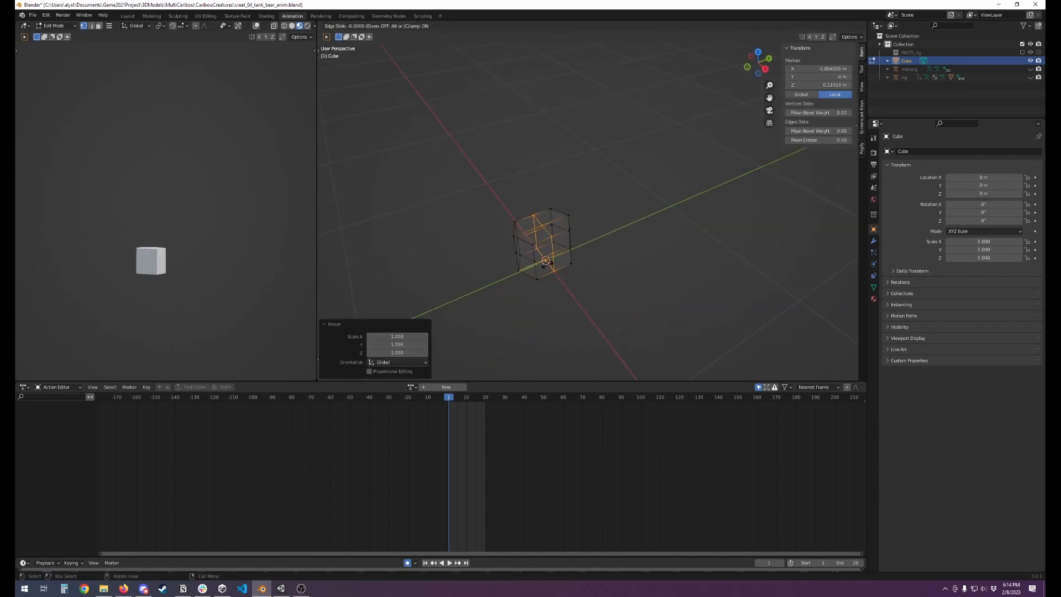
key("ctrl+r")
key("s")
key("x")
Step: Select opposite outer vertices of the crown and scale them to round its outline
middle_click_drag(557, 283, 613, 248)
left_click(499, 255)
left_click(580, 254, "shift")
key("s")
left_click(635, 297)
Step: Move the crown's upper vertices along Z and scale them along Y to form a dome
left_click(564, 253, "shift")
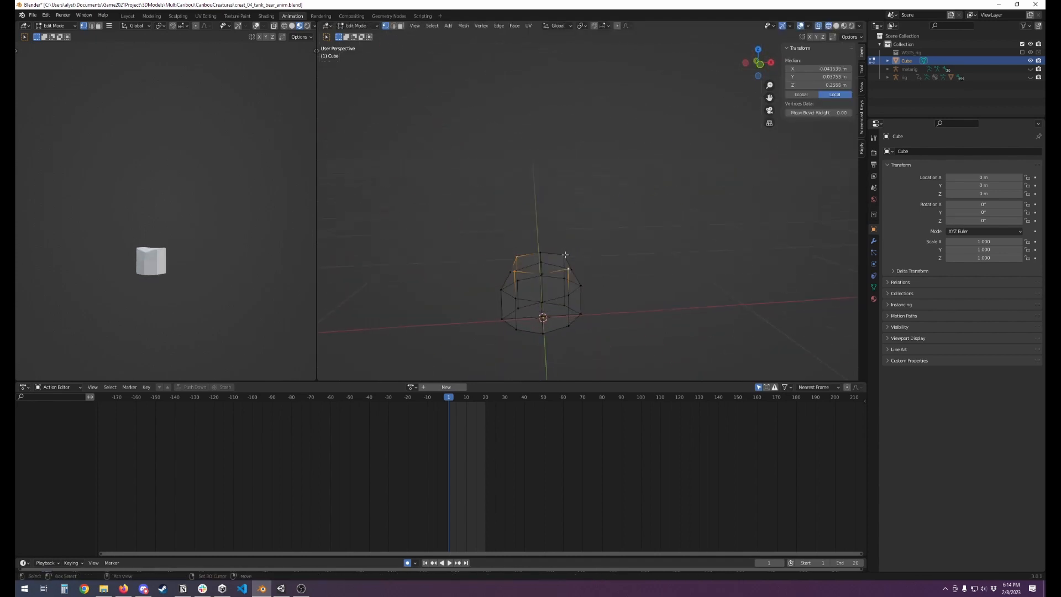
key("shift+z")
mouse_move(578, 309)
middle_mouse_down()
mouse_move(617, 348)
mouse_move(530, 298)
middle_mouse_up()
key("g")
key("z")
key("s")
key("y")
left_click(632, 272)
Step: Place an edge loop low on the crown, just above its base
left_click(572, 285, "alt")
key("g")
key("z")
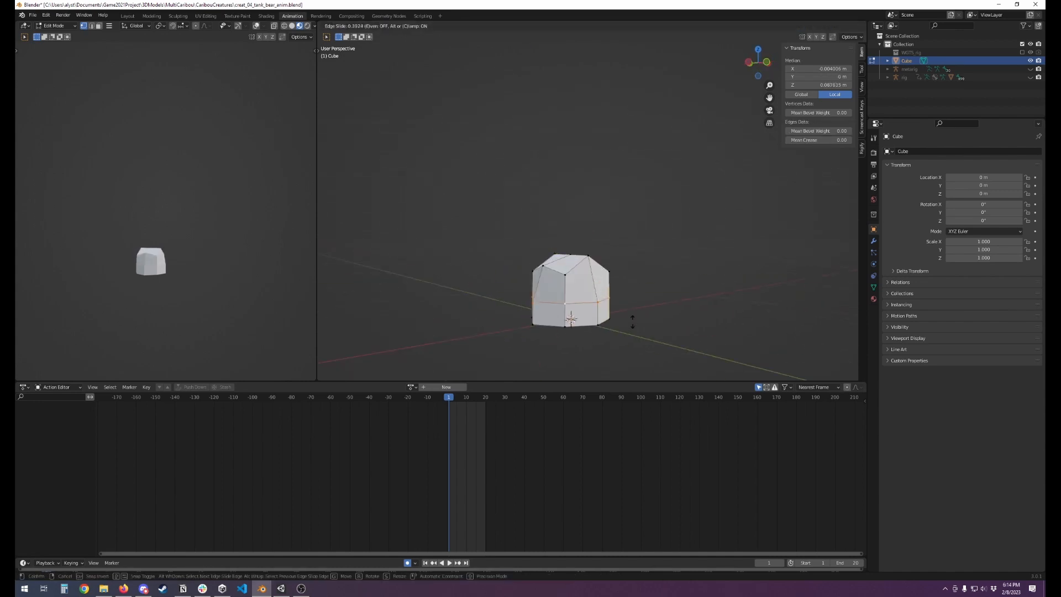
left_click(630, 318)
Step: Extrude and scale the crown's base ring outward into a brim, and adjust a brim edge loop along Z
mouse_move(630, 318)
middle_mouse_down()
mouse_move(527, 325)
mouse_move(600, 320)
mouse_move(682, 355)
mouse_move(699, 348)
mouse_move(498, 343)
middle_mouse_up()
left_click(652, 322, "alt+shift")
key("e")
key("s")
left_click(686, 356)
left_click(630, 326, "alt")
key("g")
key("z")
left_click(694, 361)
Step: Move the centre vertex on top of the crown along Z to peak the hat
left_click(558, 248)
key("g")
key("z")
middle_click_drag(586, 243, 655, 252)
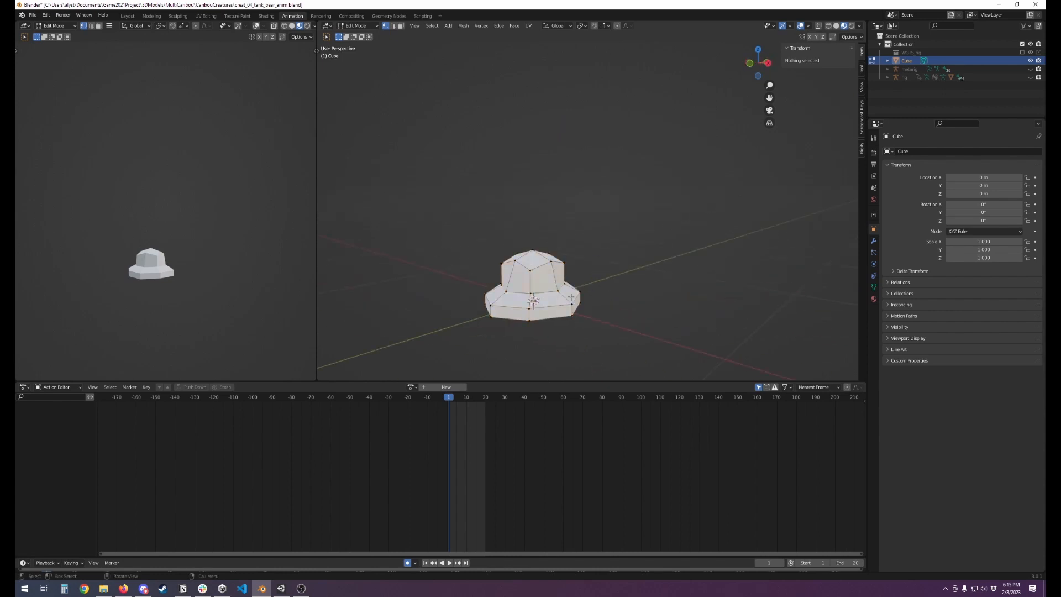
Step: Shade all faces of the hat smooth and assign it the existing material that uses the albedo_2.png texture
key("a")
left_click(463, 26)
mouse_move(494, 184)
left_click(551, 182)
left_click(619, 221)
middle_click_drag(619, 221, 652, 243)
key("KP_1")
left_click(874, 299)
left_click(889, 186)
left_click(906, 211)
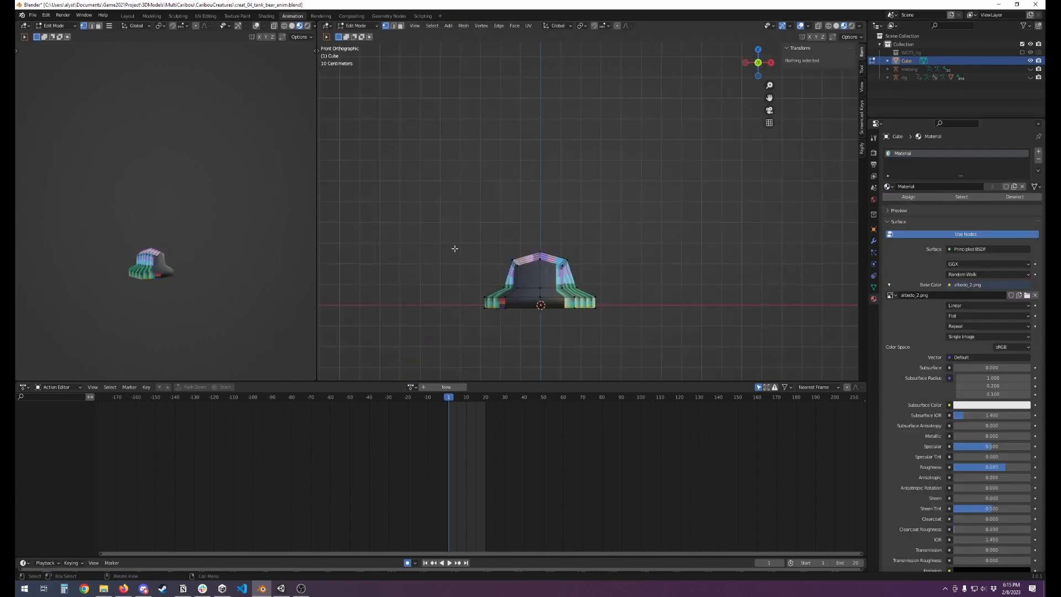
Step: Switch to the UV Editing workspace and project the whole hat's UVs from the front view
left_click(205, 16)
key("KP_1")
key("a")
key("u")
left_click(718, 458)
Step: Shrink the hat's UV island, narrow it along X, and place it on the dark-blue-to-cyan gradient swatch
key("g")
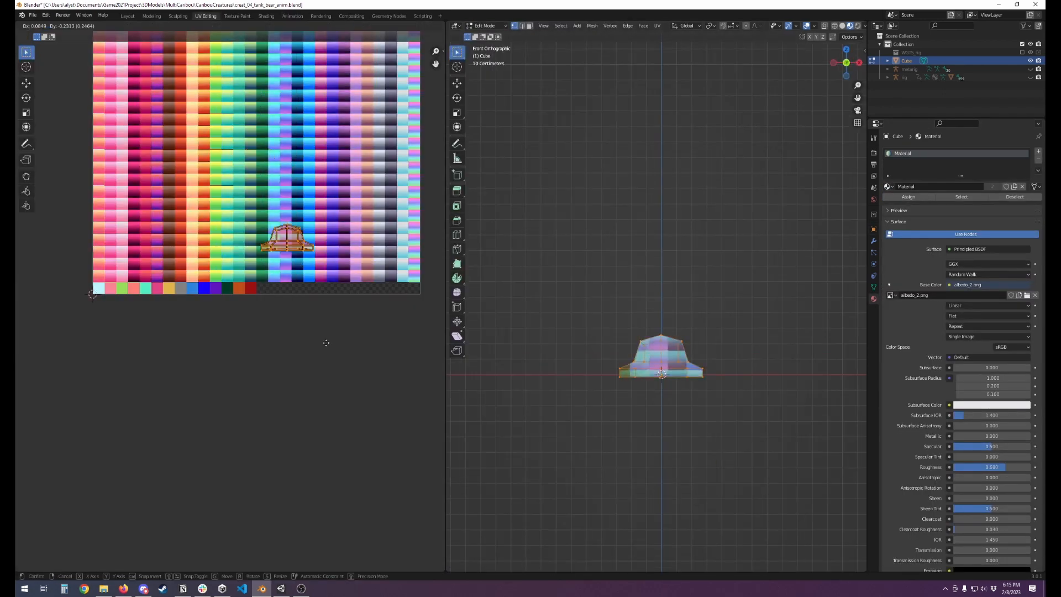
left_click(332, 376)
key("s")
scroll(361, 272, "up", 3)
key("g")
left_click(372, 281)
key("s")
key("x")
left_click(389, 300)
Step: Shift the UVs of the hat's brim edge loops along Y to give the brim a darker blue than the crown
left_click(670, 362, "alt")
middle_click_drag(602, 345, 652, 365)
left_click(38, 26)
key("g")
key("y")
left_click(398, 249)
left_click(660, 381, "alt")
key("g")
key("y")
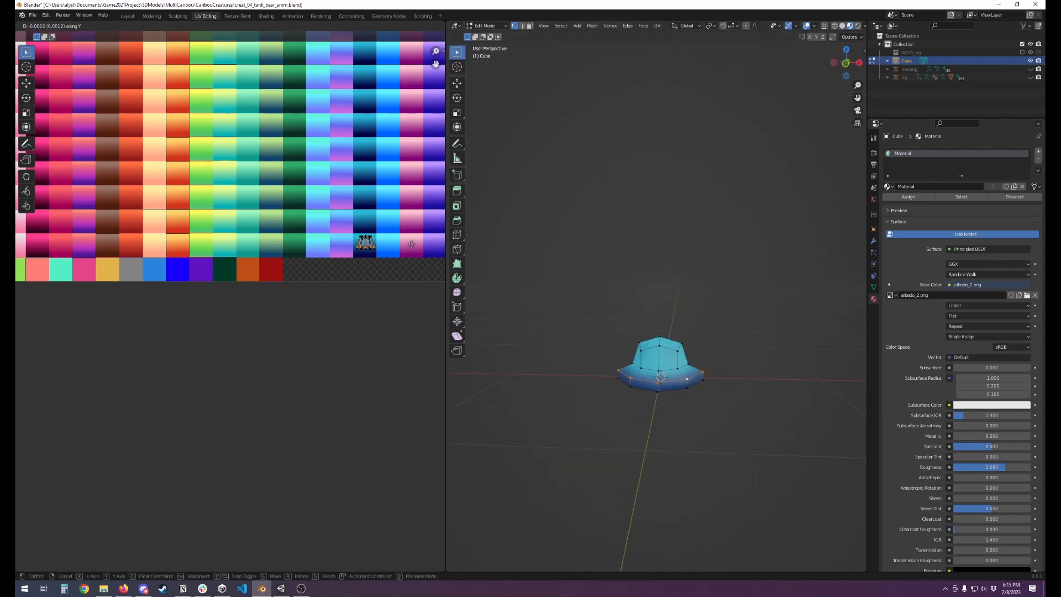
left_click(413, 247)
Step: Select the whole coloured hat mesh and apply smooth shading to its faces again
left_click(801, 384)
mouse_move(816, 387)
middle_mouse_down()
mouse_move(752, 372)
mouse_move(677, 393)
mouse_move(698, 340)
mouse_move(708, 386)
middle_mouse_up()
key("Tab")
key("Tab")
key("a")
left_click(591, 26)
left_click(678, 180)
Step: Unhide the animal and its rig, and move the hat onto the animal's head in the right side view
key("Tab")
scroll(709, 386, "down", 3)
key("alt+h")
left_click(663, 351)
key("KP_3")
key("g")
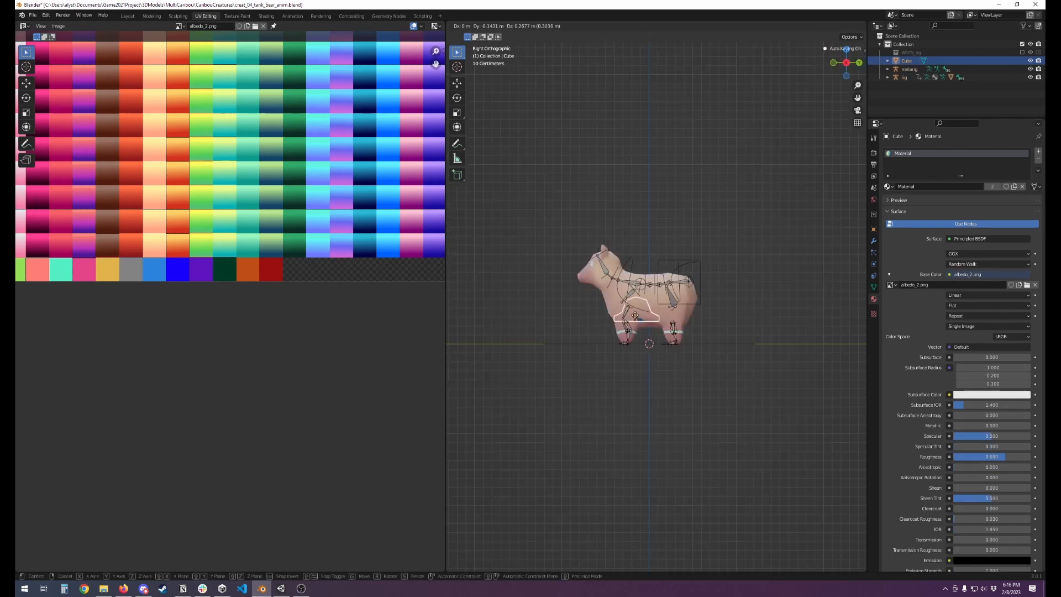
left_click(611, 261)
Step: Add a horizontal edge loop around the crown and slide it down to outline a hatband above the brim
middle_click_drag(610, 261, 789, 324)
scroll(762, 309, "up", 4)
key("Tab")
key("ctrl+r")
left_click(632, 164)
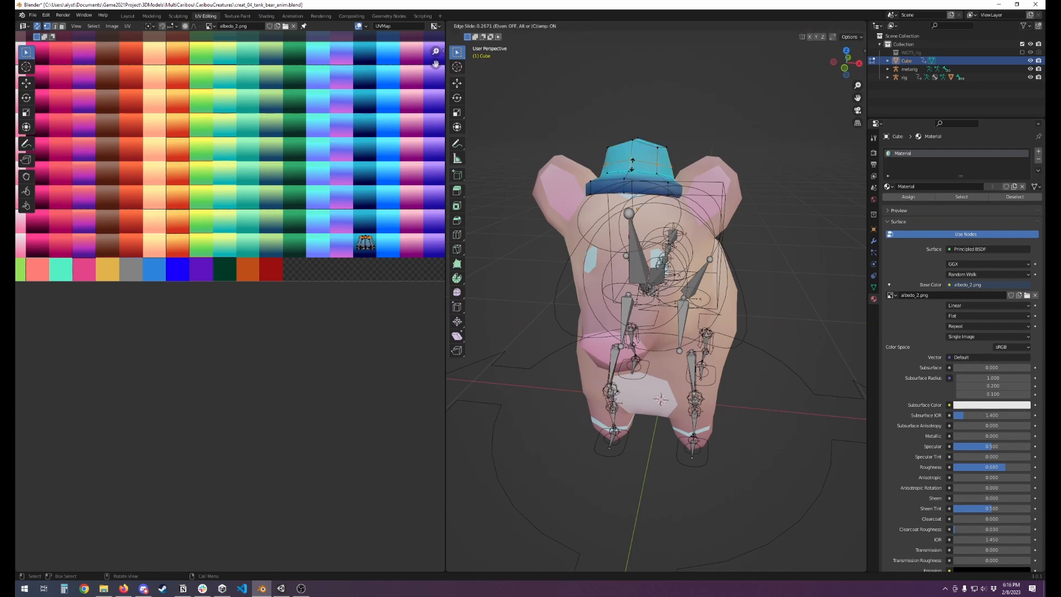
left_click(632, 166)
Step: Move the hatband faces' UVs onto the pink-purple gradient swatch and stretch them along Y, finishing in Object Mode
left_click(637, 170, "alt+shift")
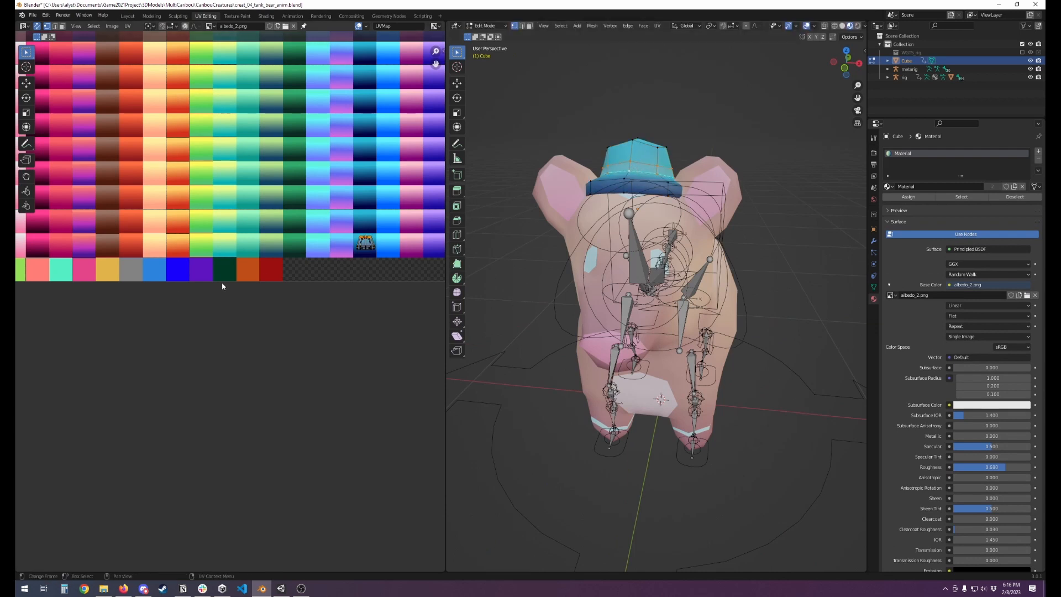
left_click(36, 26)
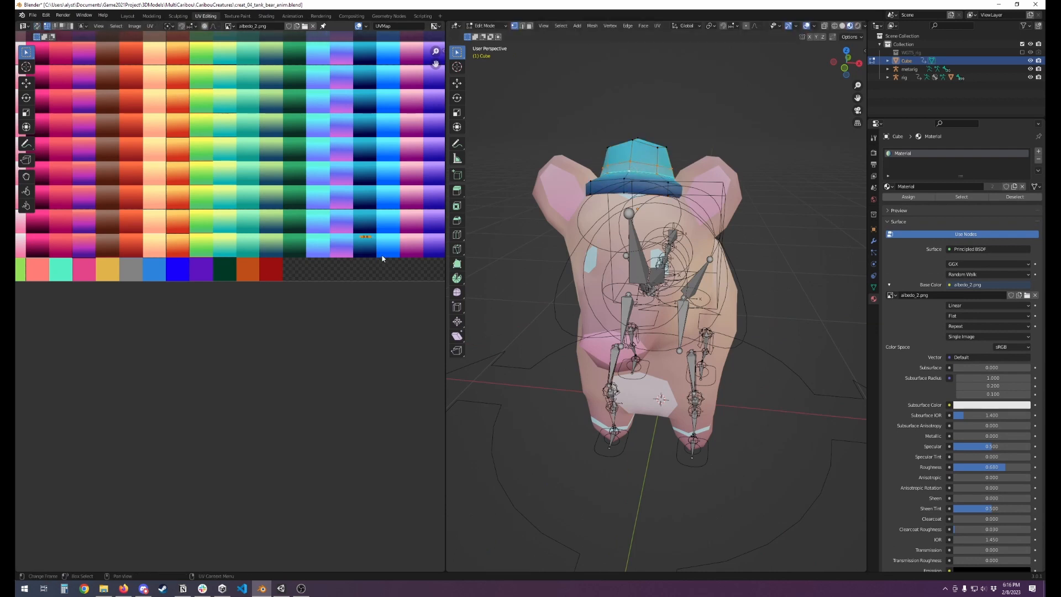
key("g")
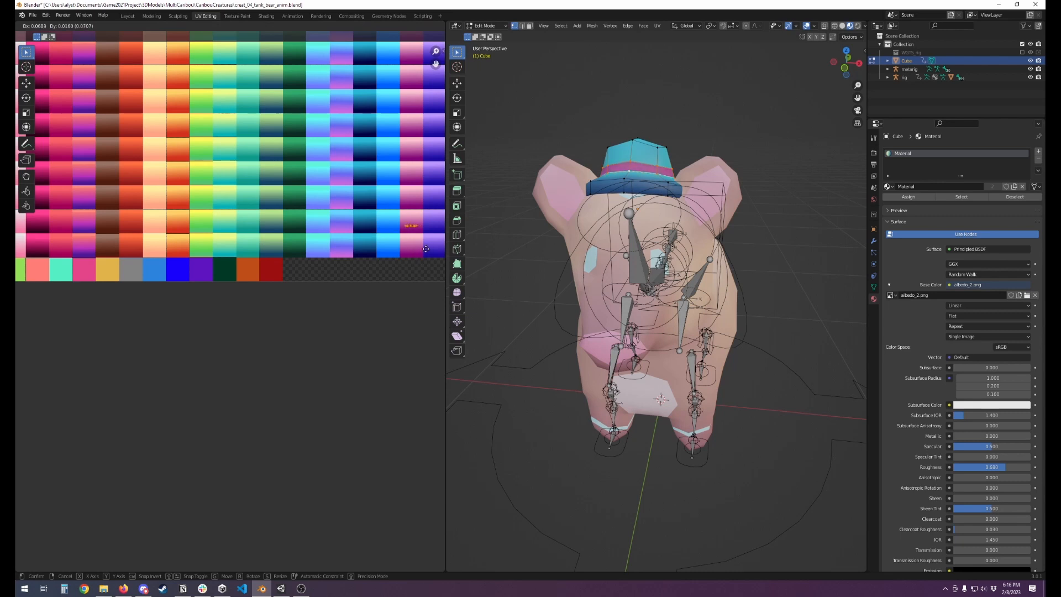
left_click(427, 247)
key("s")
key("y")
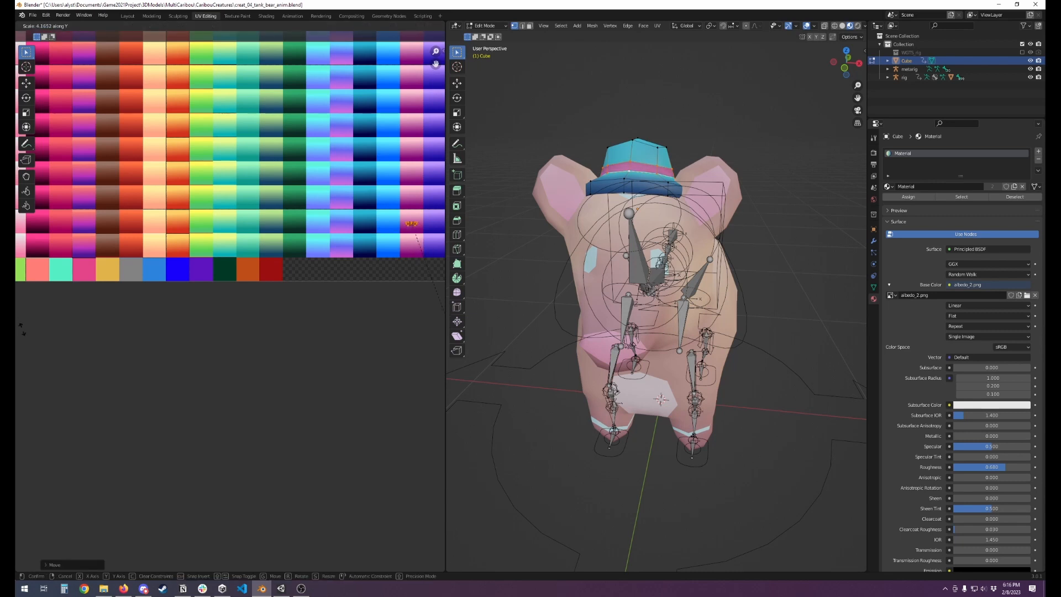
left_click(60, 360)
key("g")
left_click(227, 330)
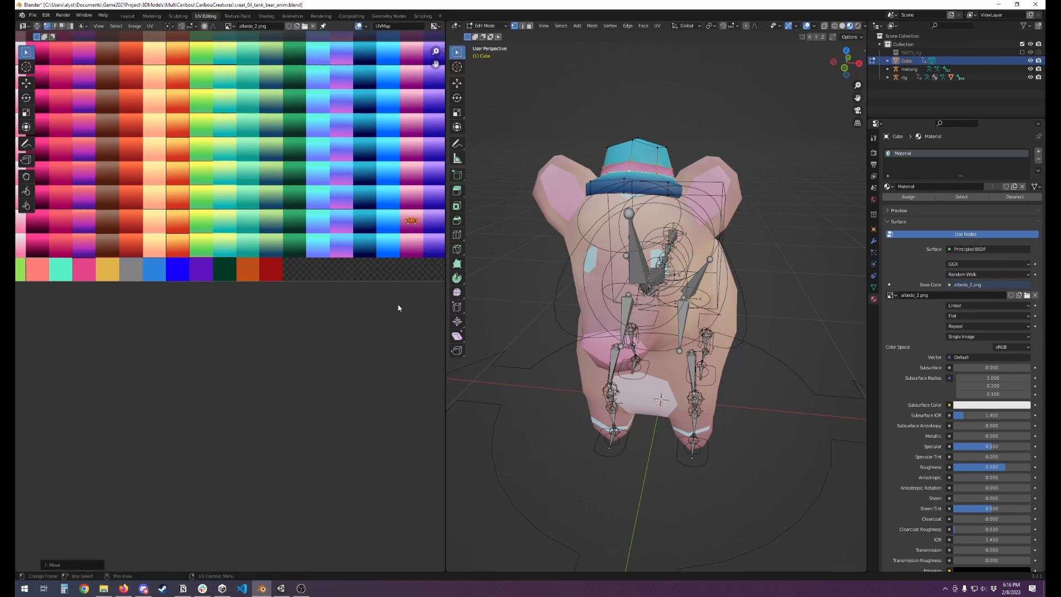
key("ctrl+l")
key("Tab")
mouse_move(726, 278)
middle_mouse_down()
mouse_move(664, 290)
mouse_move(692, 296)
mouse_move(675, 342)
mouse_move(737, 287)
middle_mouse_up()
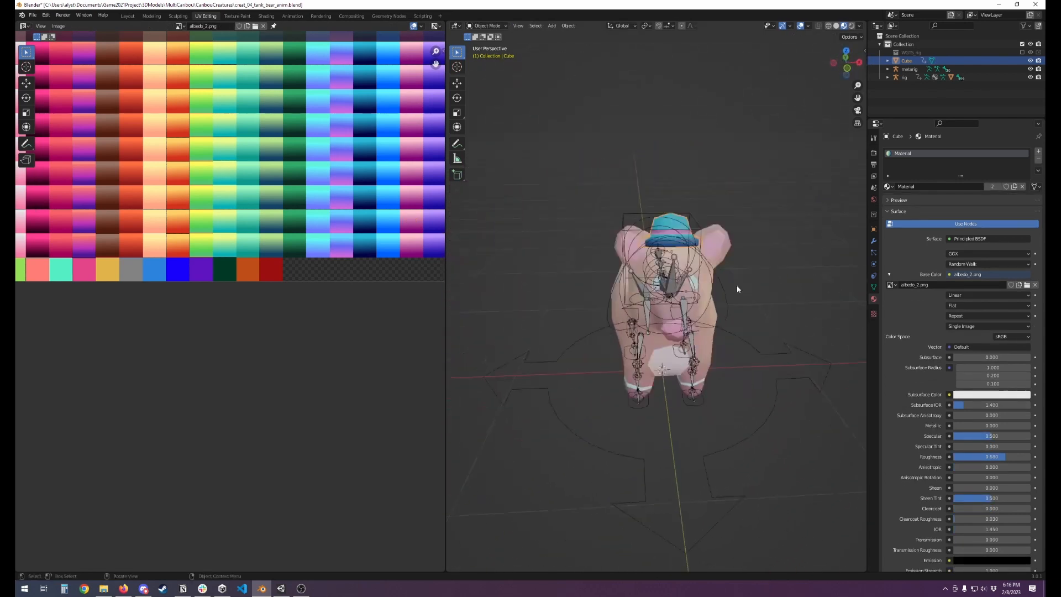
key("Tab")
middle_click_drag(785, 312, 703, 306)
middle_click_drag(782, 334, 674, 279)
key("Tab")
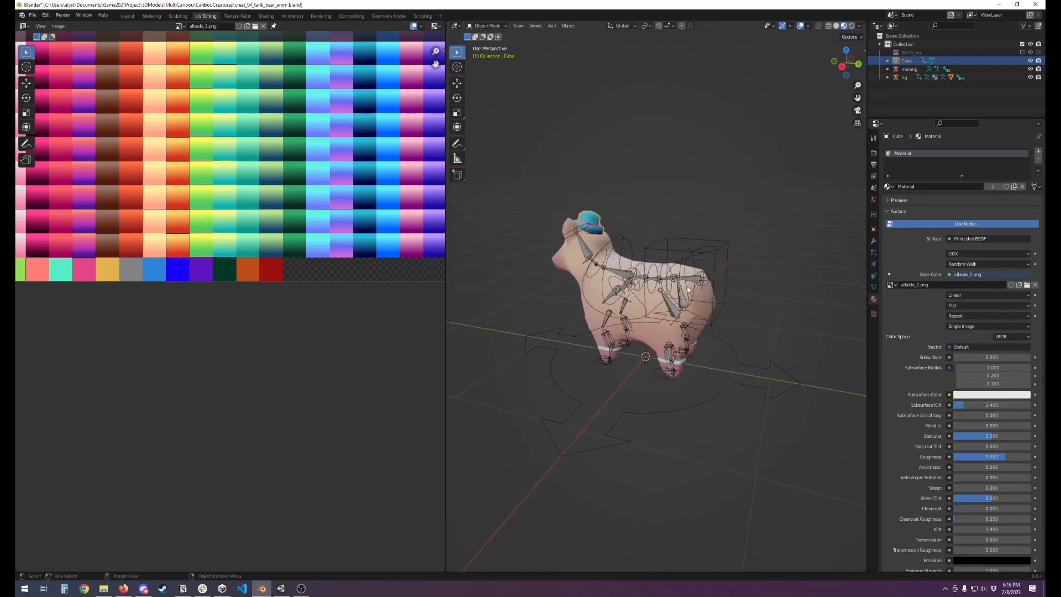
left_click(683, 287)
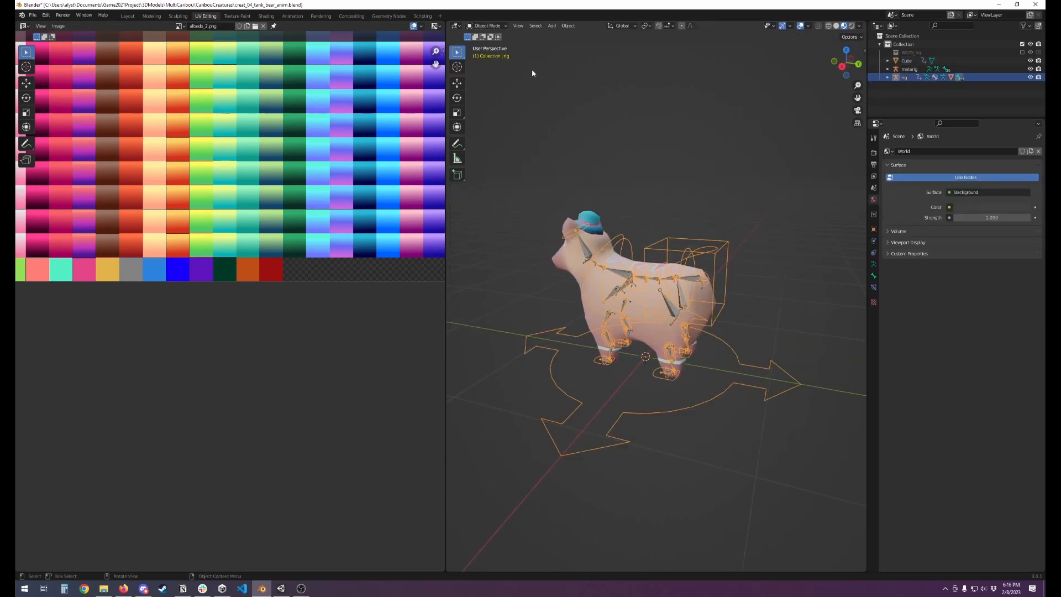
left_click(496, 26)
left_click(496, 58)
left_click(497, 26)
left_click(498, 55)
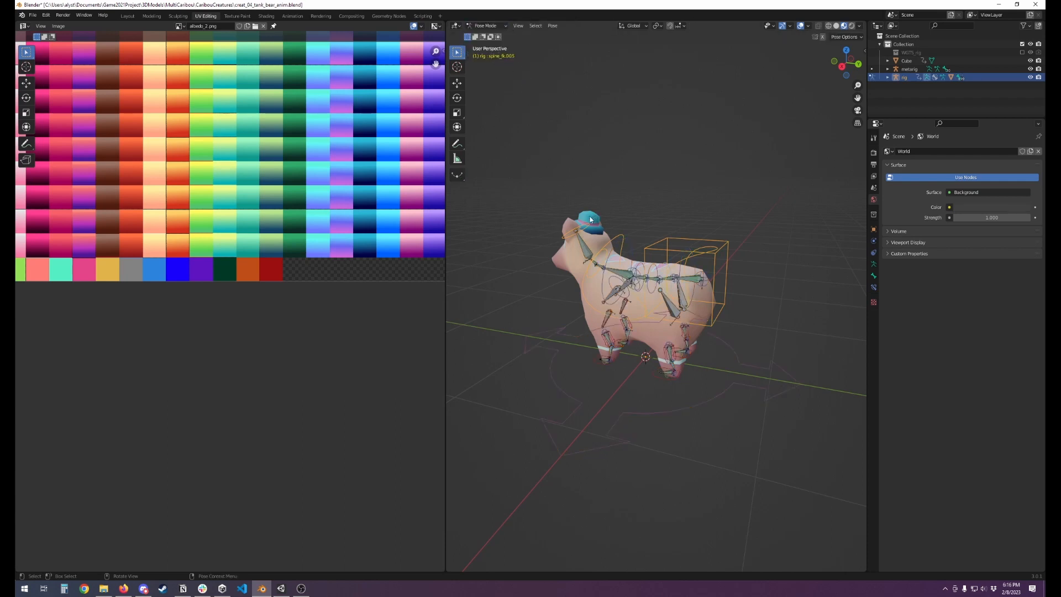
middle_click_drag(591, 220, 667, 237)
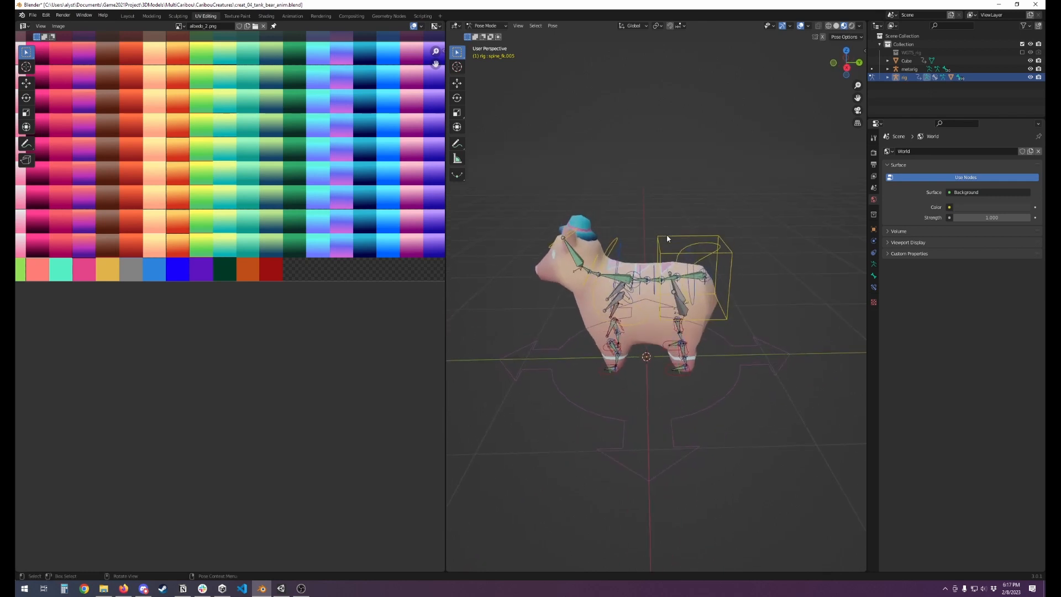
left_click(493, 26)
left_click(489, 35)
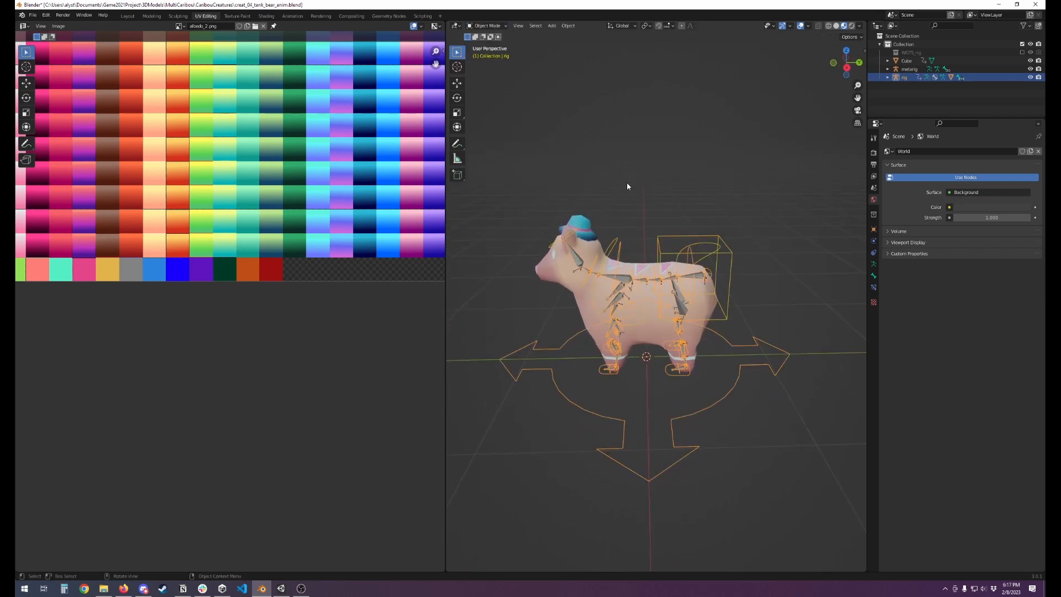
Step: Select the hat and the rig, and in Pose Mode parent the hat to the head bone with Bone Relative
left_click(588, 224)
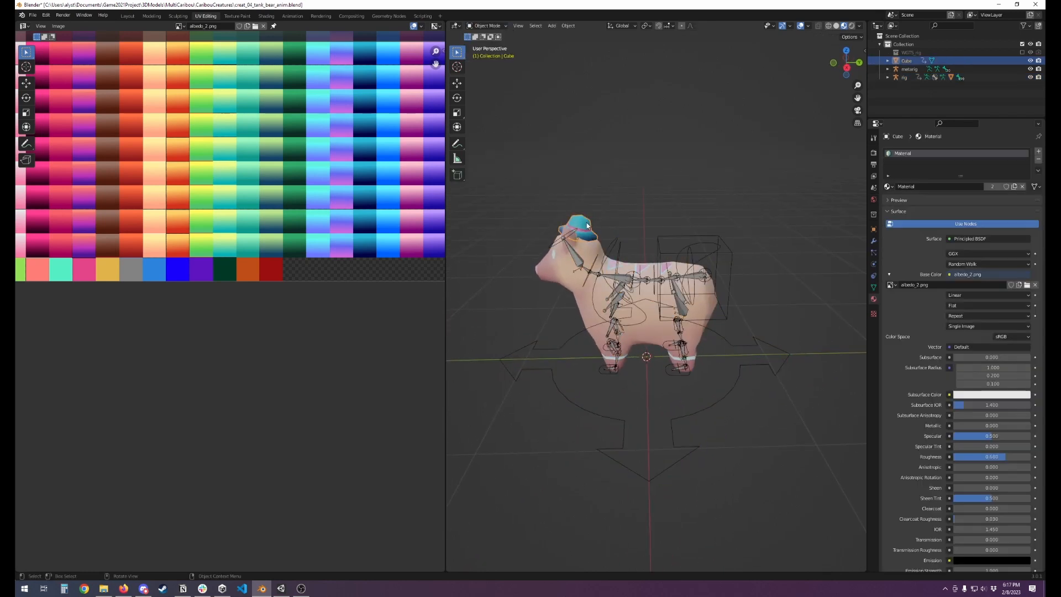
left_click(623, 277)
left_click(489, 26)
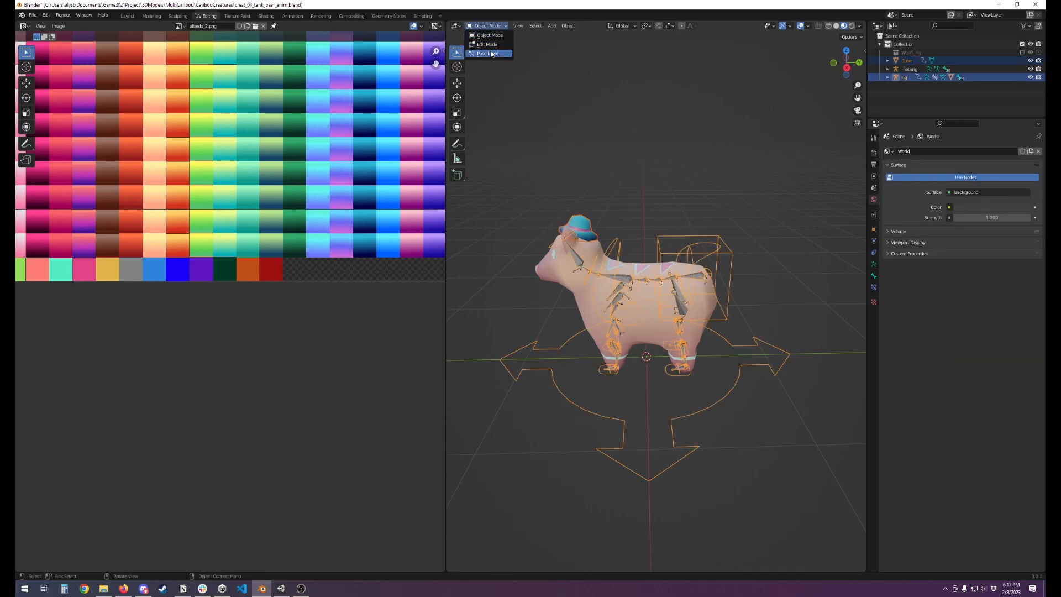
left_click(490, 53)
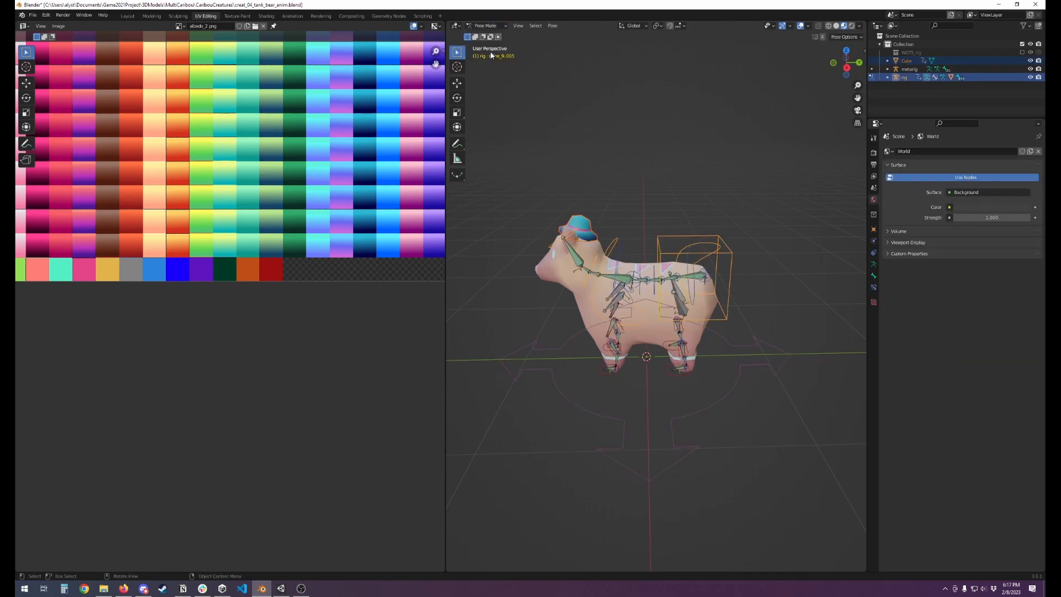
left_click(576, 263)
key("ctrl+p")
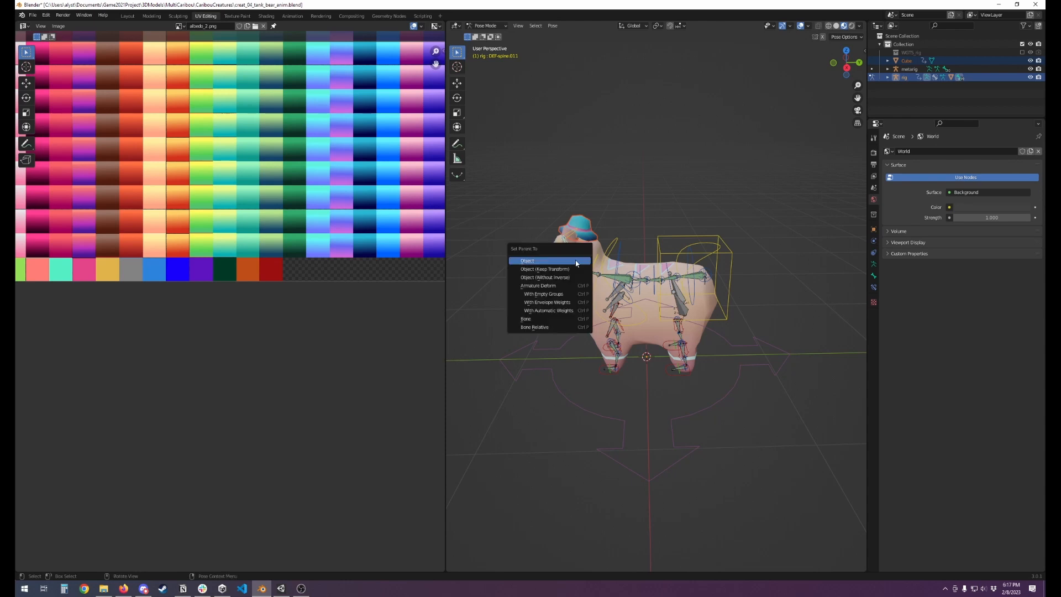
left_click(538, 329)
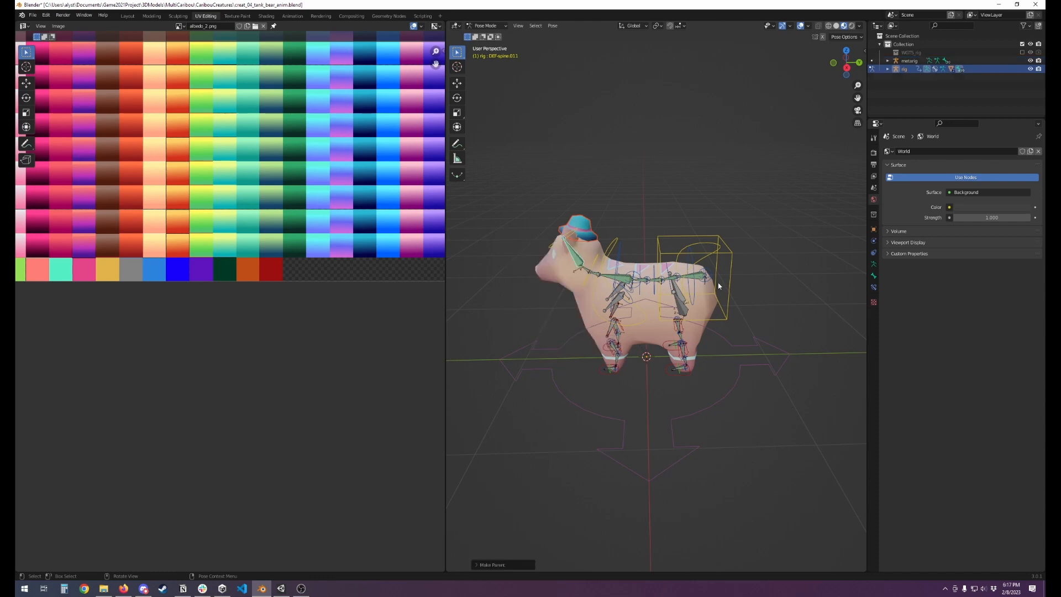
middle_click_drag(453, 334, 516, 327)
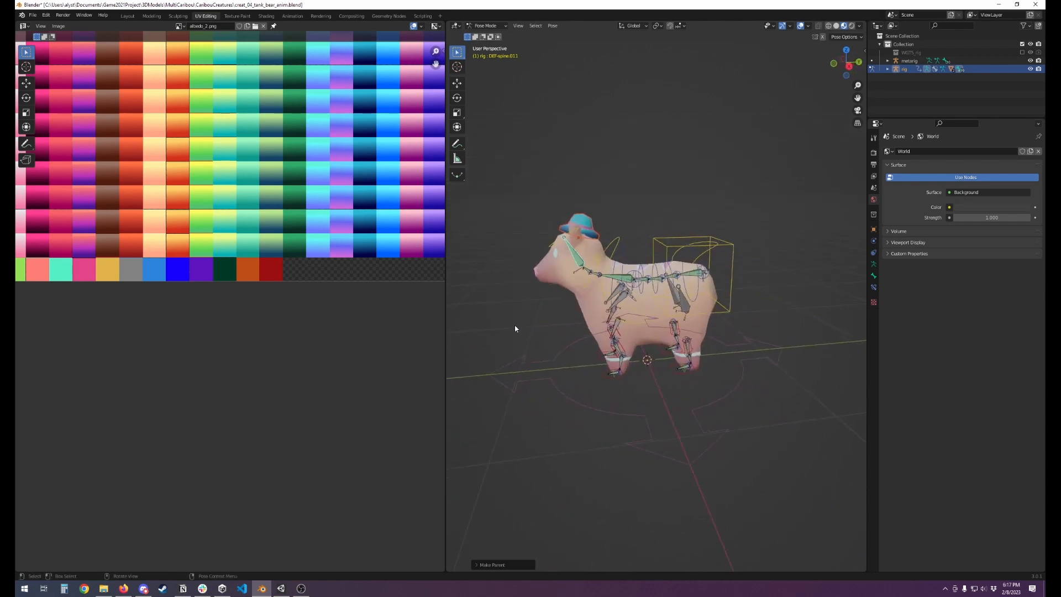
middle_click_drag(682, 284, 697, 318)
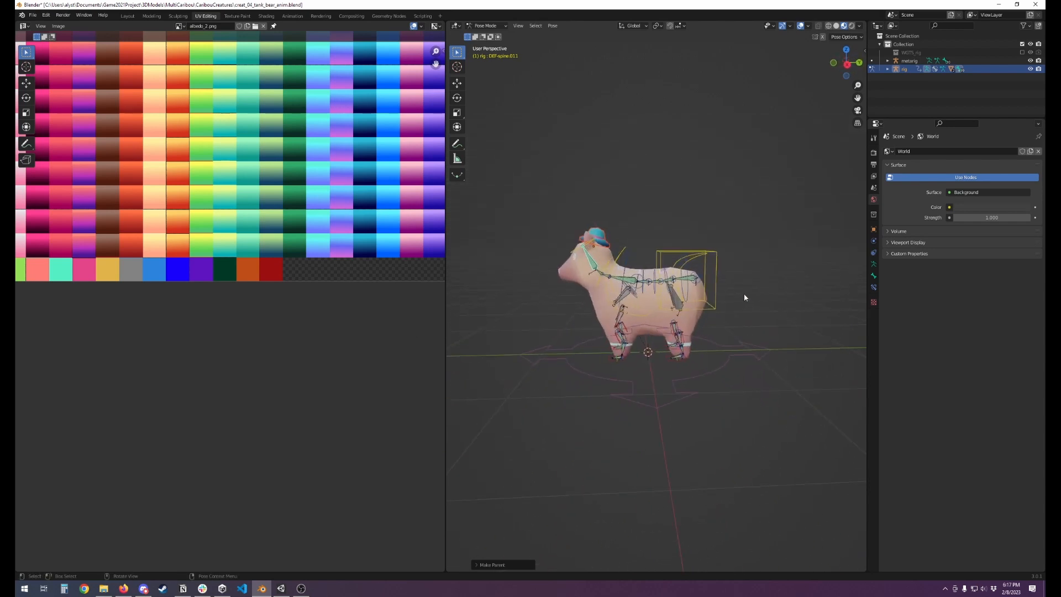
key("Tab")
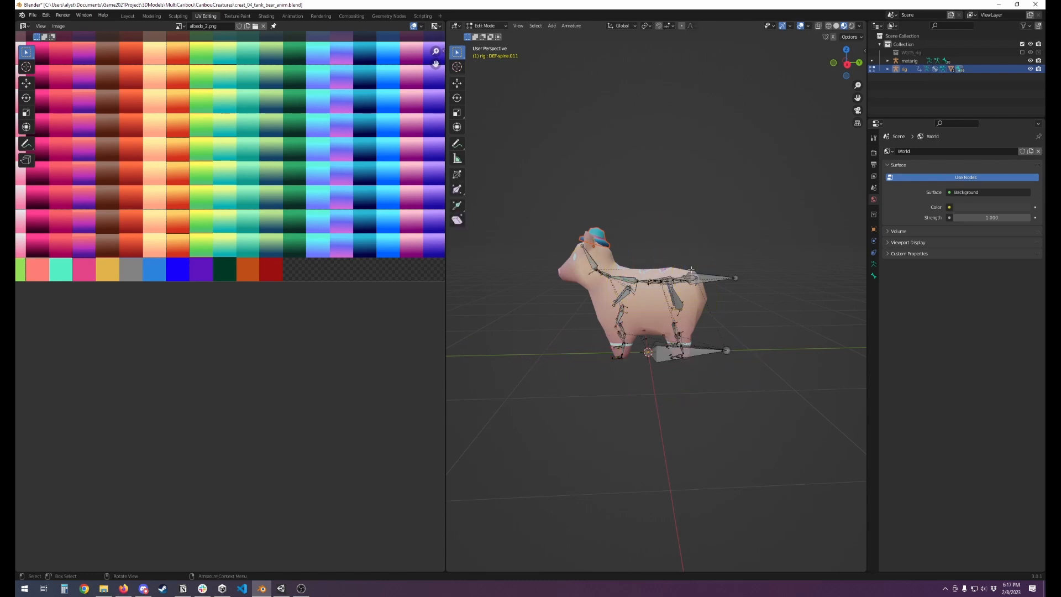
key("Tab")
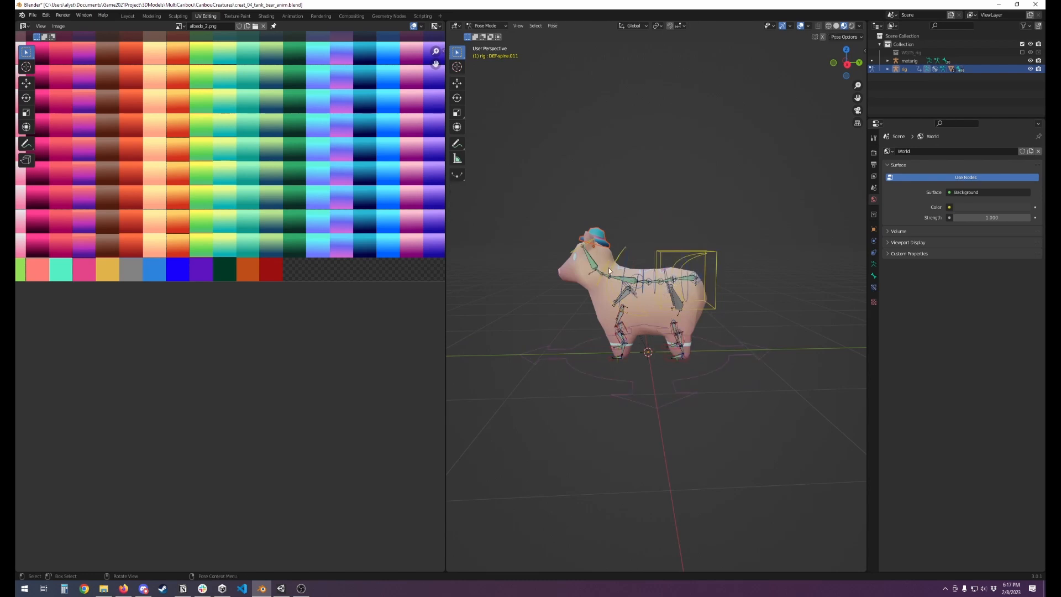
Step: Test the hat's attachment by rotating the head and chest controls and moving the torso control, cancelling each transform
left_click(575, 250)
key("r")
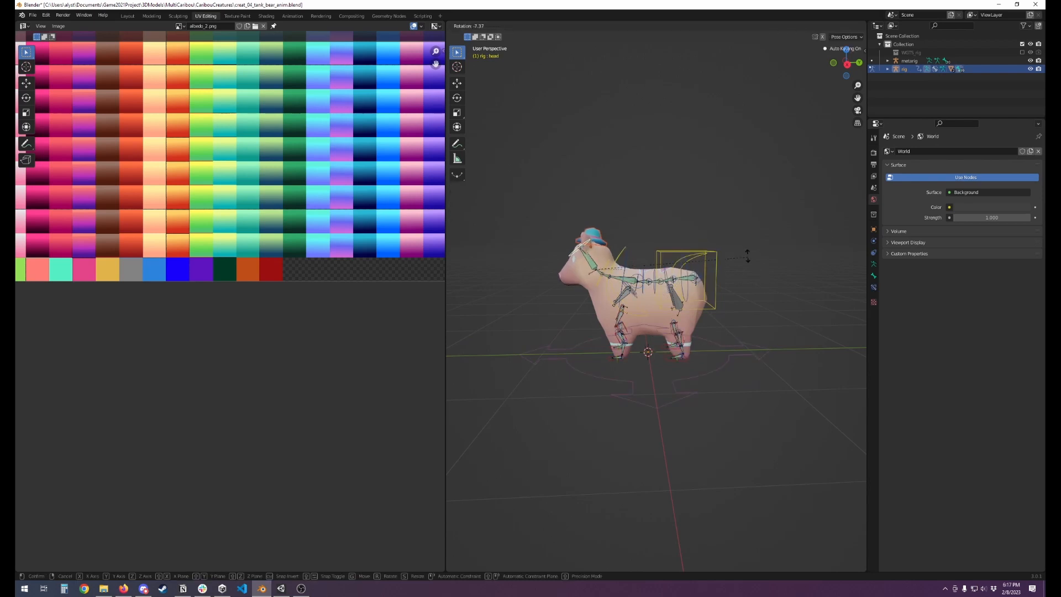
left_click(734, 327)
left_click(622, 255)
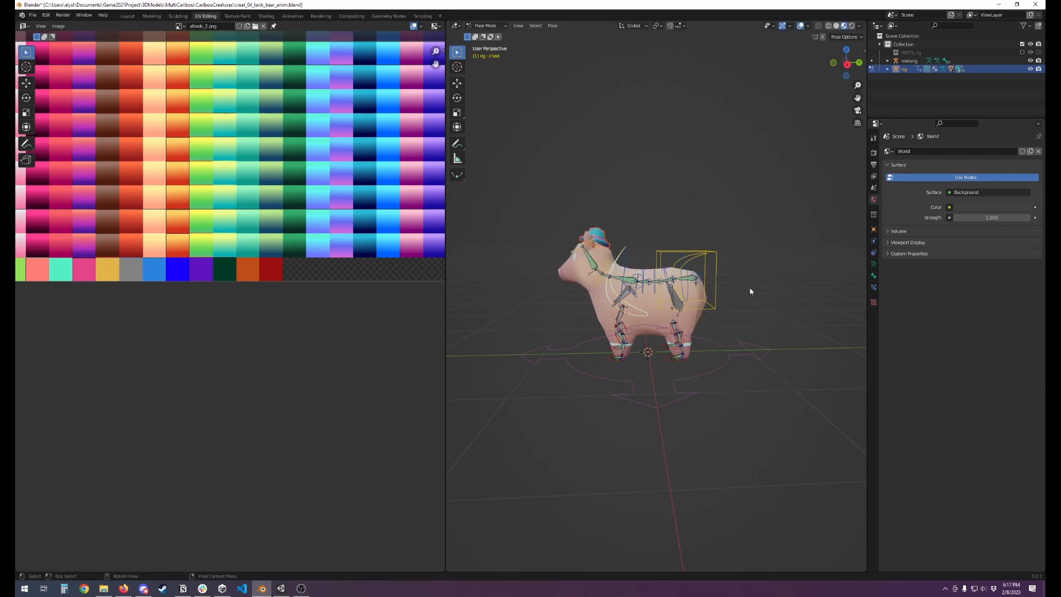
key("r")
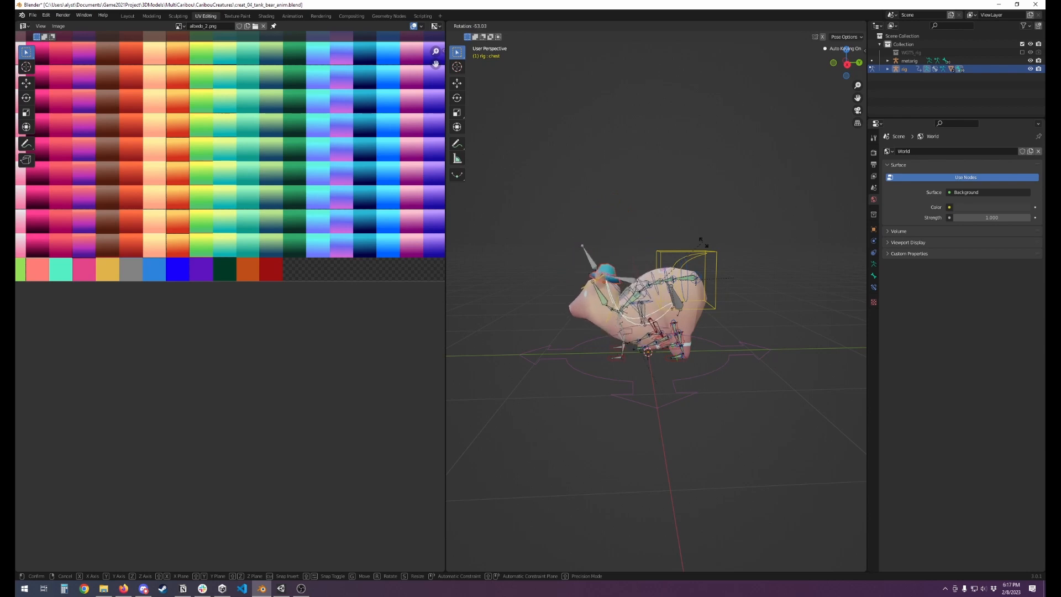
right_click(744, 253)
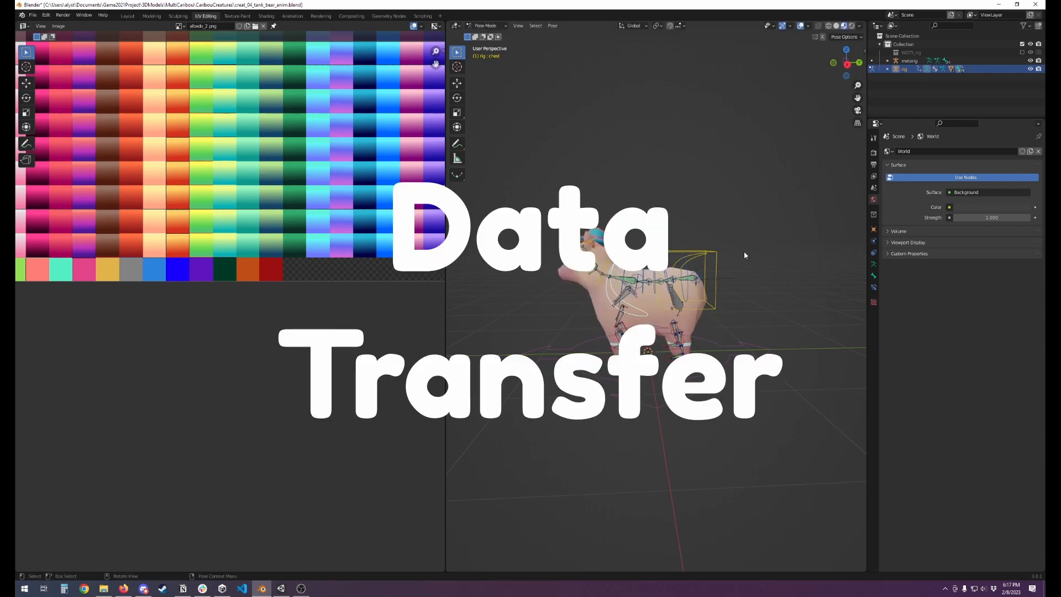
left_click(715, 276)
key("g")
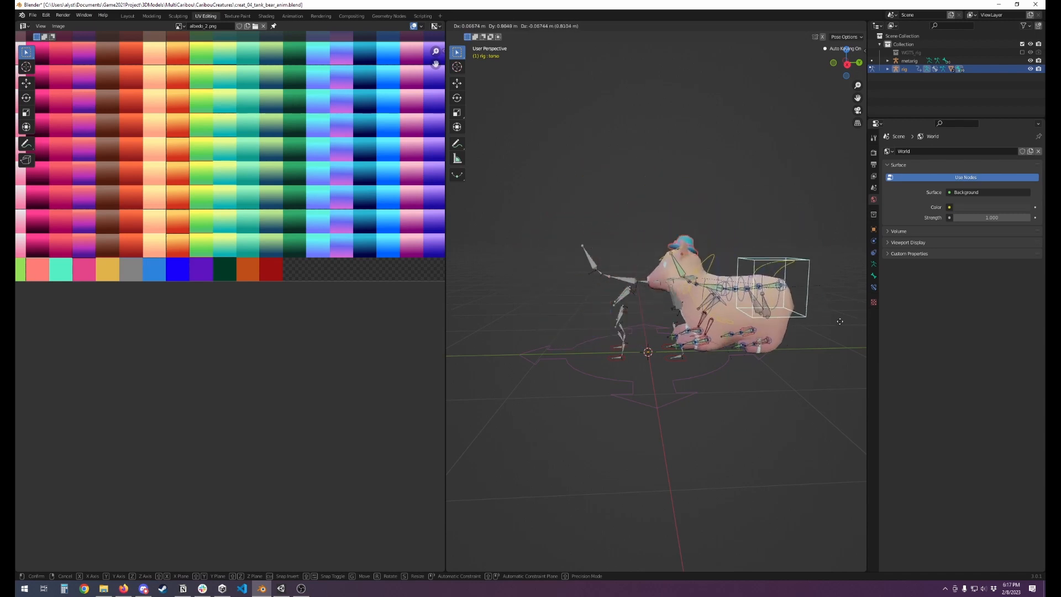
right_click(673, 297)
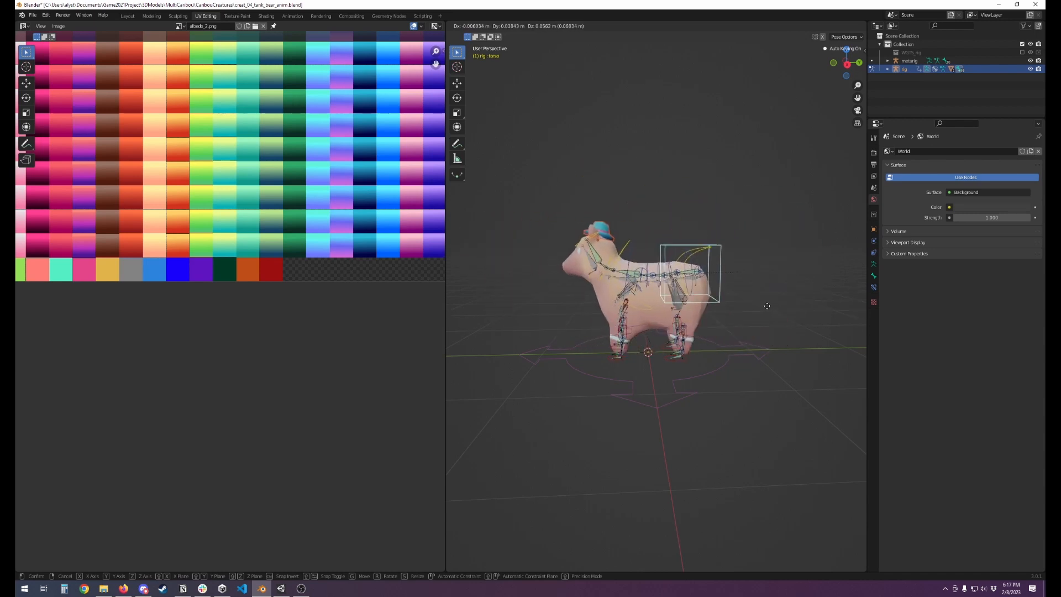
Step: Try moving the left front foot control and rotating the neck control to check the rig's deformation, without keeping the pose
left_click(615, 358)
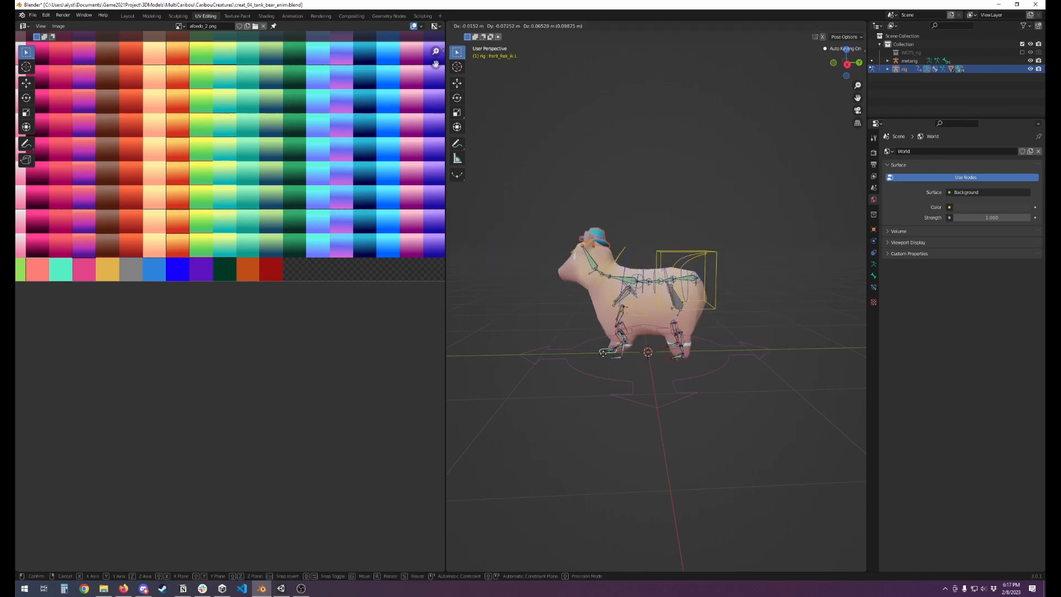
left_click(595, 284)
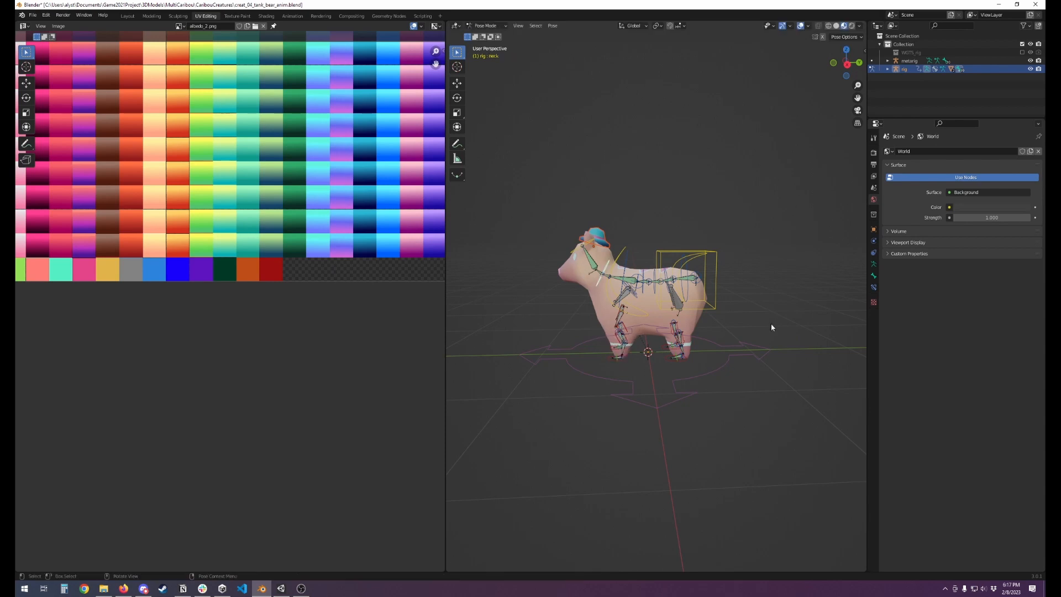
key("r")
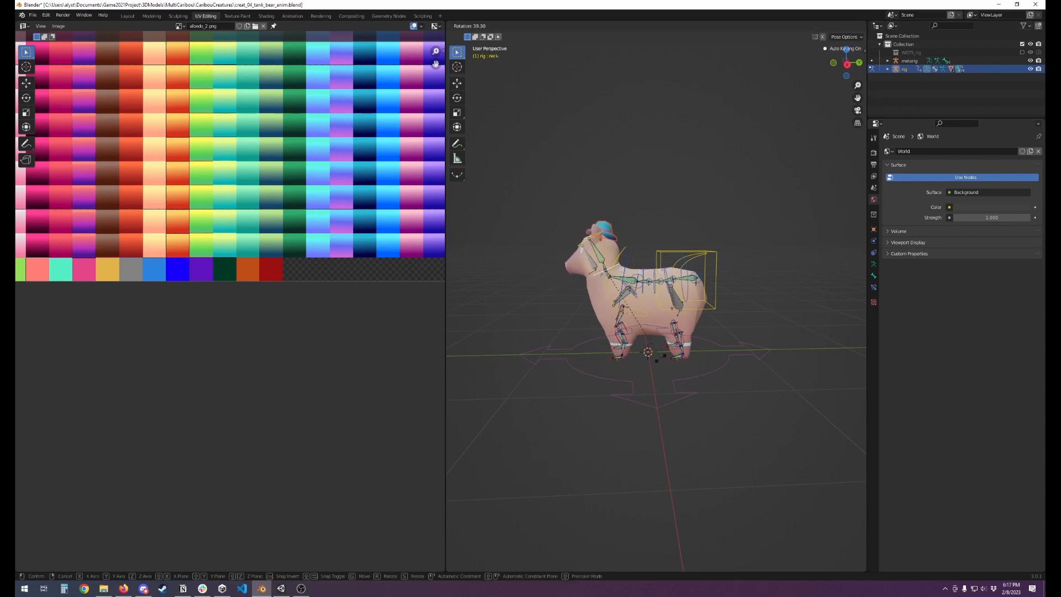
left_click(712, 237)
Step: Face the animal from the front, try tilting the head control sideways to test the hat, and cancel the rotation
middle_click_drag(596, 296, 680, 247)
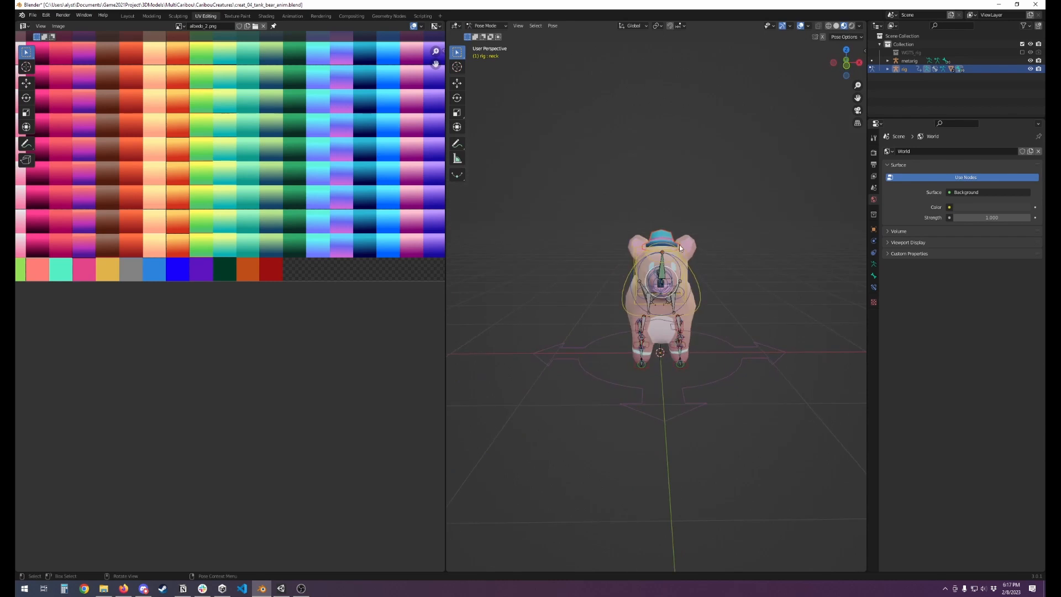
left_click(679, 252)
middle_click_drag(713, 309, 718, 281)
key("r")
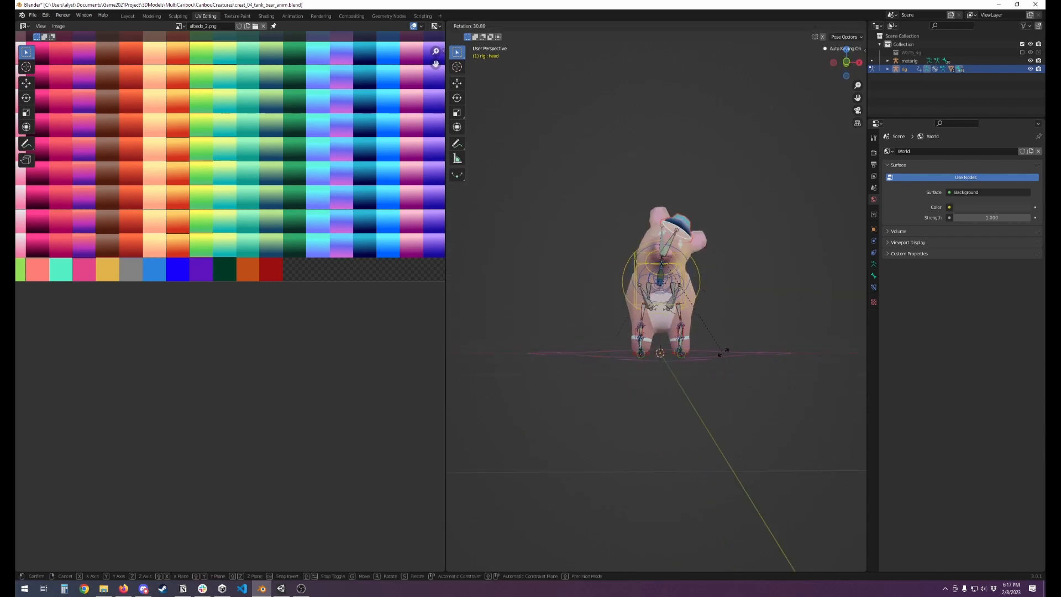
right_click(739, 289)
Step: Return to the side view, select the torso and front foot controls in turn, and test-rotate the neck control without keeping it
middle_click_drag(739, 290, 622, 310)
left_click(667, 302)
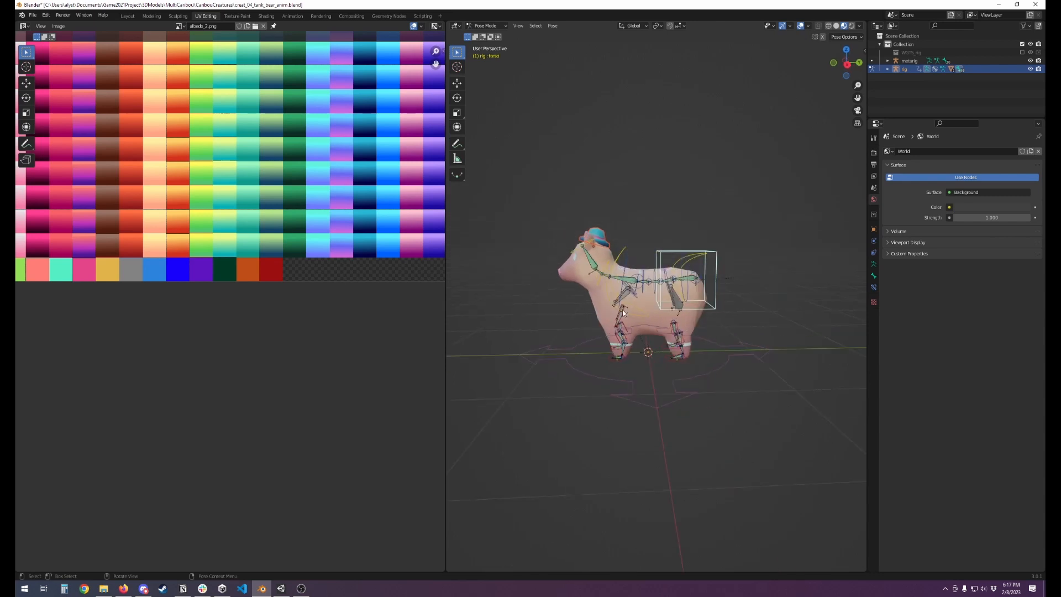
left_click(616, 359)
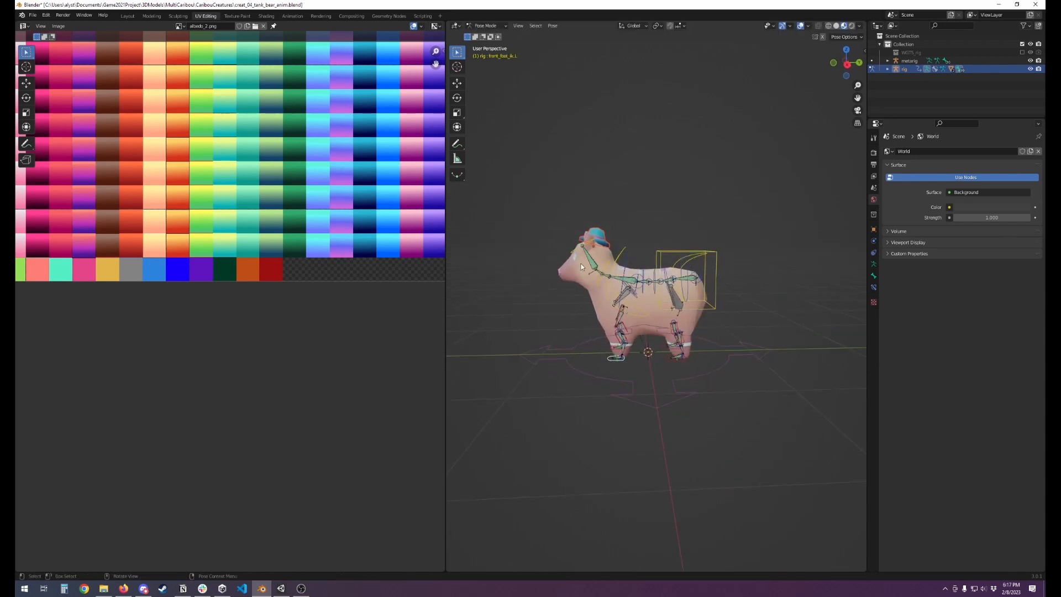
left_click(595, 284)
key("r")
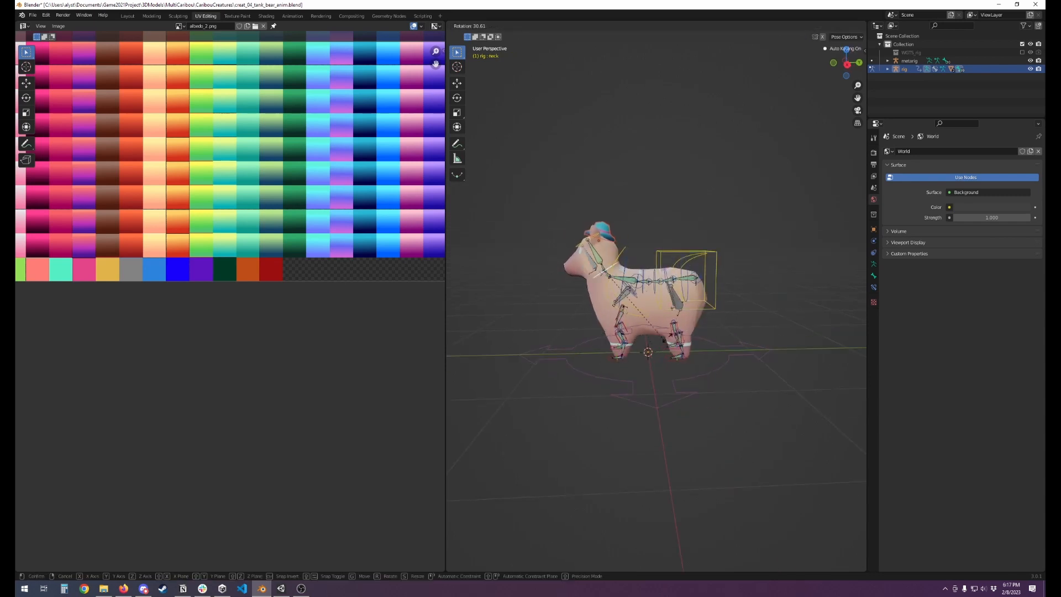
right_click(711, 241)
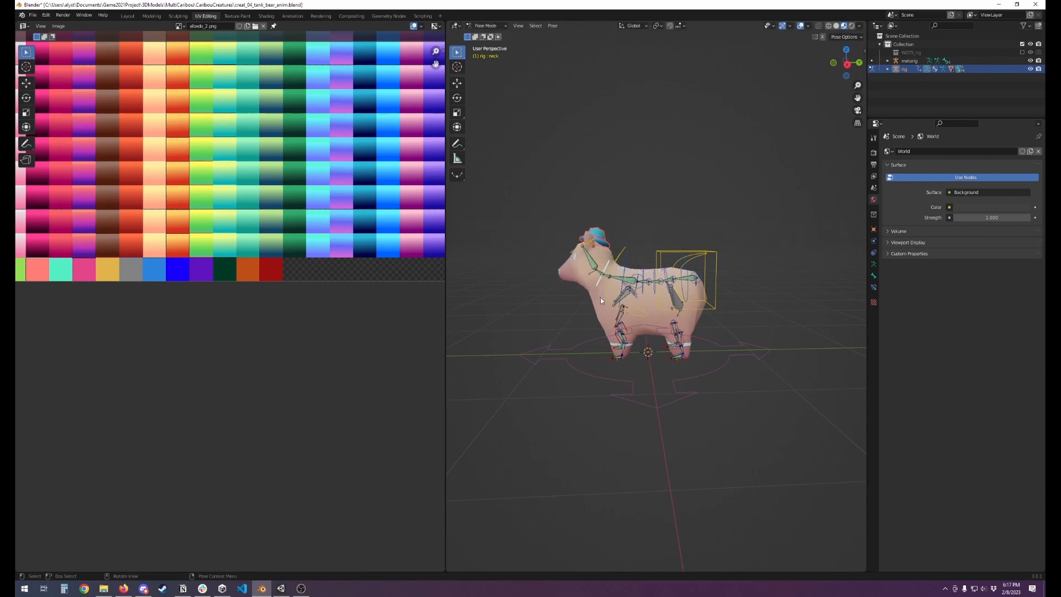
Step: Test the head control's sideways tilt again from the front, cancel it, and return to an angled view
middle_click_drag(601, 297, 689, 307)
middle_click_drag(678, 257, 715, 293)
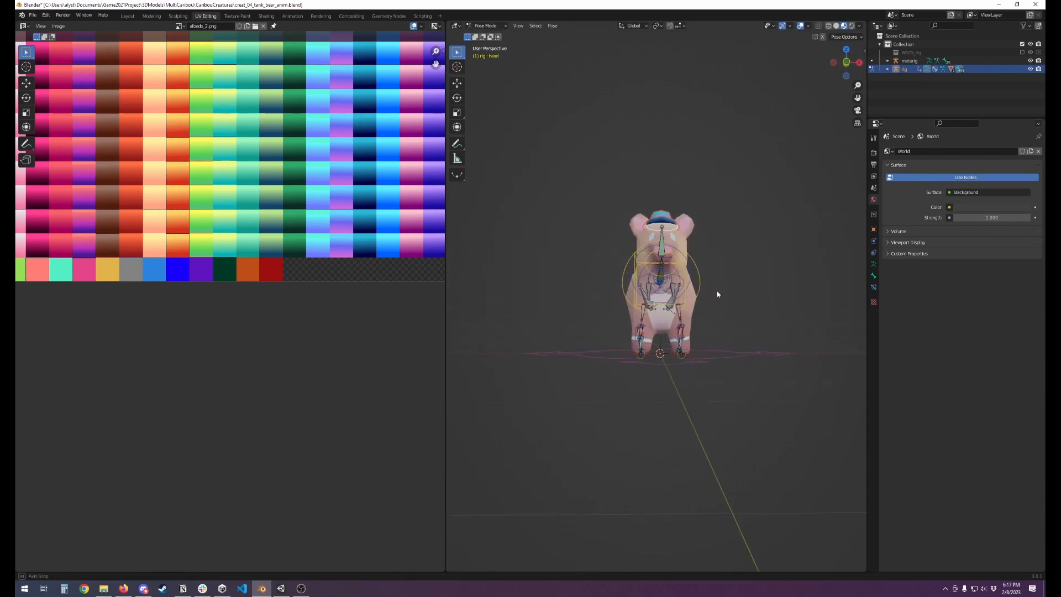
key("r")
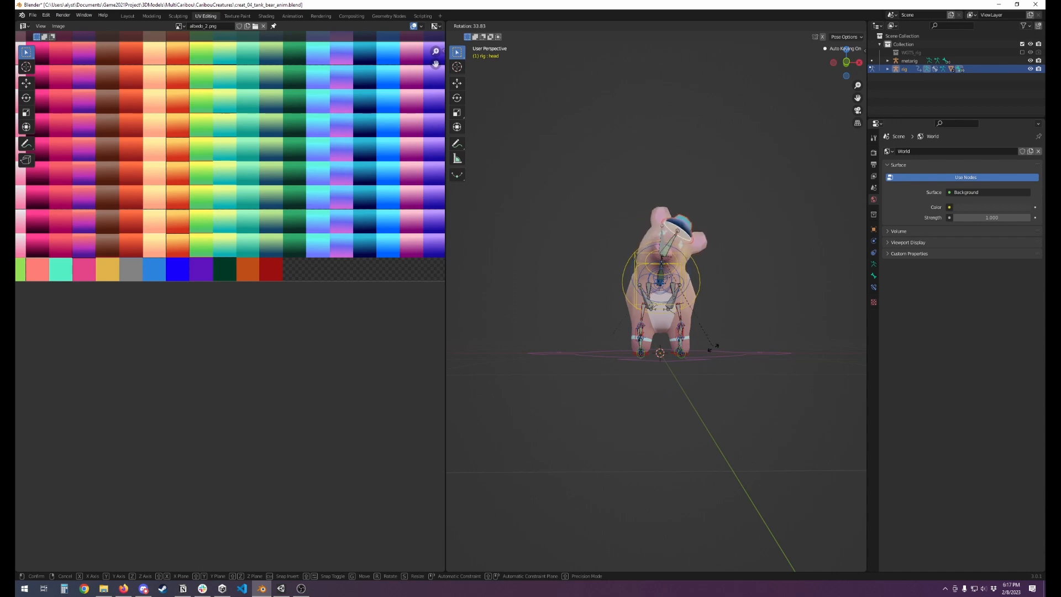
right_click(721, 347)
middle_click_drag(723, 349, 697, 308)
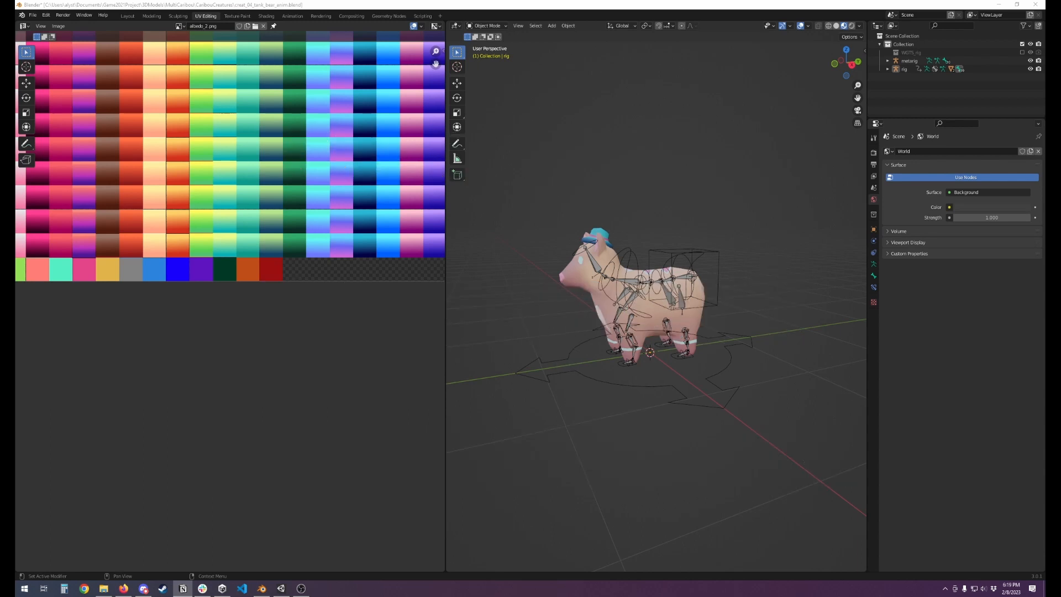
Step: Select the whole rig in Object Mode, try moving it, cancel the move, and deselect it
middle_click_drag(629, 218, 612, 212)
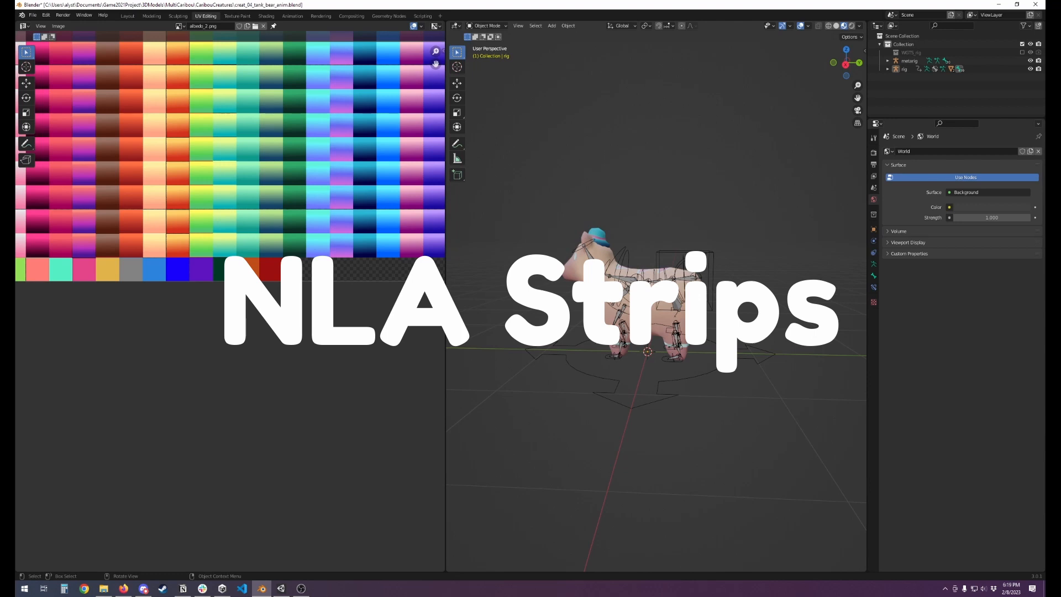
left_click(608, 298)
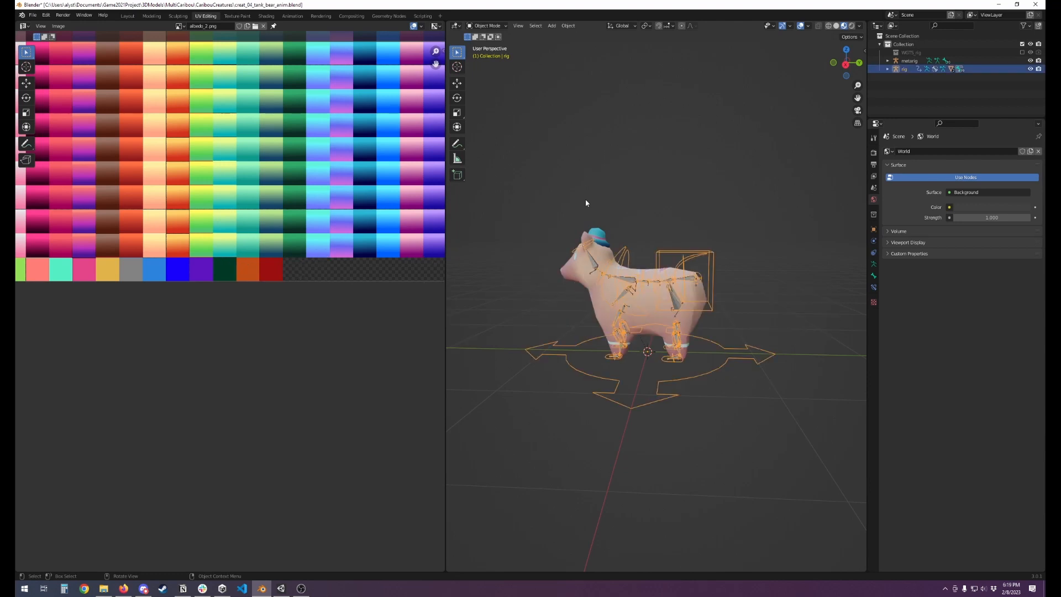
key("g")
right_click(754, 246)
left_click(765, 245)
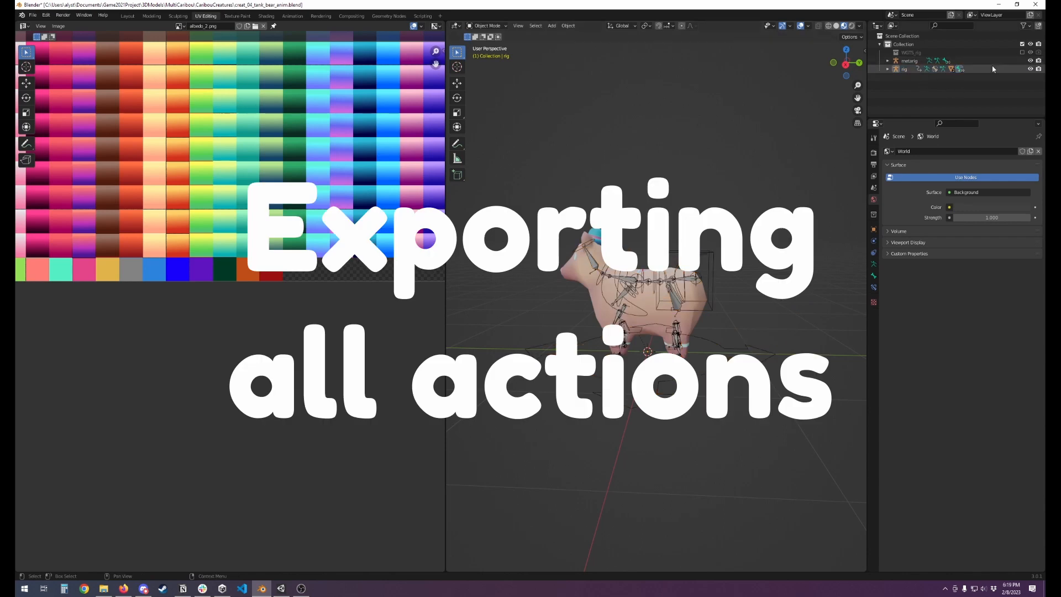
Step: Hide the metarig in the viewport and switch to the Animation workspace
left_click(1030, 60)
middle_click_drag(705, 389, 680, 416)
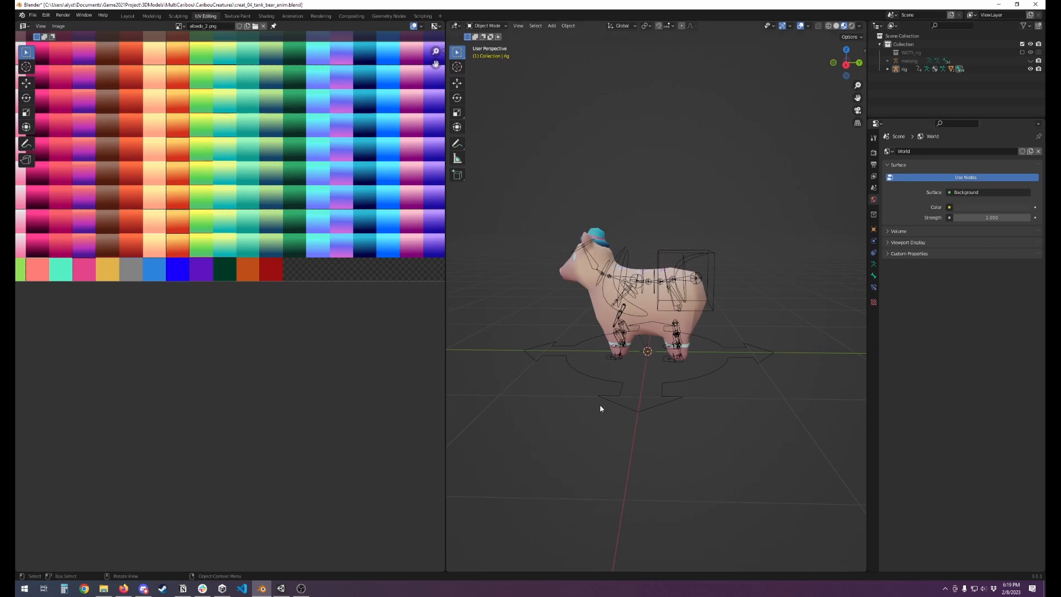
left_click(292, 15)
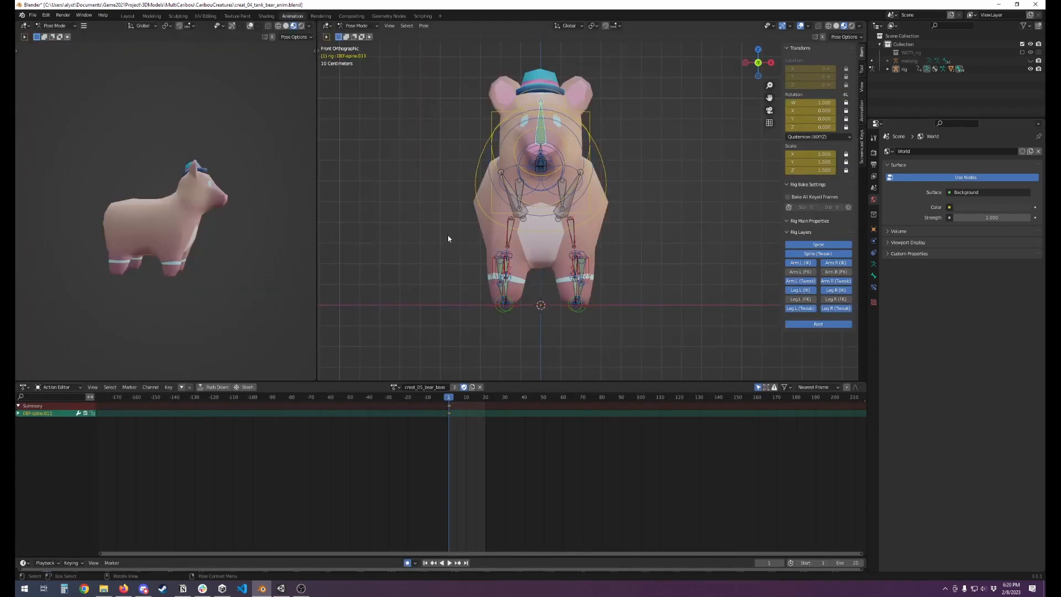
right_click(210, 381)
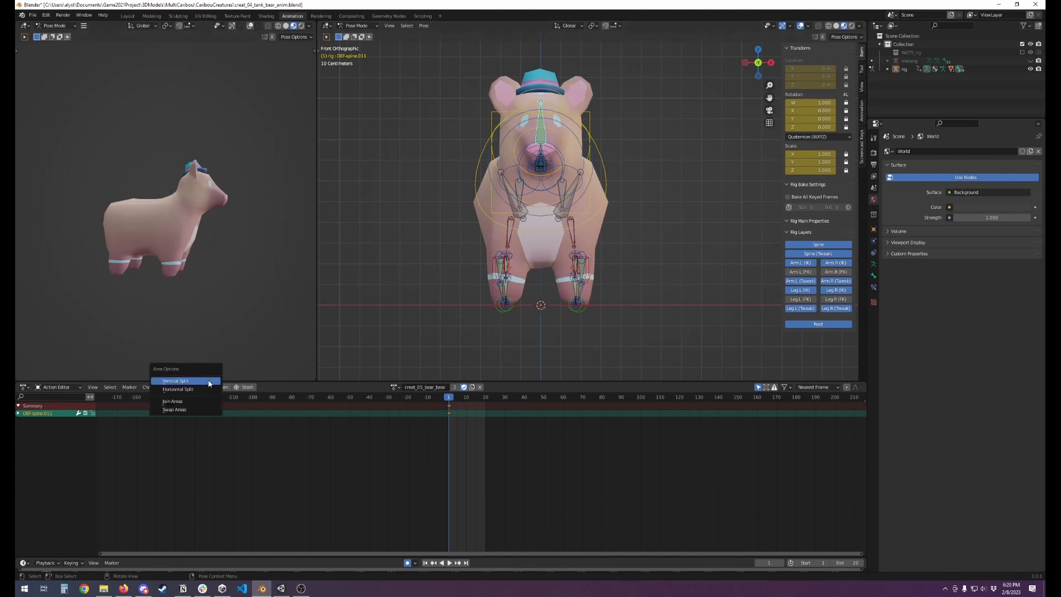
left_click(210, 383)
key("Escape")
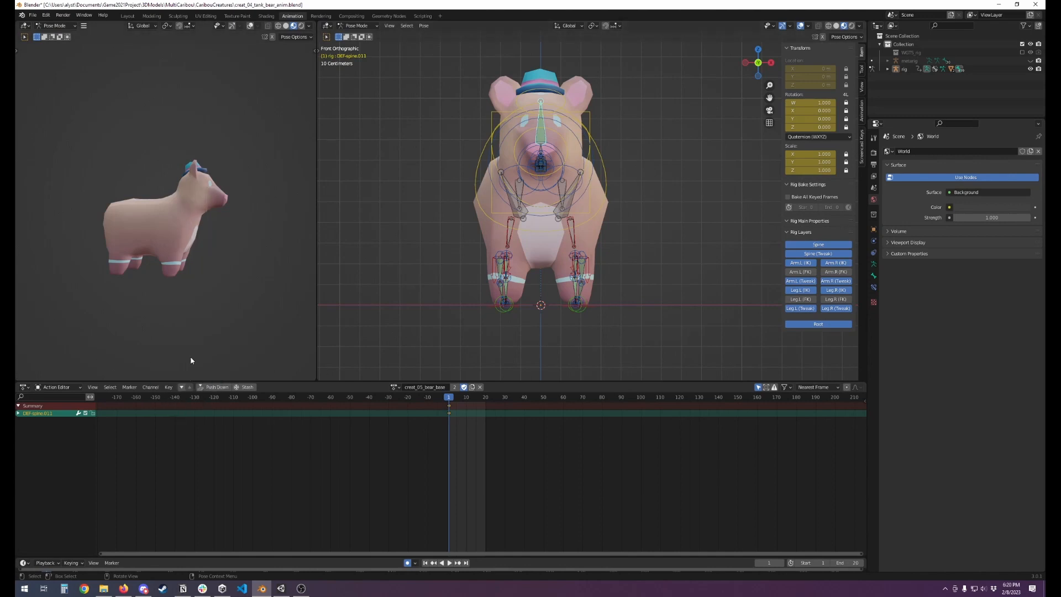
Step: Split the small preview viewport horizontally and change its lower half to the Nonlinear Animation editor
right_click(187, 381)
left_click(166, 390)
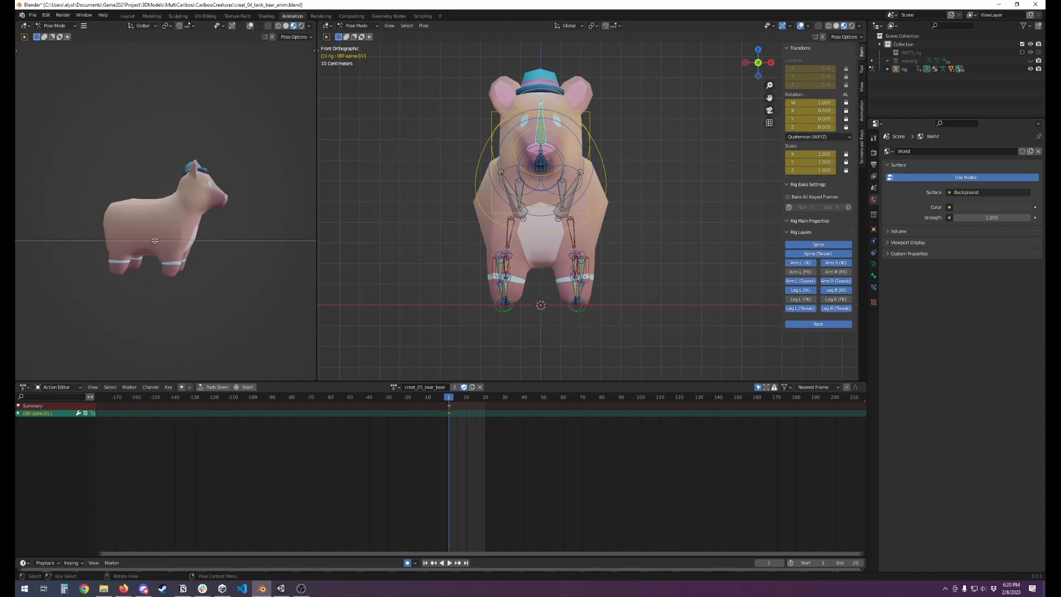
left_click(156, 240)
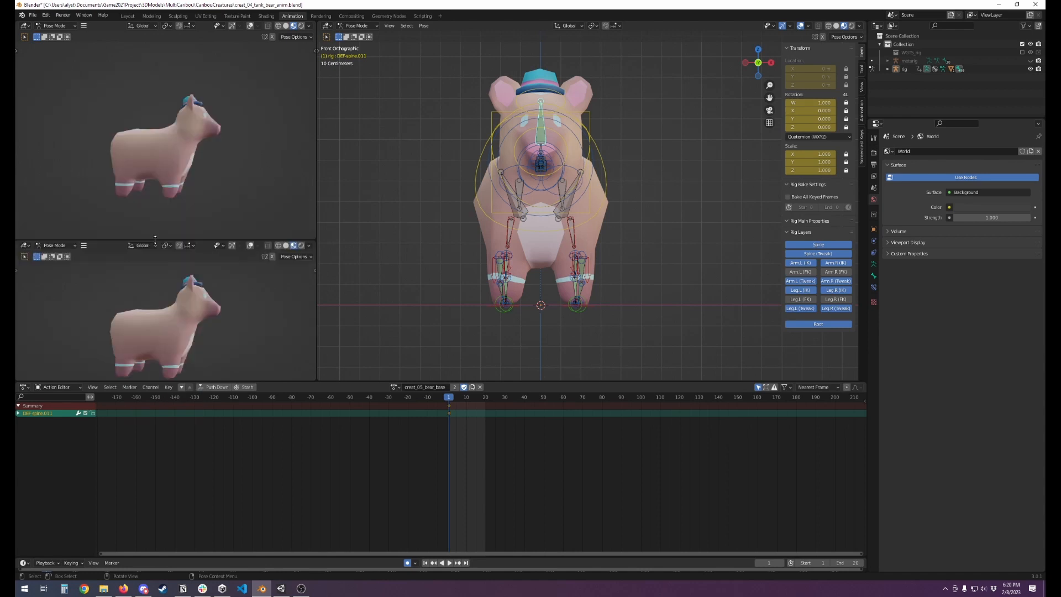
left_click(24, 246)
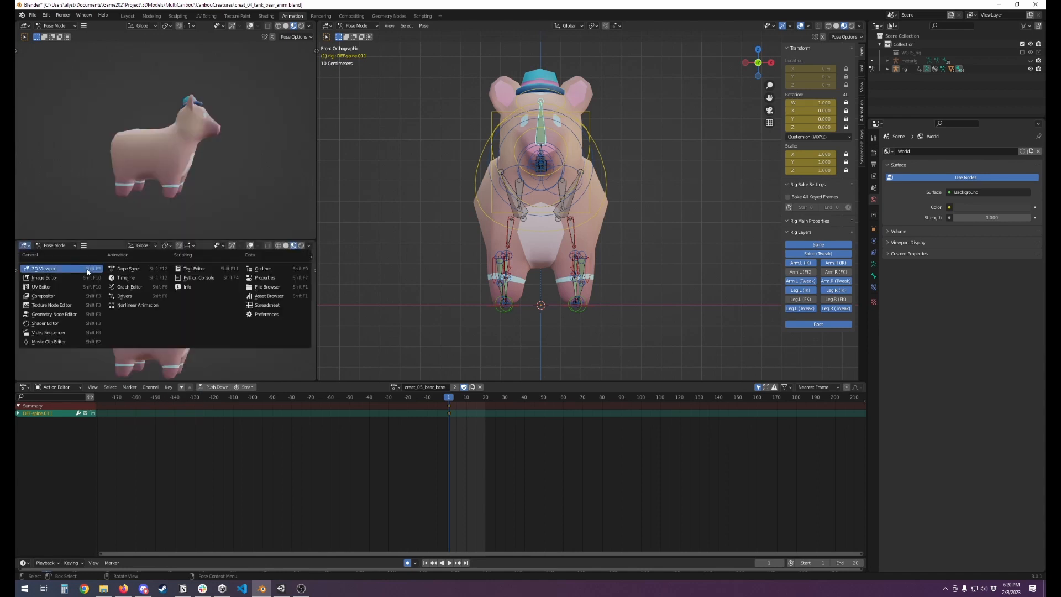
left_click(138, 306)
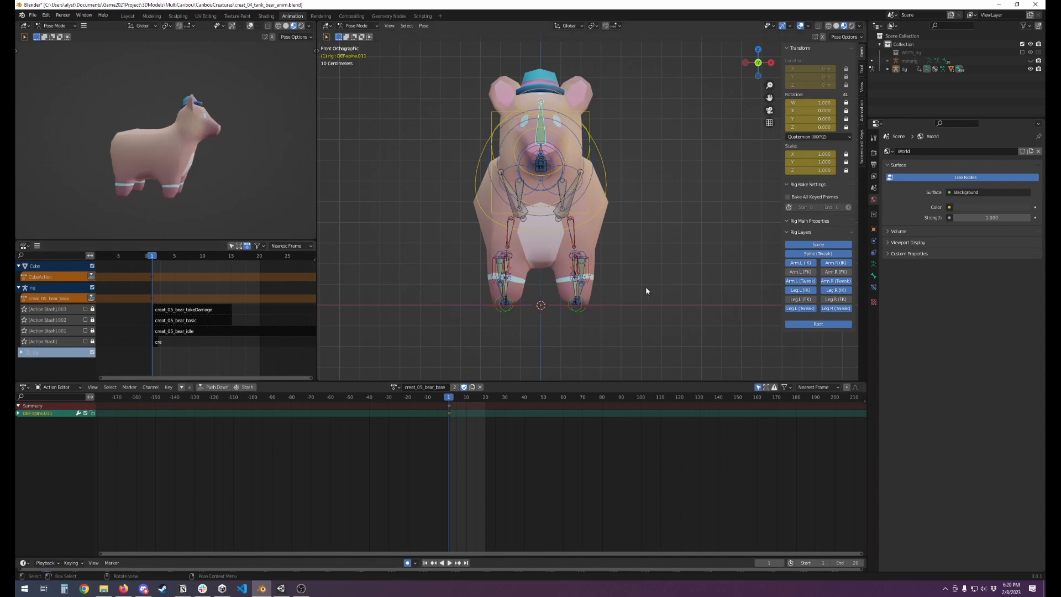
Step: Deselect the rig's bones and push the creat_05_bear_base action down onto an NLA track as a strip
middle_click_drag(645, 291, 584, 304)
left_click(639, 306)
scroll(638, 306, "down", 5)
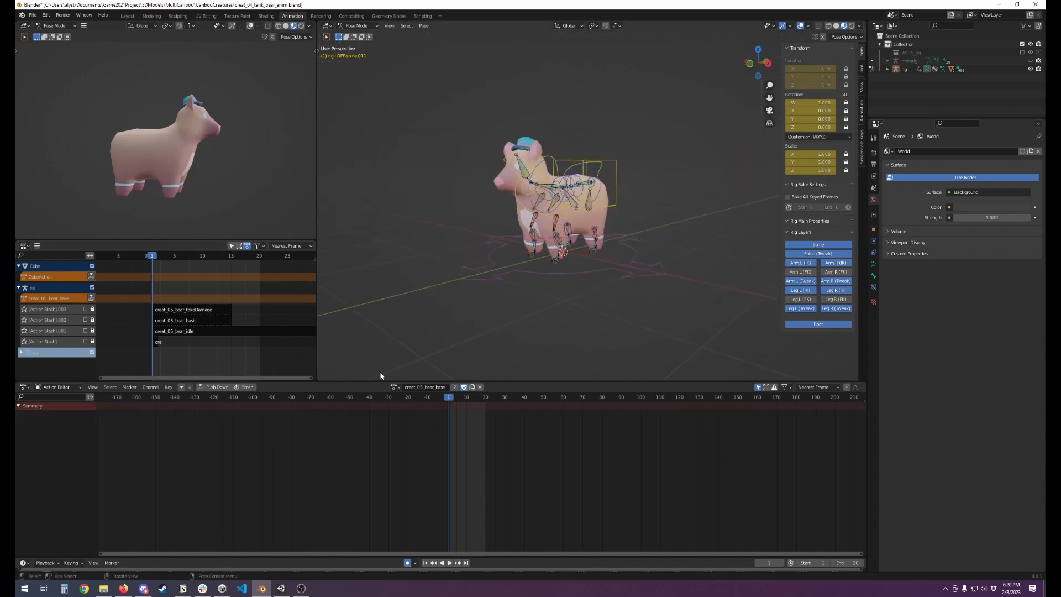
left_click(211, 387)
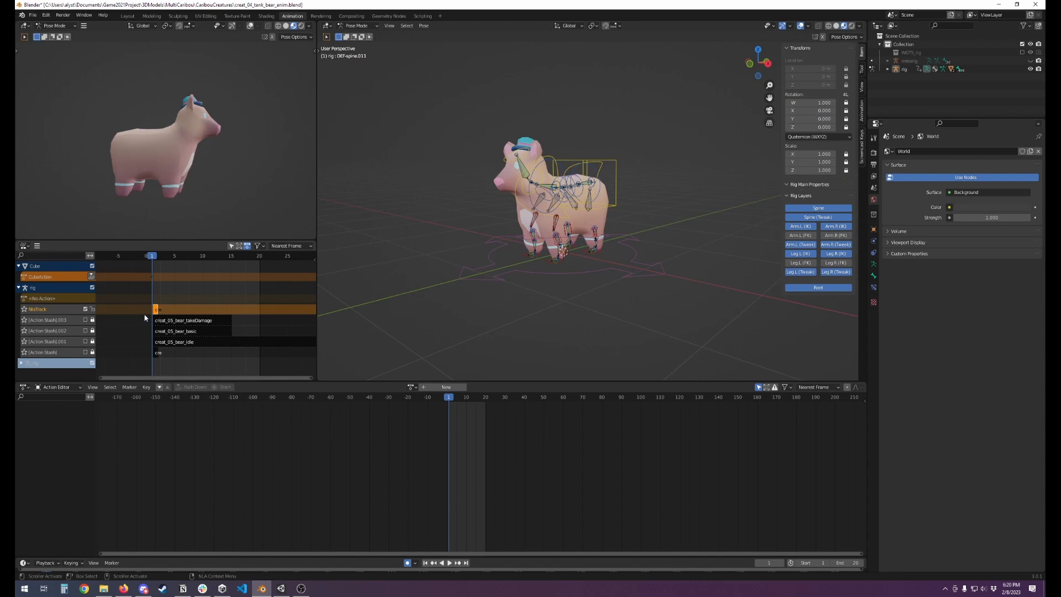
Step: Assign the creat_05_bear_basic action to the rig and preview its playback
left_click(173, 315)
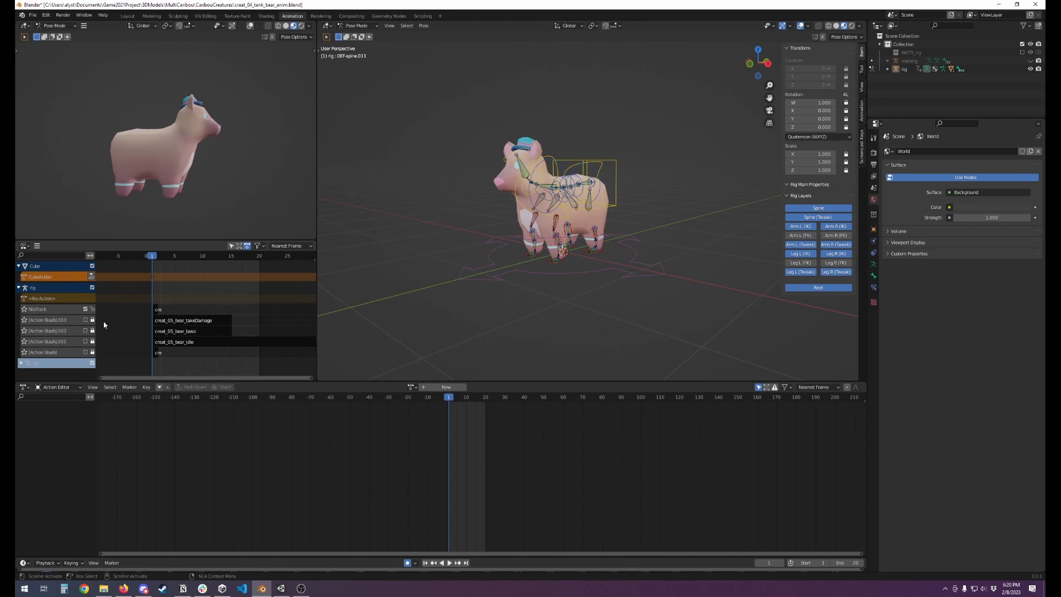
left_click(157, 313)
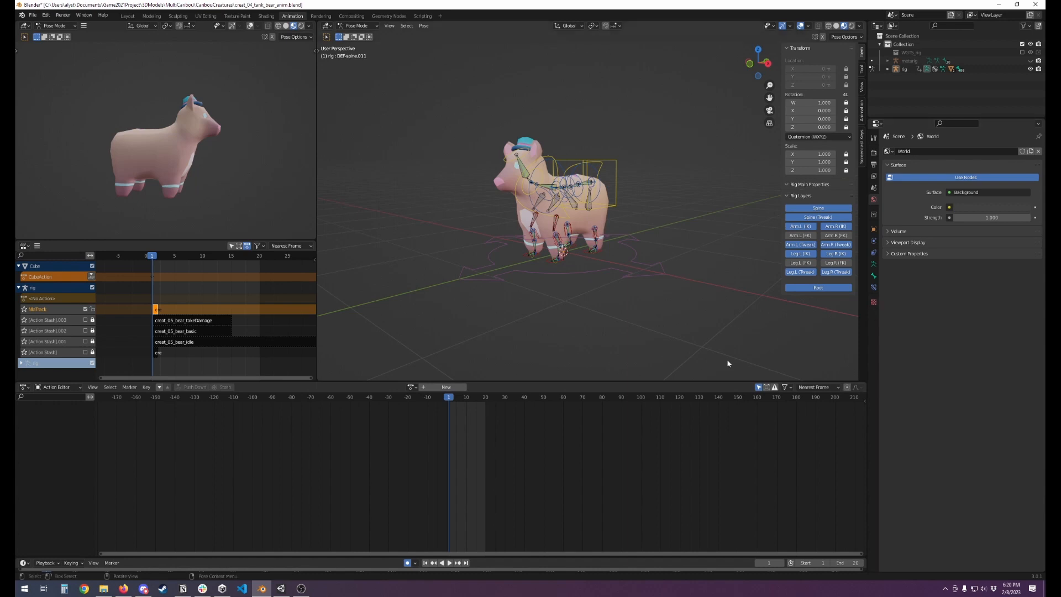
left_click(411, 387)
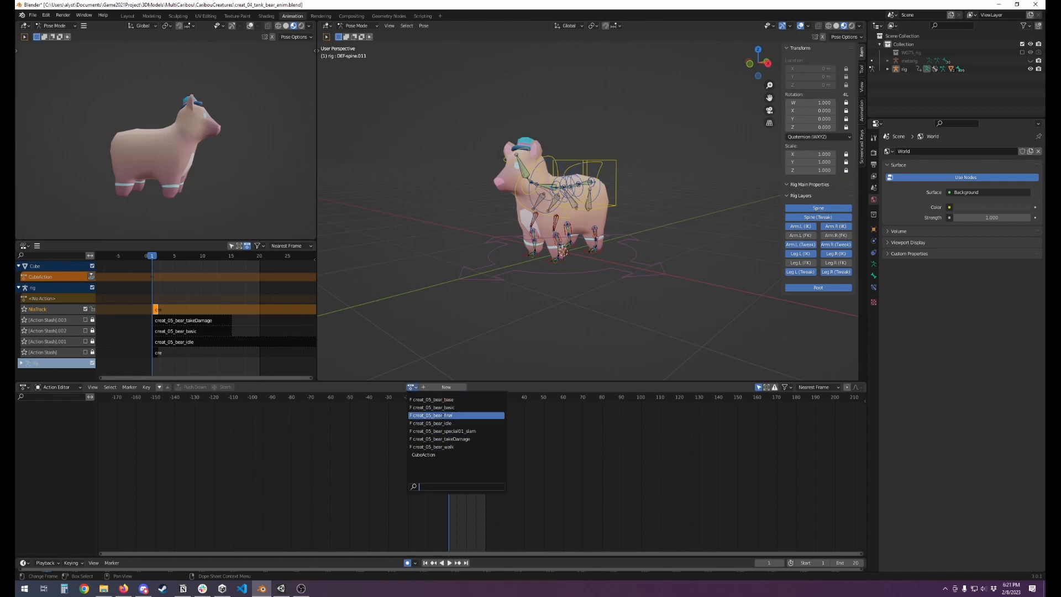
left_click(439, 408)
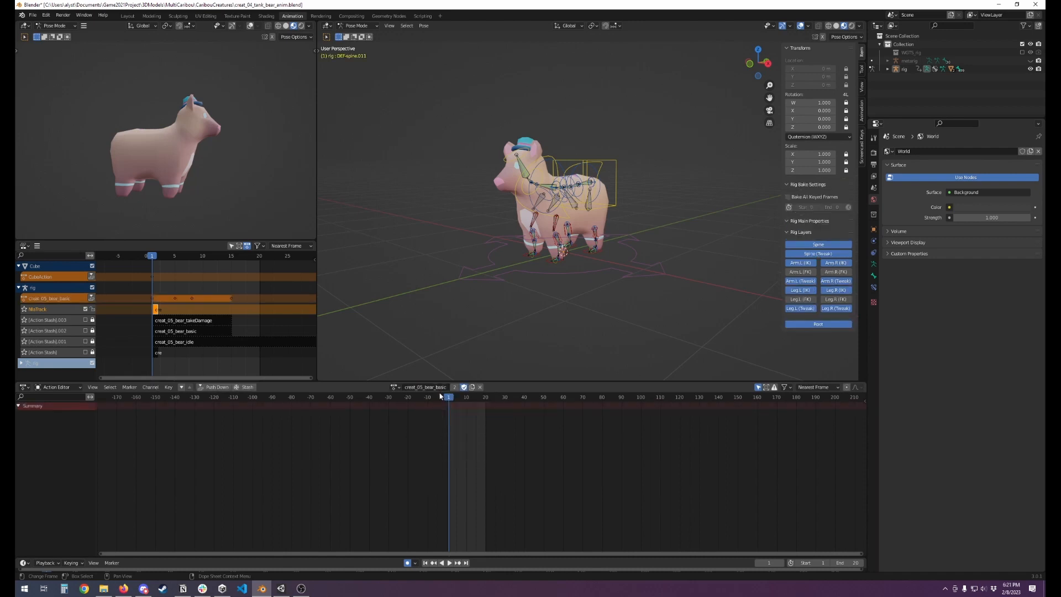
key("space")
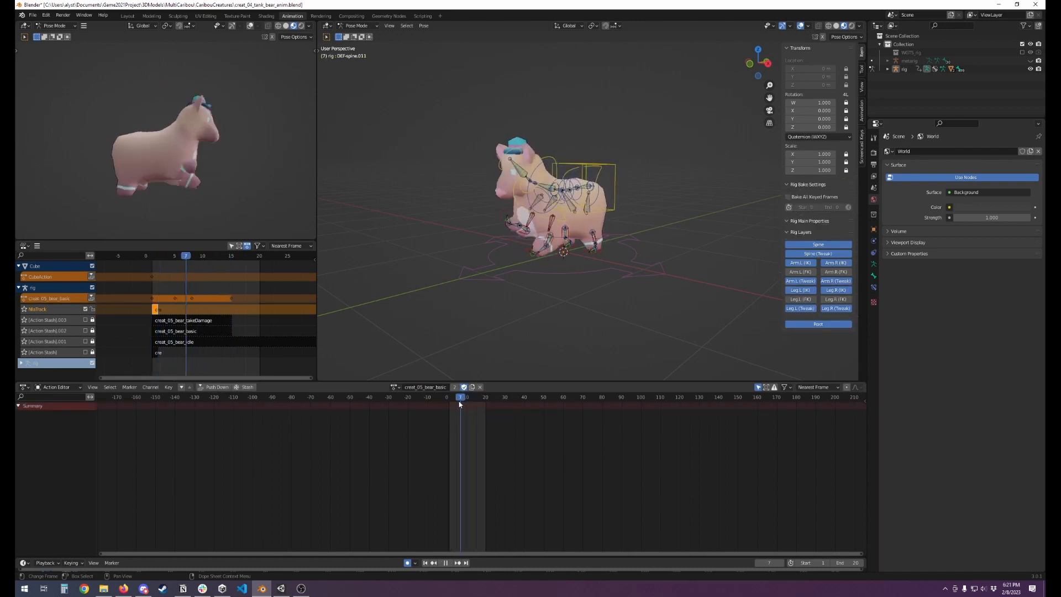
key("Escape")
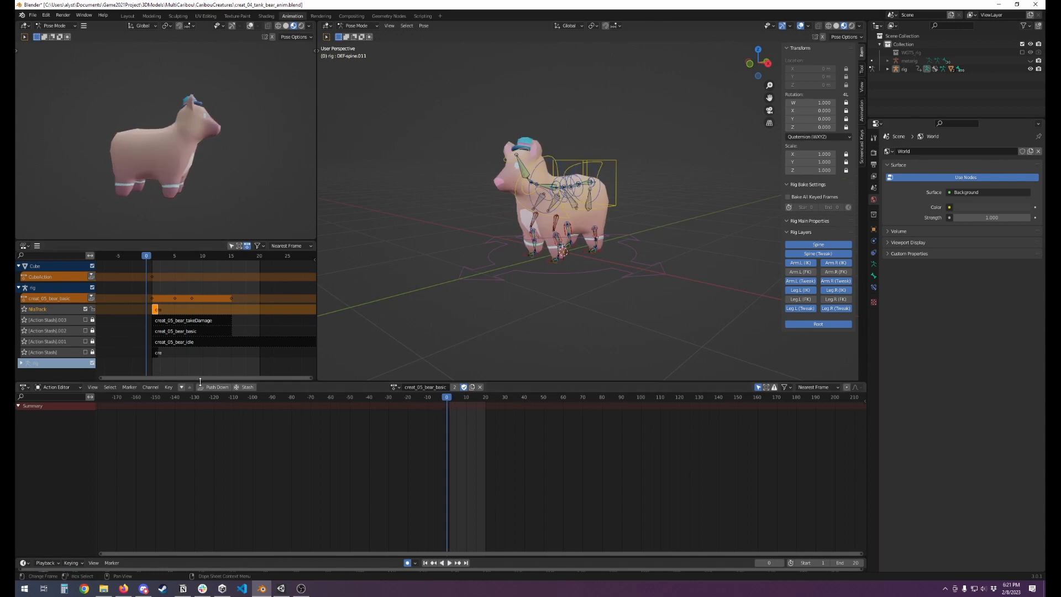
Step: Try pushing the creat_05_bear_basic action down to the NLA and undo the NLA changes
left_click(212, 386)
key("Right")
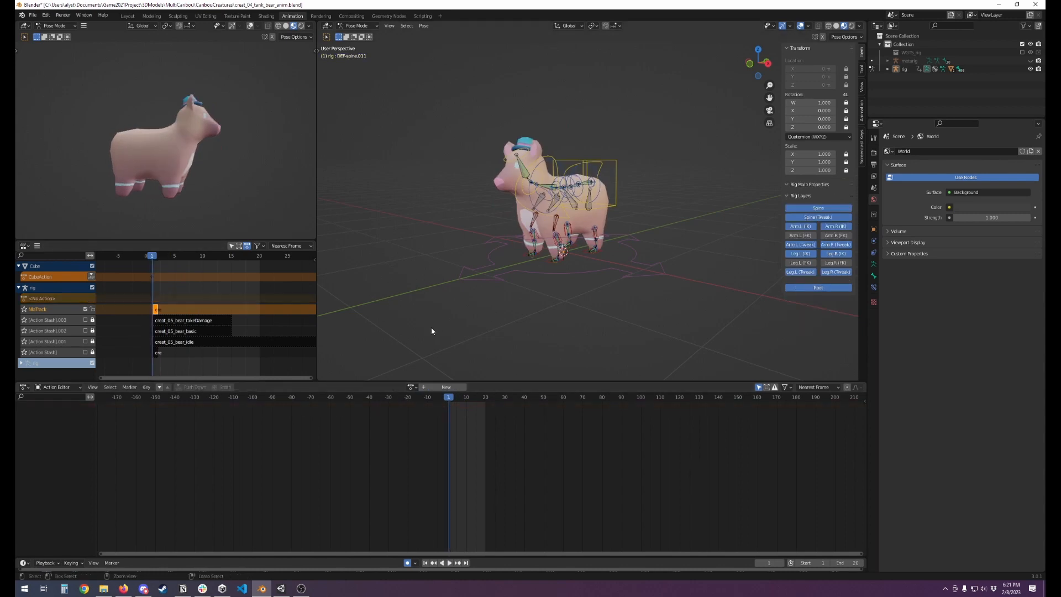
key("ctrl+z")
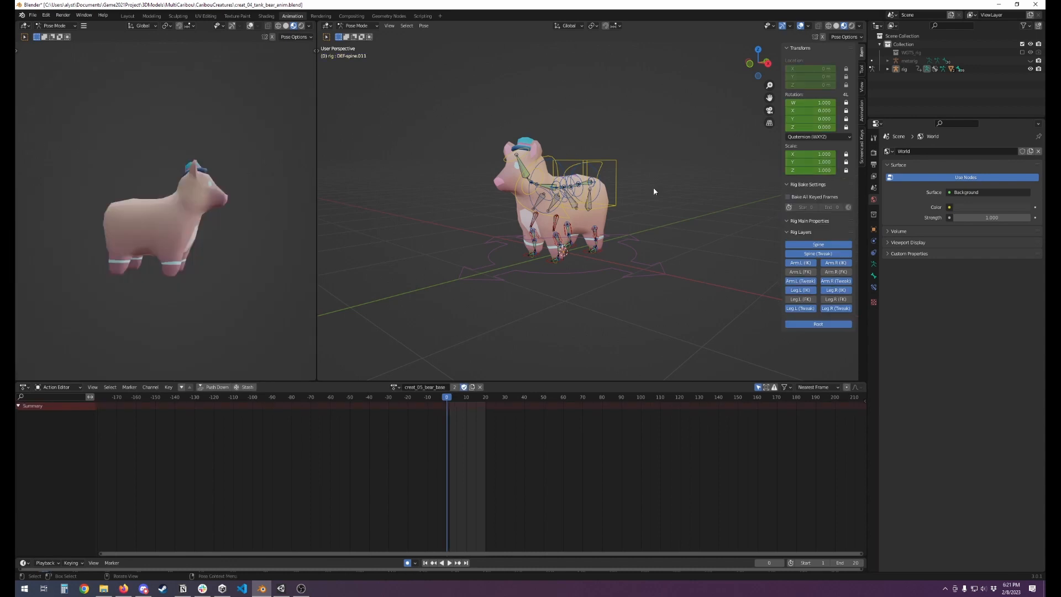
Step: Switch to Object Mode and select the rig, the BearBody mesh and the hat together
middle_click_drag(636, 213, 590, 218)
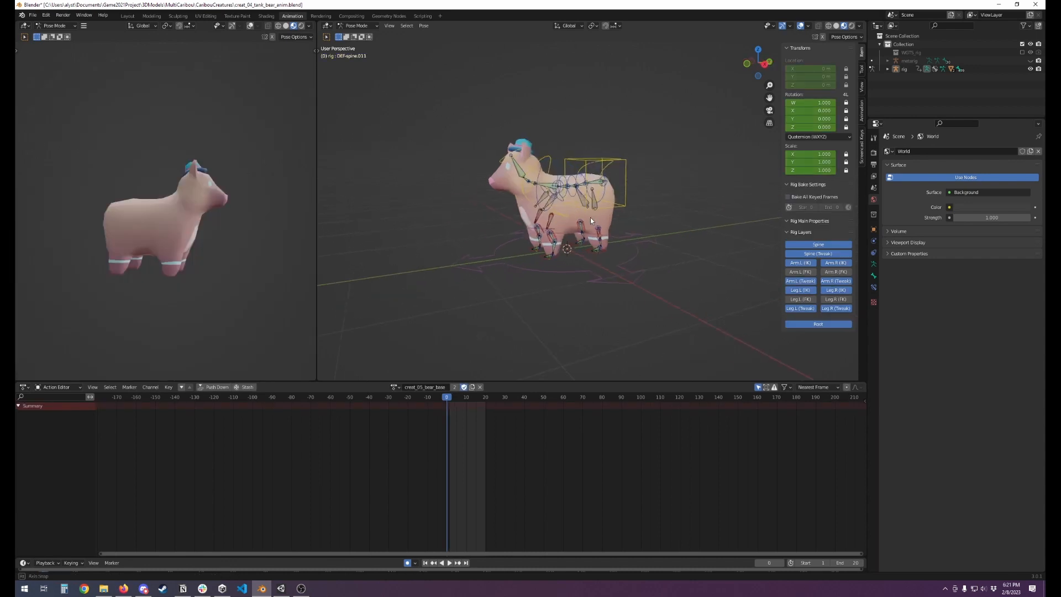
left_click(358, 26)
left_click(381, 38)
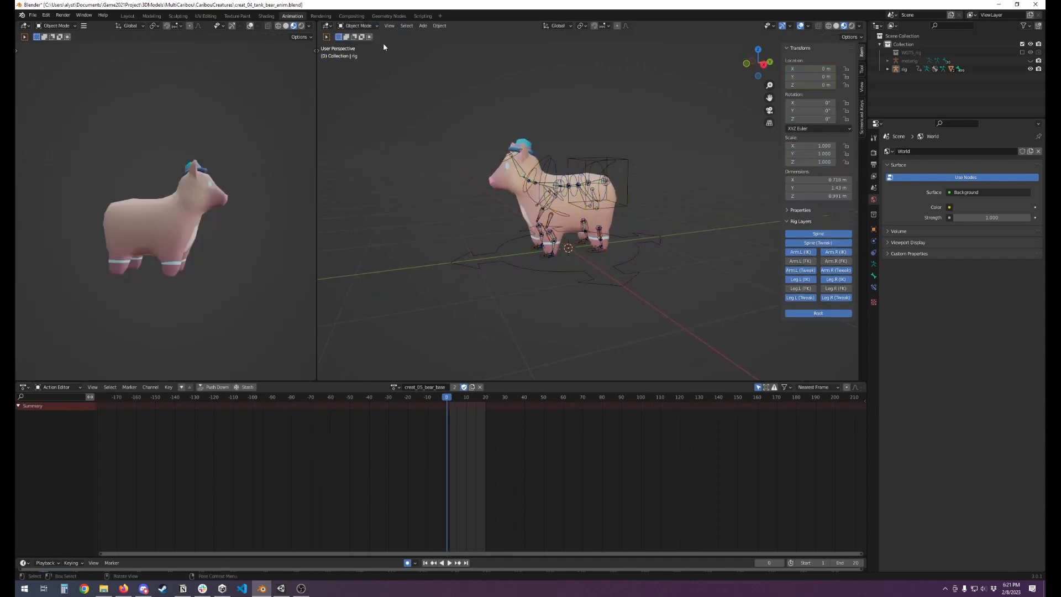
left_click(515, 184)
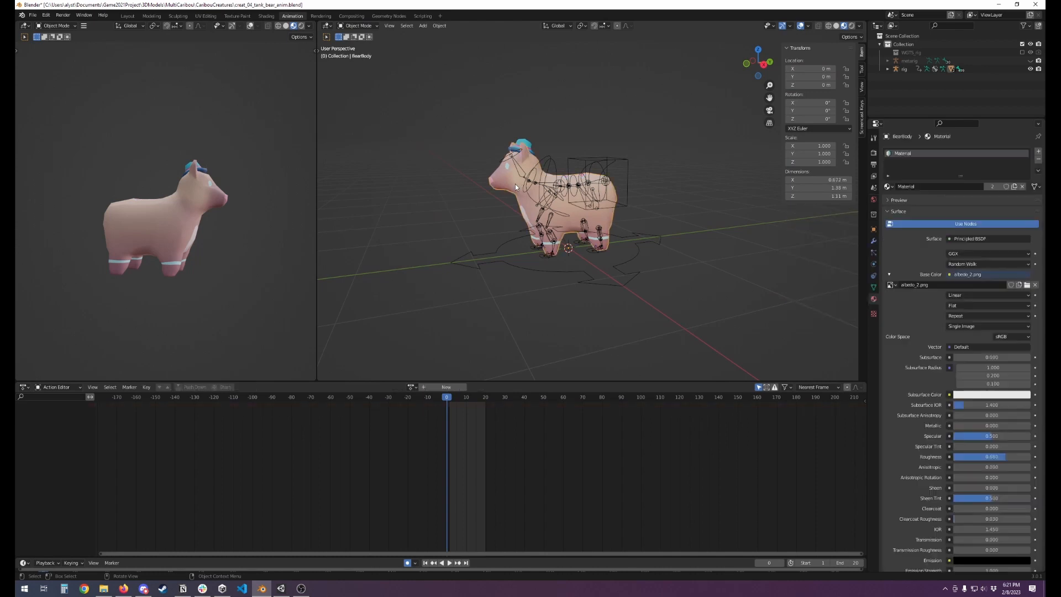
left_click(605, 177)
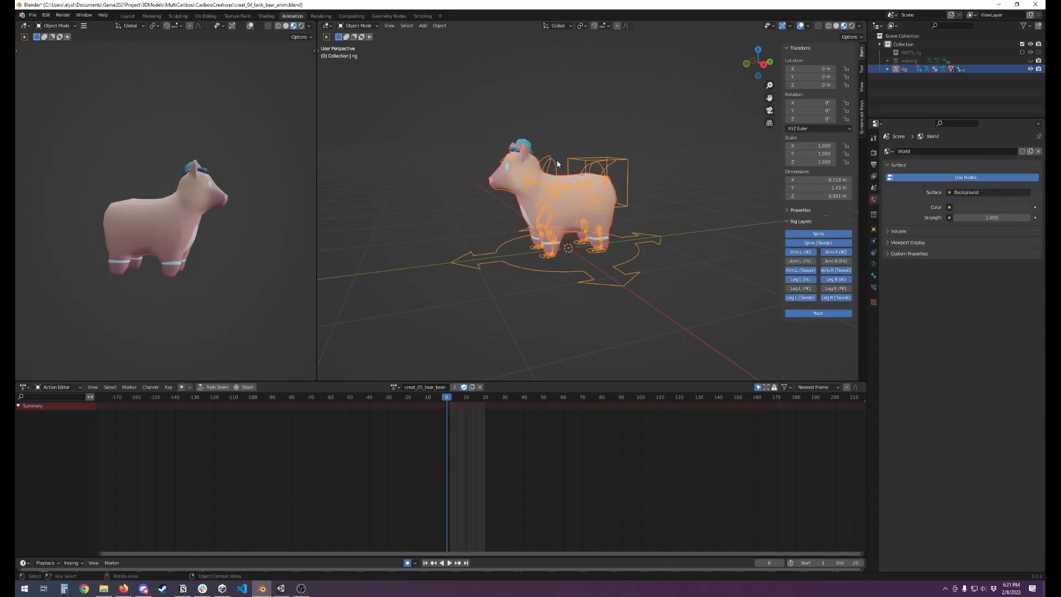
left_click(529, 146)
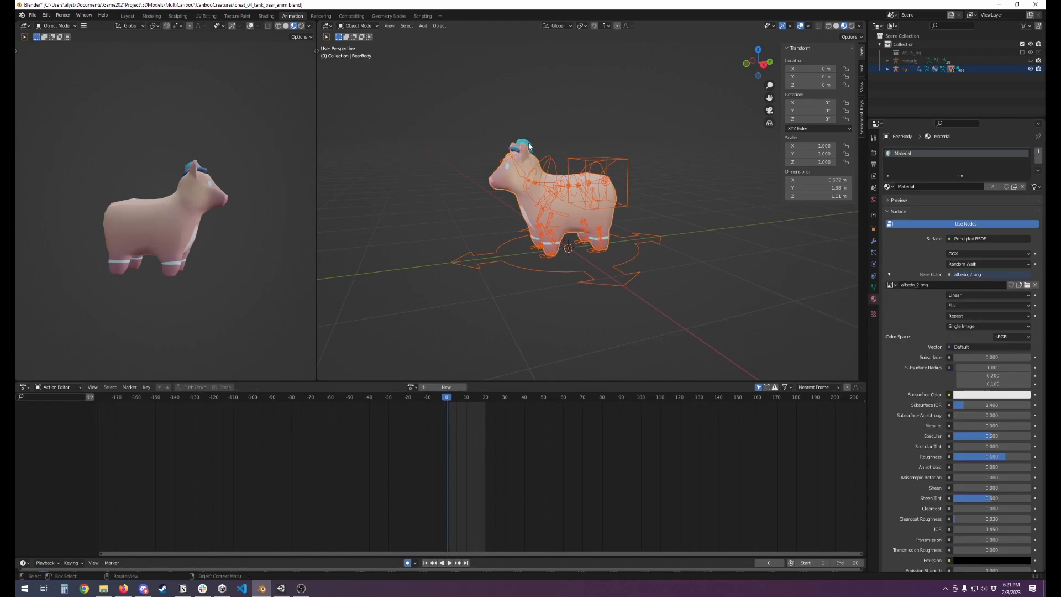
left_click(528, 145)
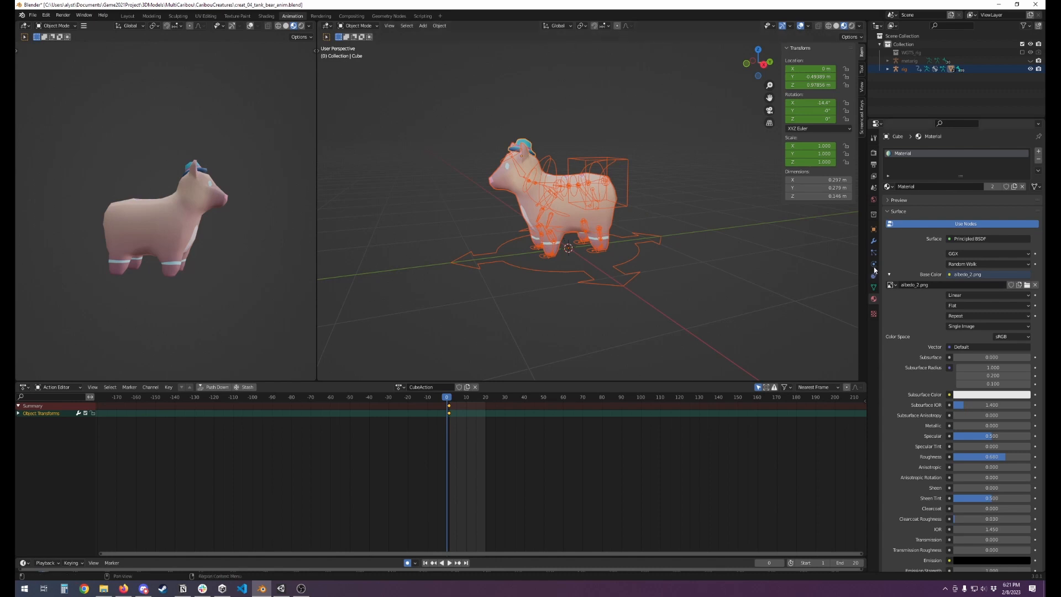
Step: Start an FBX export and set Apply Scalings to FBX Units Scale
left_click(34, 18)
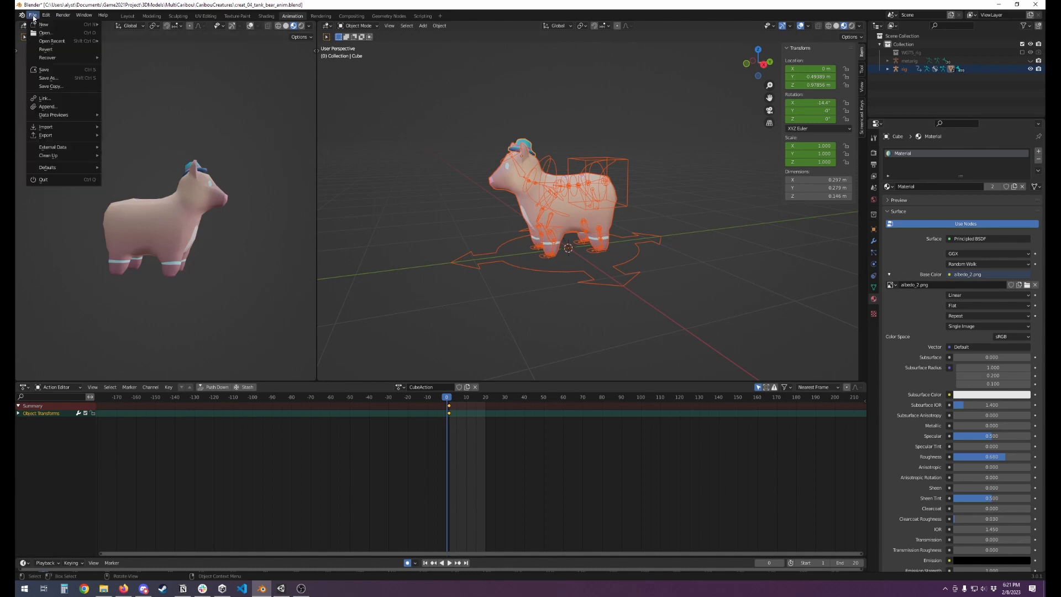
mouse_move(61, 136)
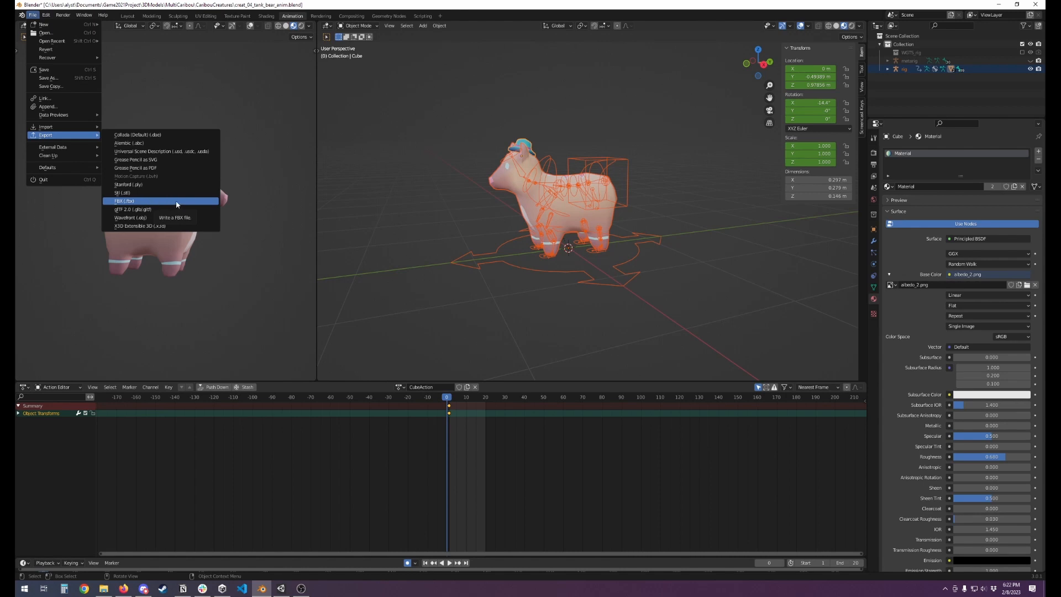
left_click(142, 202)
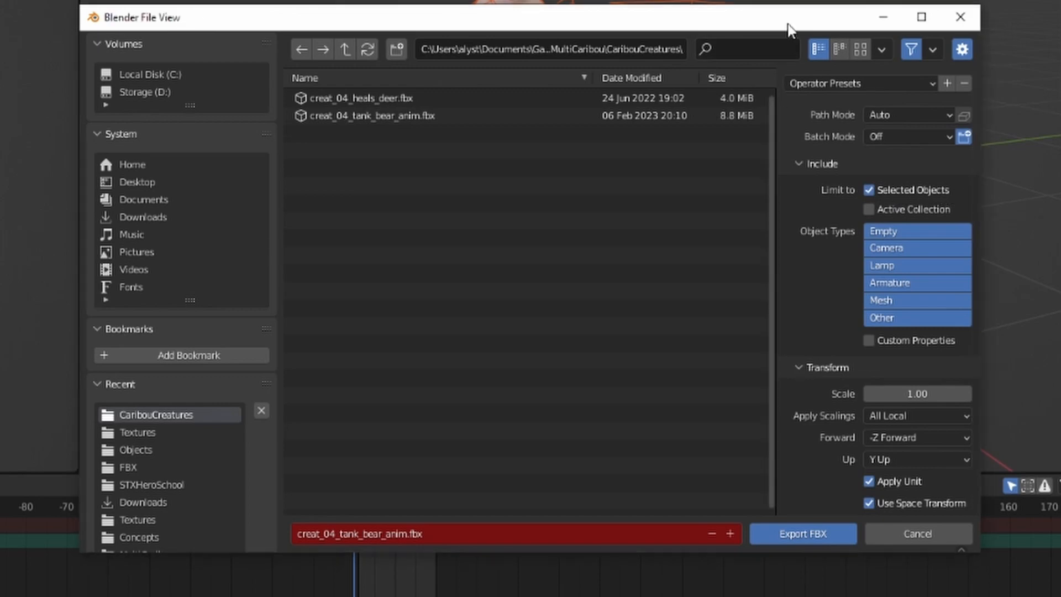
scroll(799, 278, "down", 2)
scroll(799, 279, "down", 3)
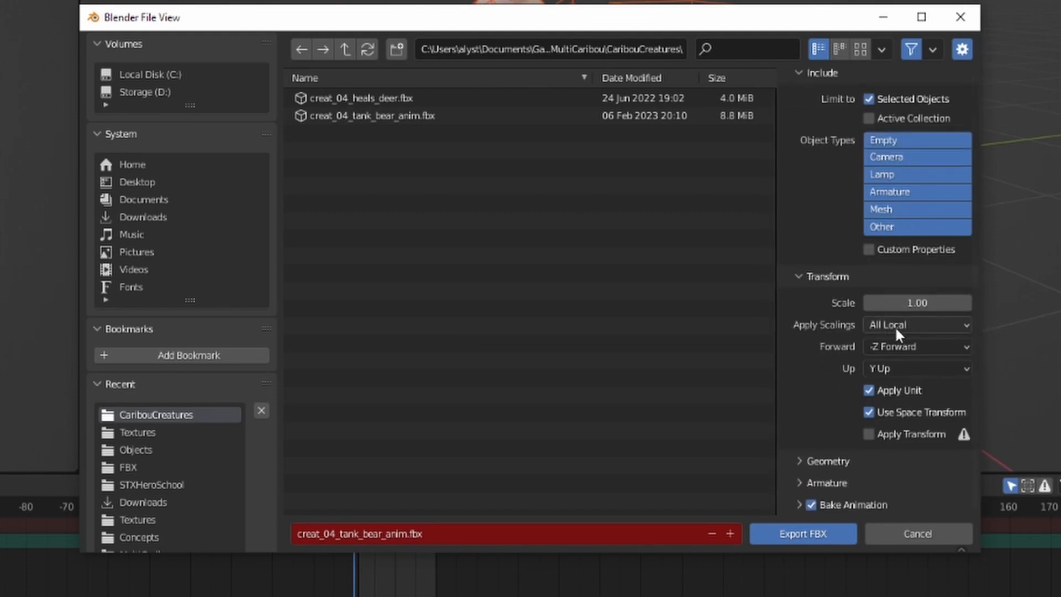
left_click(954, 327)
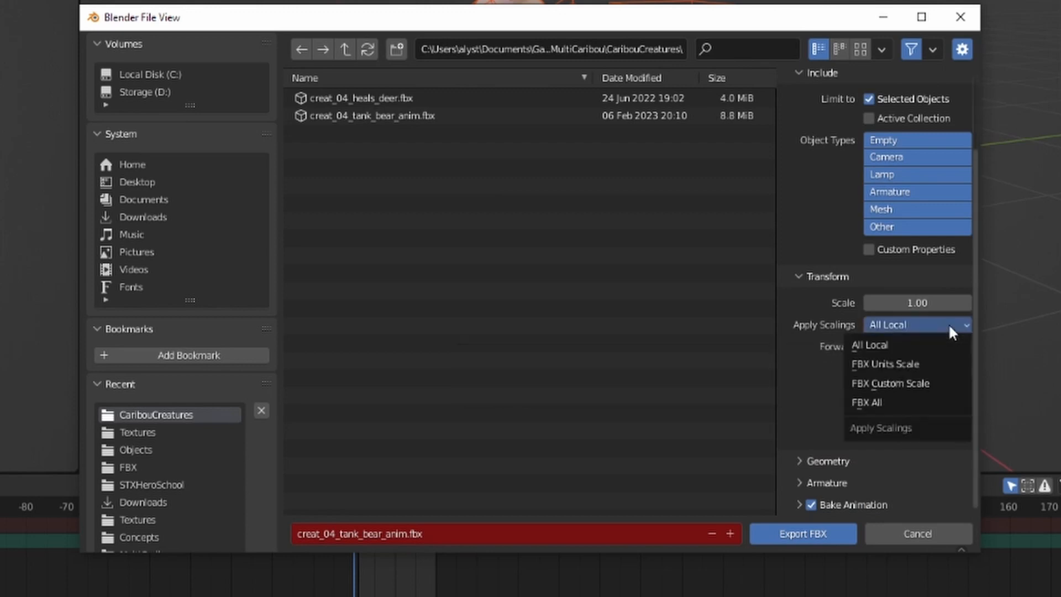
left_click(909, 364)
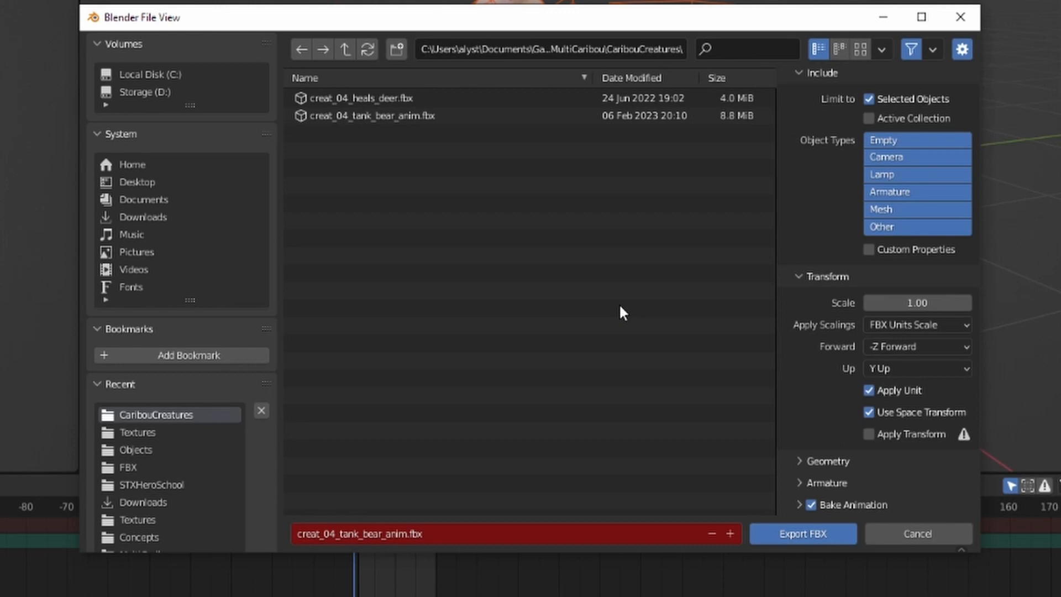
Step: Set the FBX export's forward axis to -Y Forward and its up axis to Z Up
left_click(926, 347)
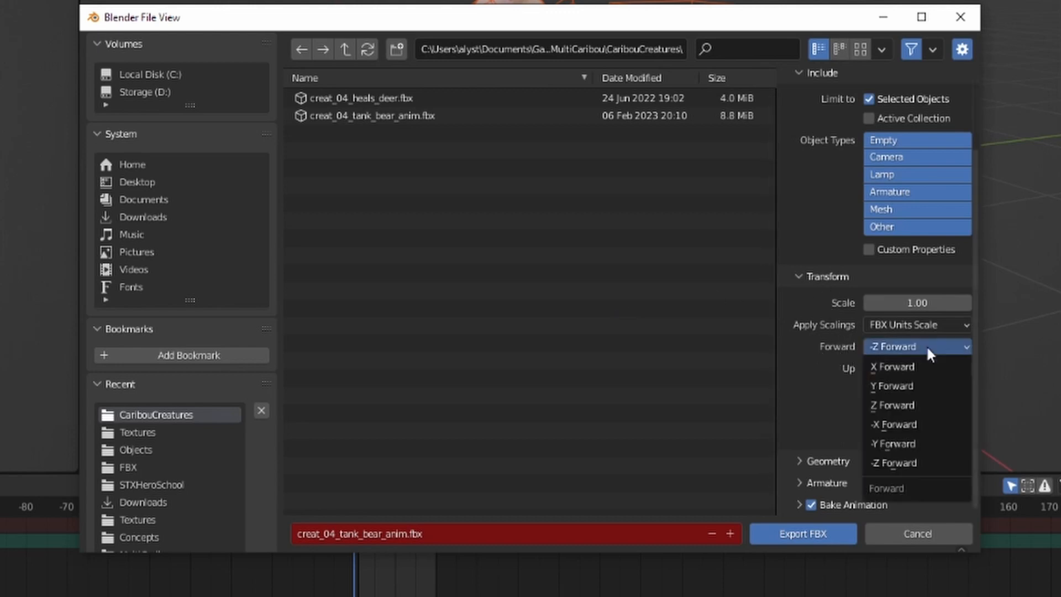
left_click(923, 445)
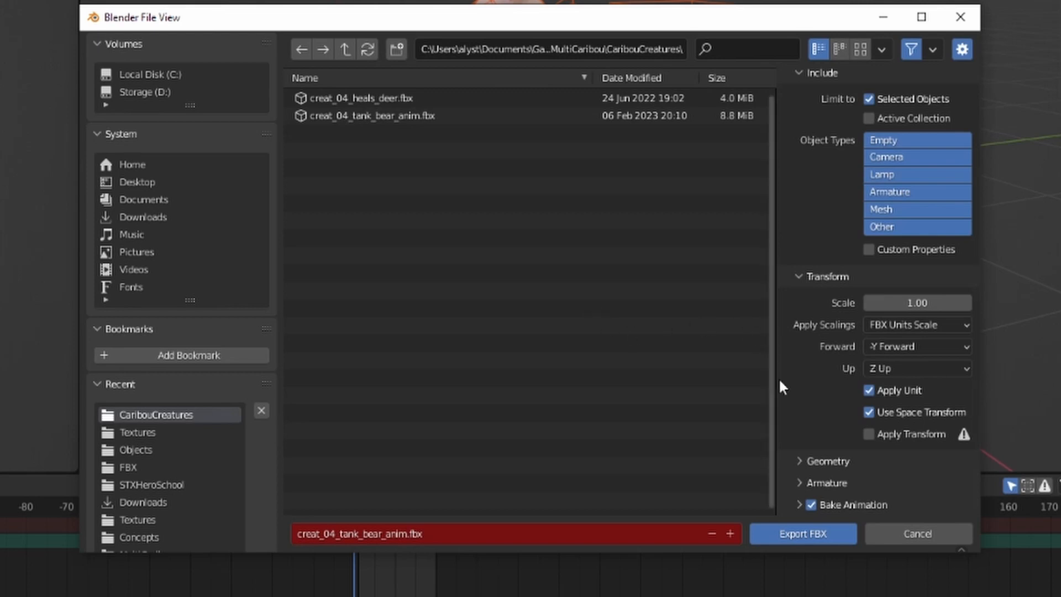
scroll(790, 358, "up", 4)
scroll(790, 357, "down", 3)
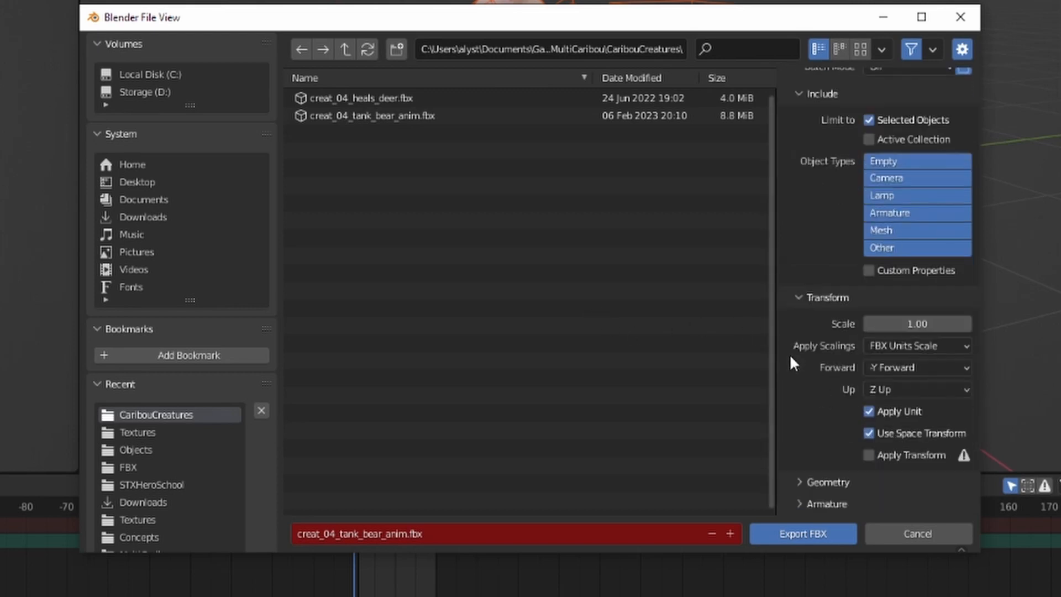
scroll(790, 358, "up", 3)
scroll(790, 358, "down", 4)
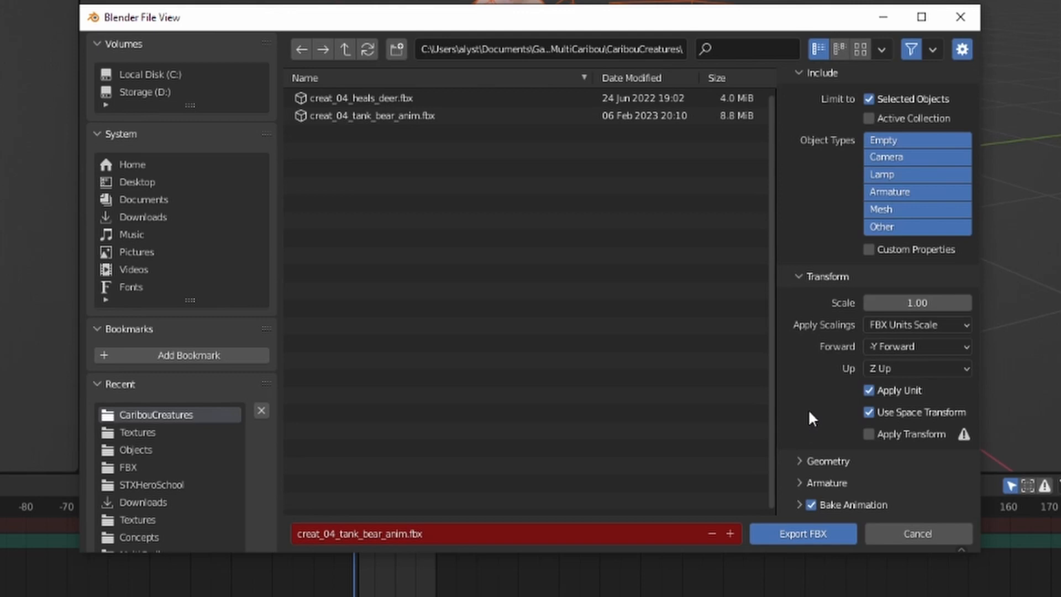
Step: Examine the FBX export's Geometry settings, including smoothing and Apply Modifiers, and collapse them again
left_click(820, 461)
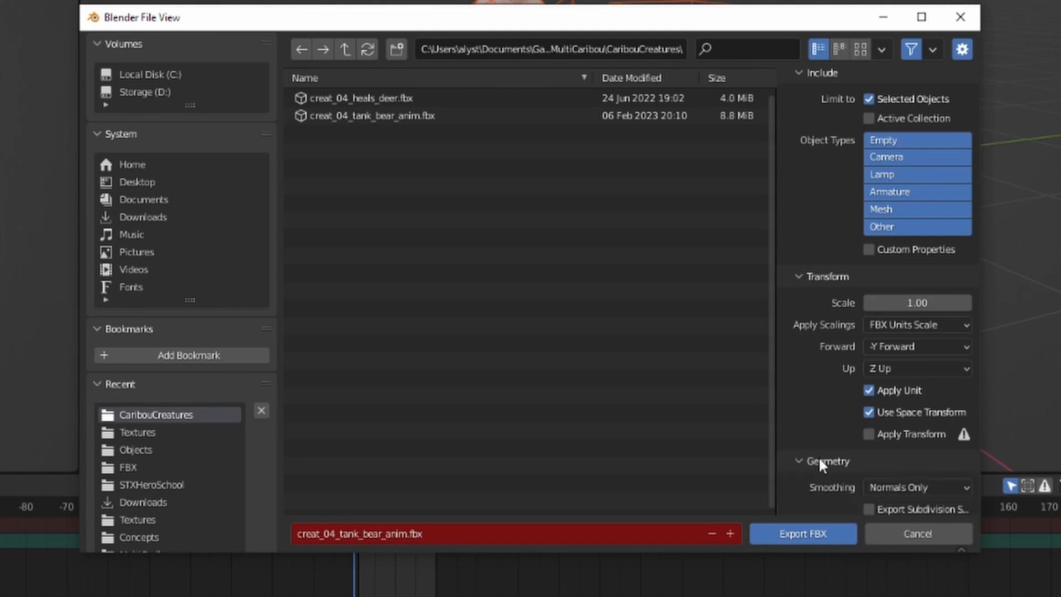
scroll(810, 409, "down", 5)
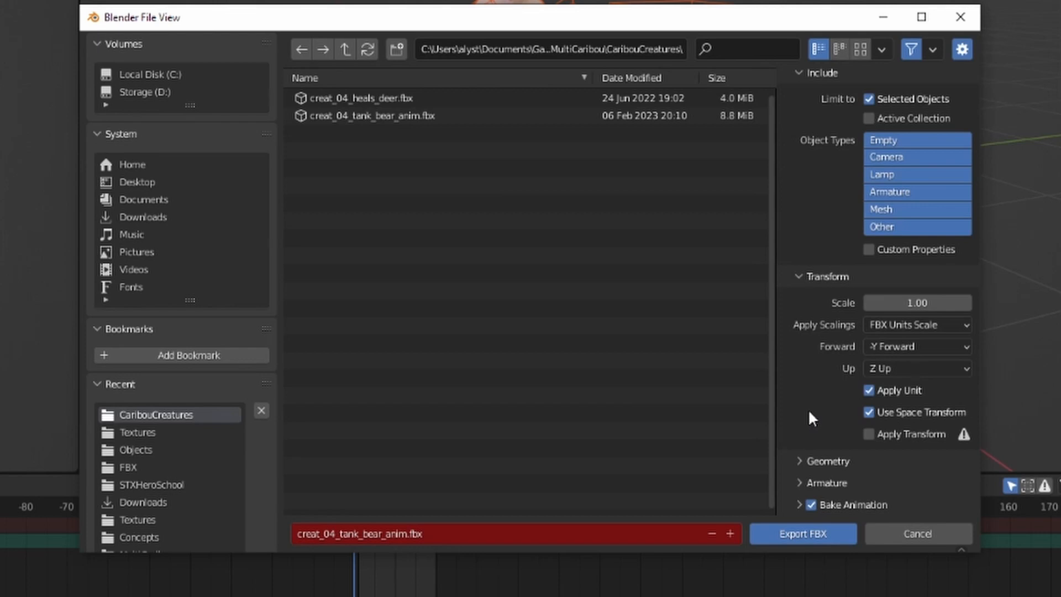
left_click(819, 461)
scroll(803, 360, "down", 5)
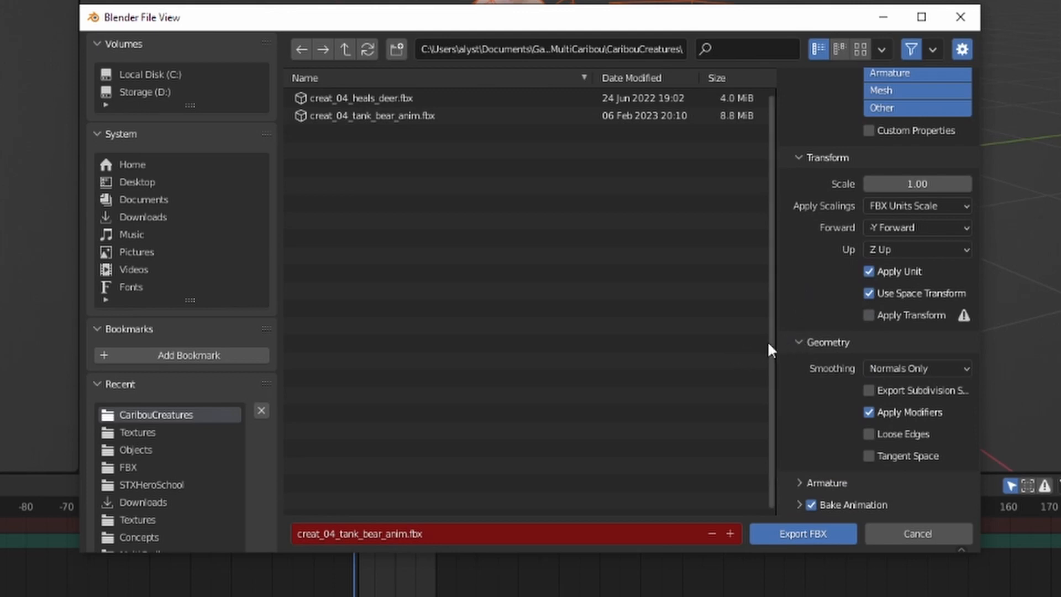
left_click(799, 342)
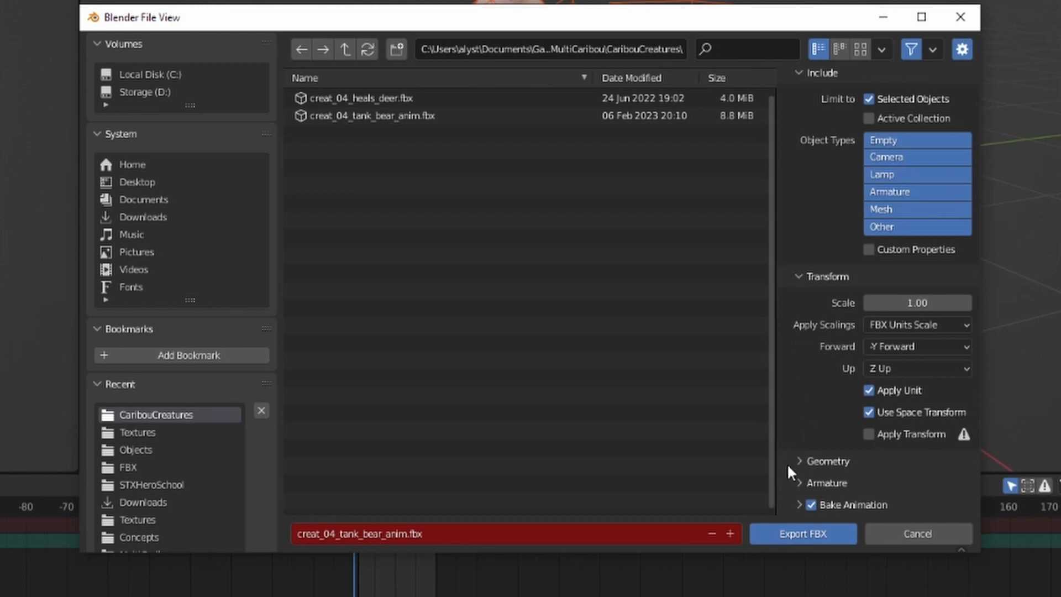
Step: Turn off Add Leaf Bones in the FBX export's Armature settings
left_click(798, 482)
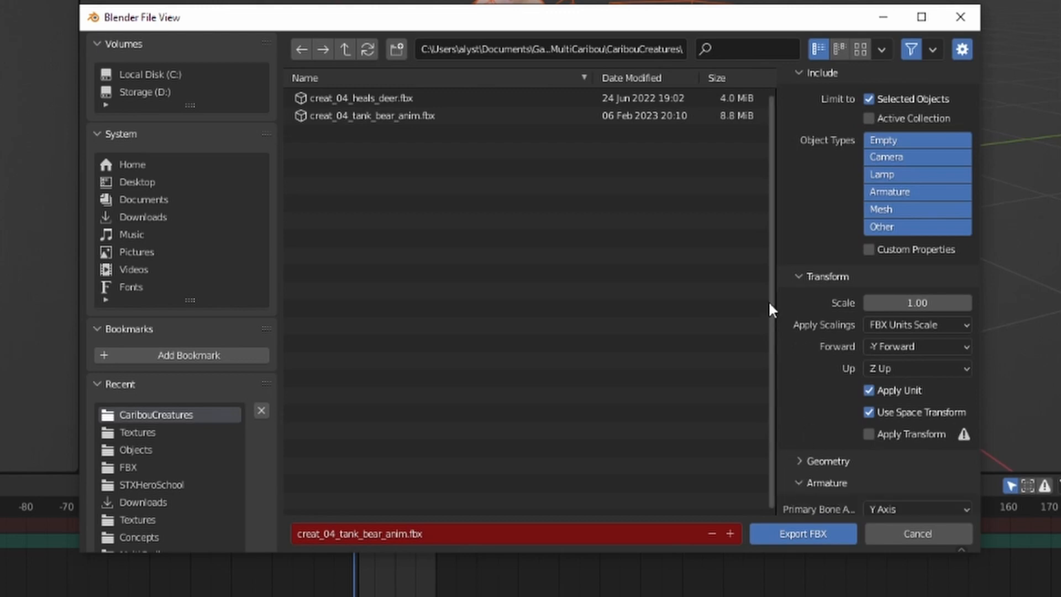
scroll(805, 304, "down", 5)
scroll(807, 308, "down", 1)
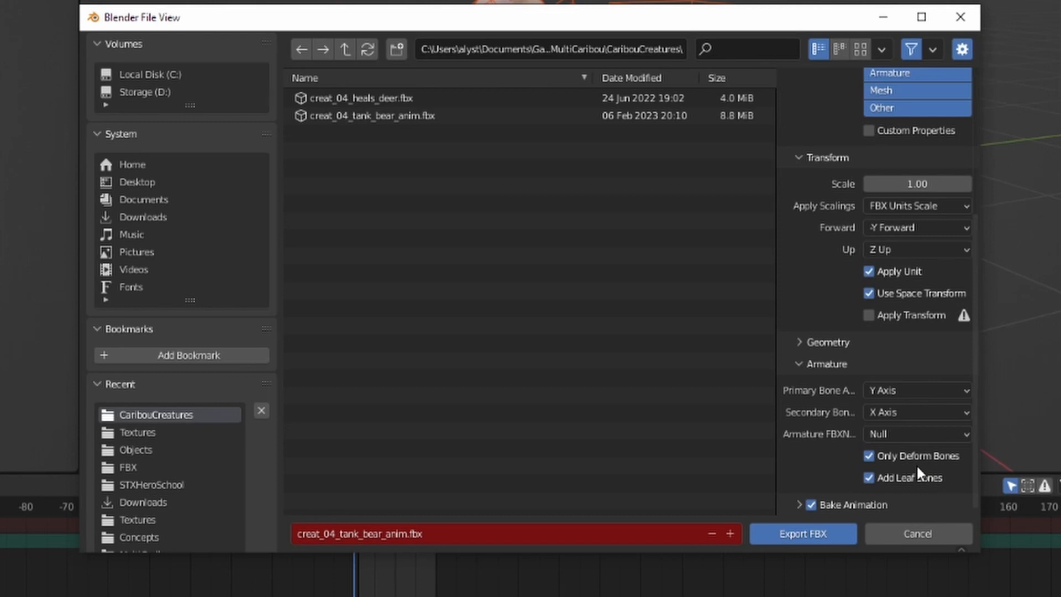
left_click(868, 476)
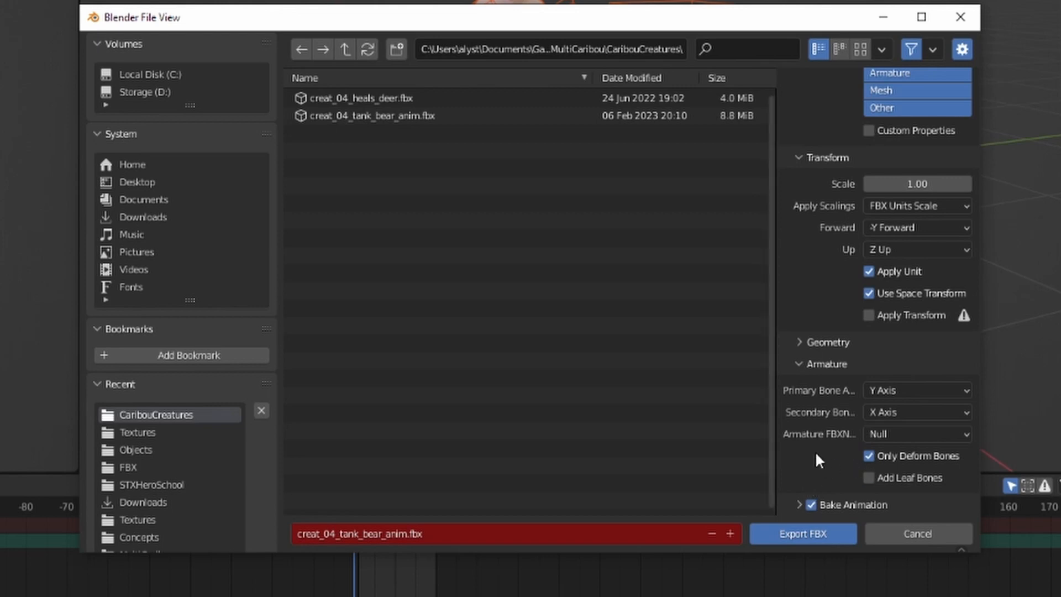
left_click(796, 365)
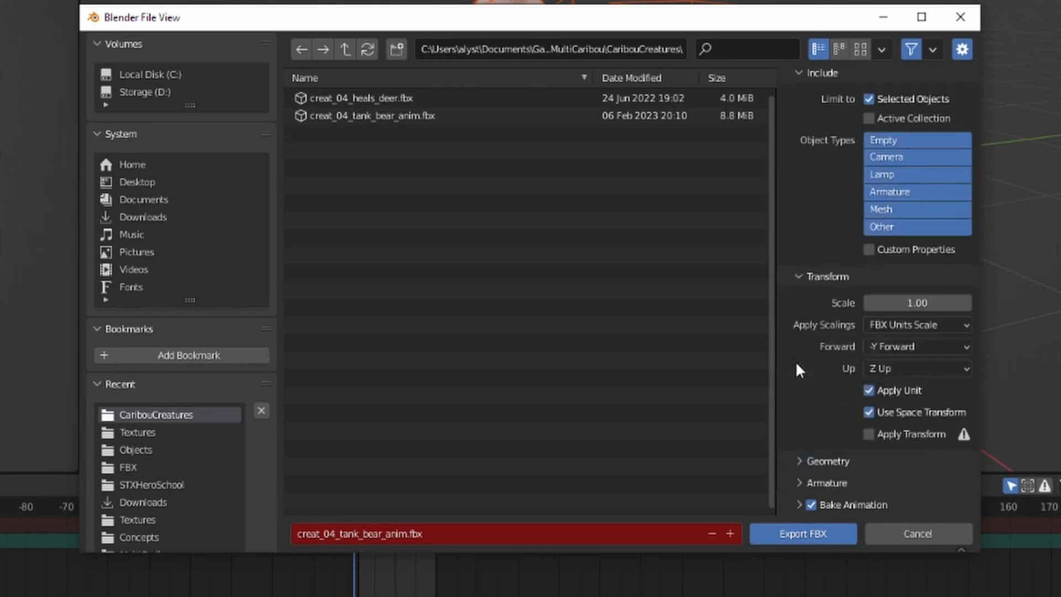
Step: Check the Bake Animation settings, export the selection as creat_04_tank_bear_anim.fbx, and switch to Unity
left_click(794, 505)
scroll(808, 354, "down", 4)
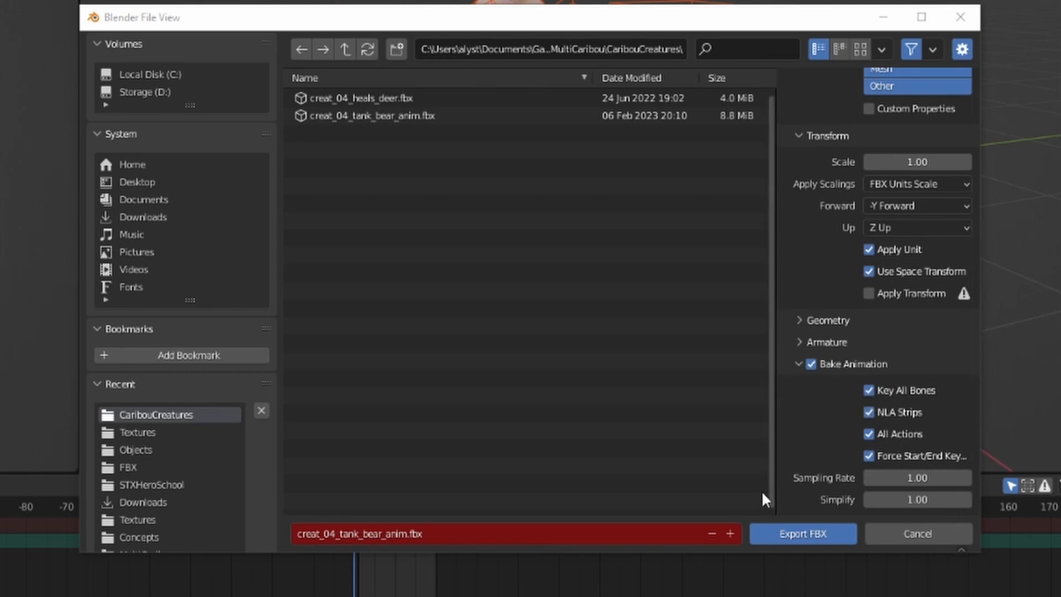
left_click(802, 534)
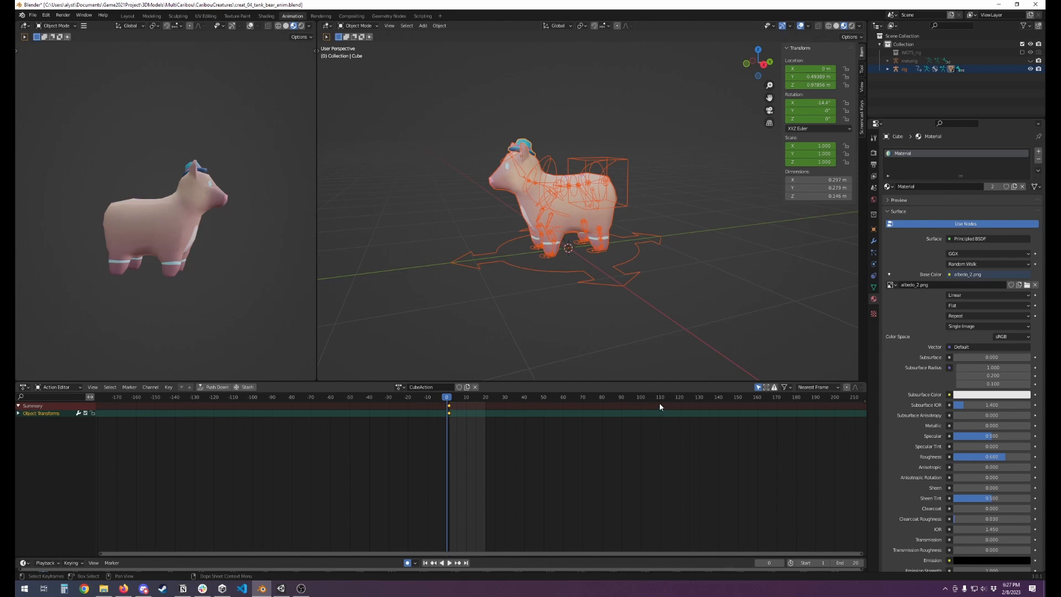
left_click(282, 589)
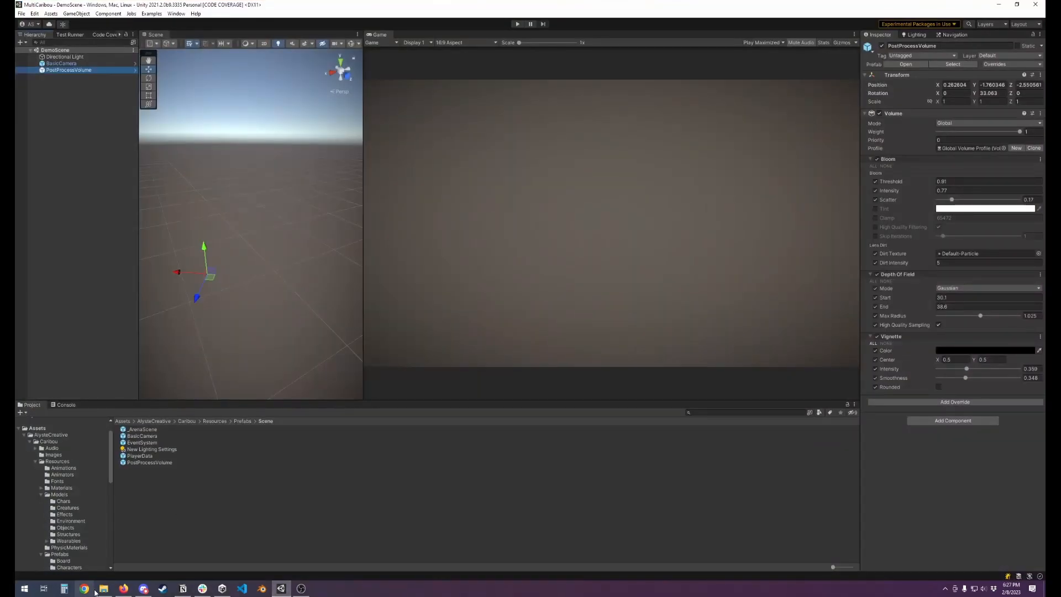
Step: Widen the Scene view and select the creat_04_tank_bear_anim model in the project's Models/Creatures folder
left_click(104, 588)
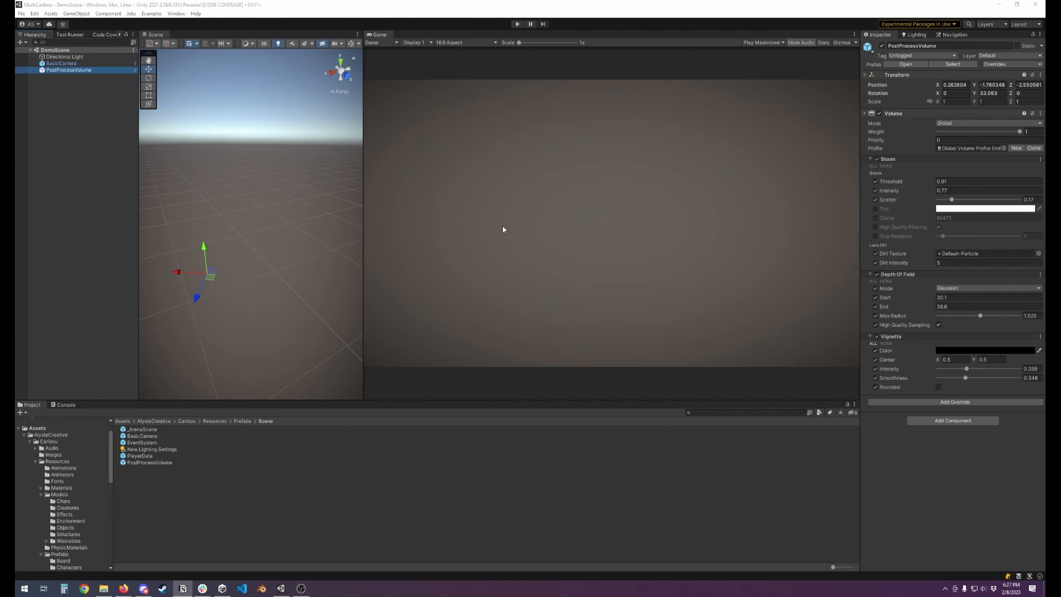
left_click_drag(362, 230, 462, 230)
scroll(74, 511, "down", 2)
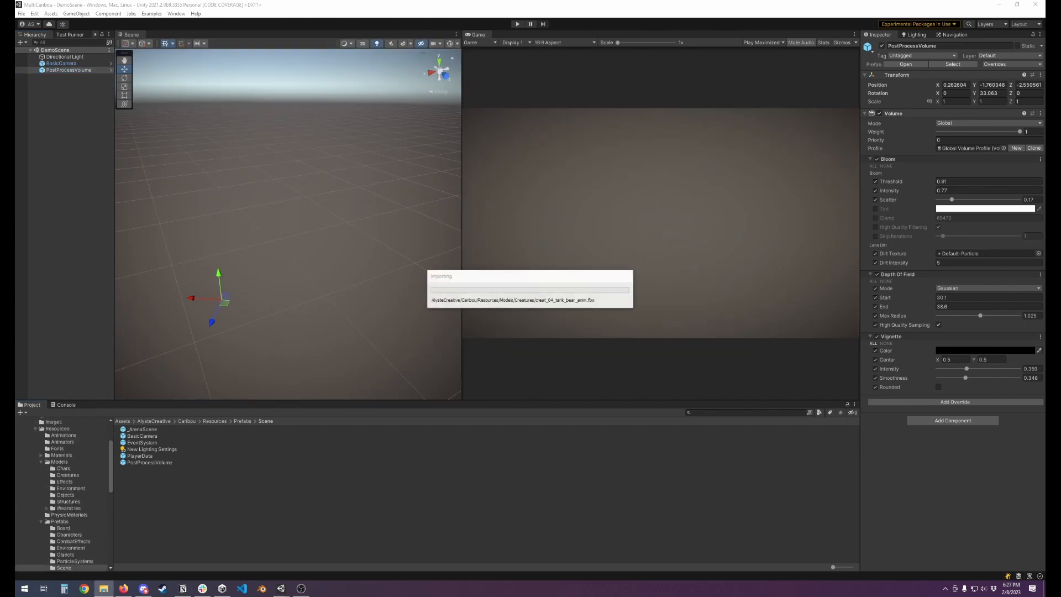
left_click(68, 475)
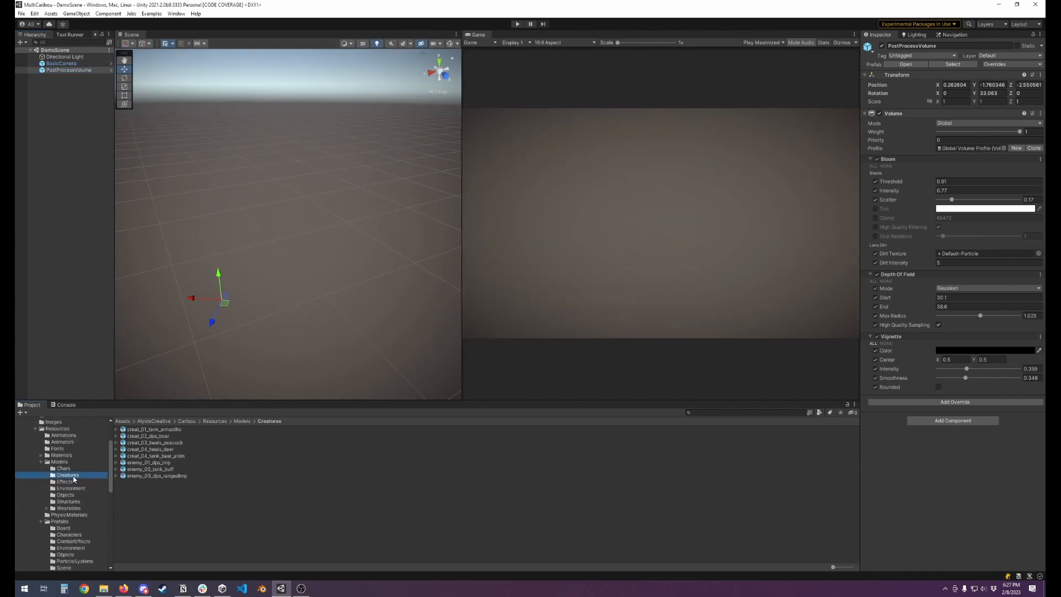
left_click(174, 456)
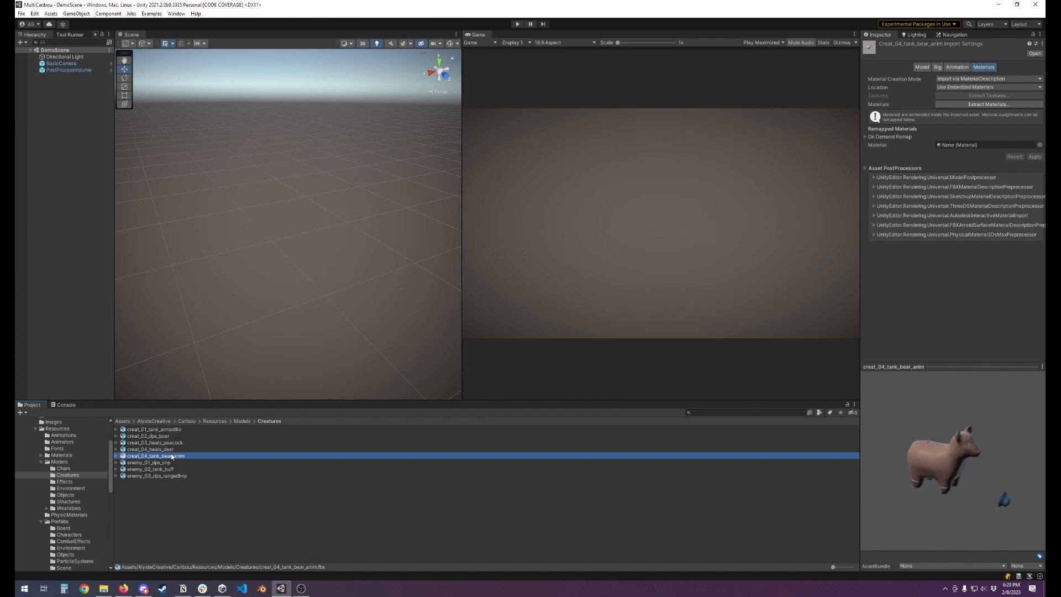
Step: Preview the rig|creat_05_bear_idle clip in the bear model's animation import settings
left_click(967, 68)
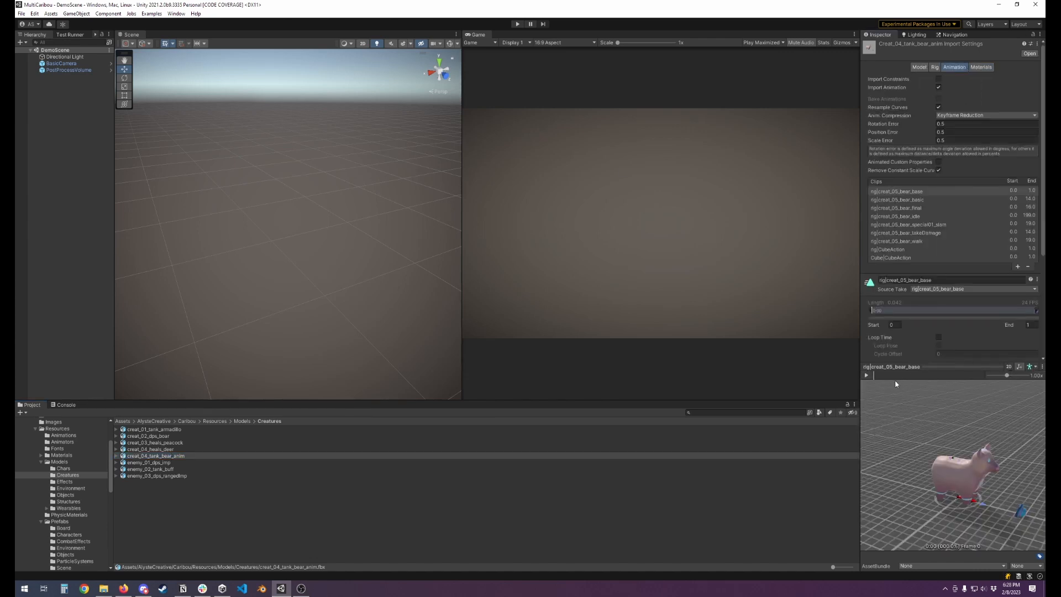
left_click(929, 216)
left_click(866, 375)
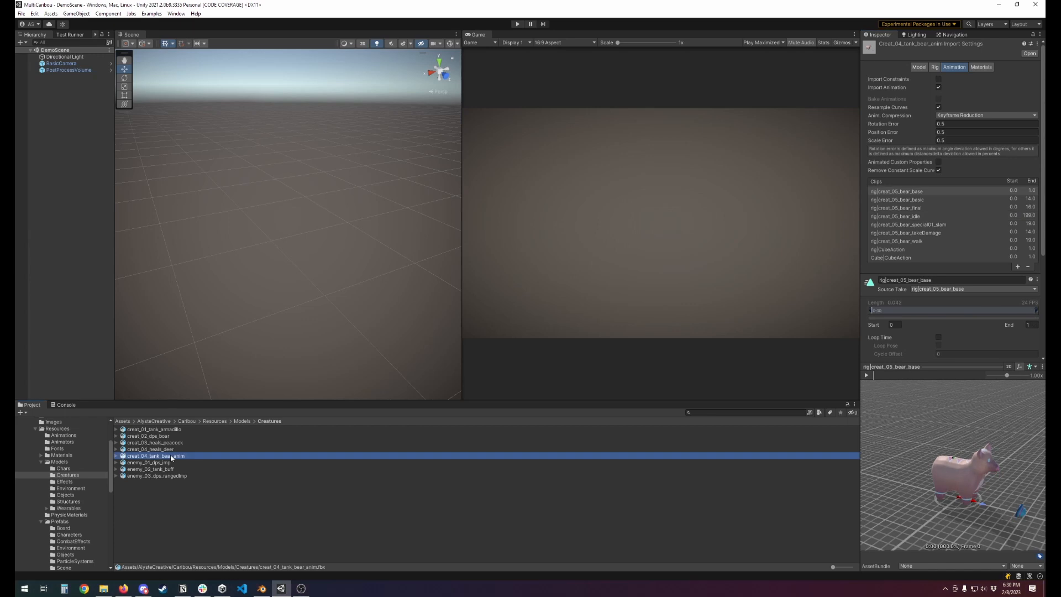
Step: Delete creat_04_tank_bear_anim from the project and bring the re-exported file back into the Creatures folder
key("Delete")
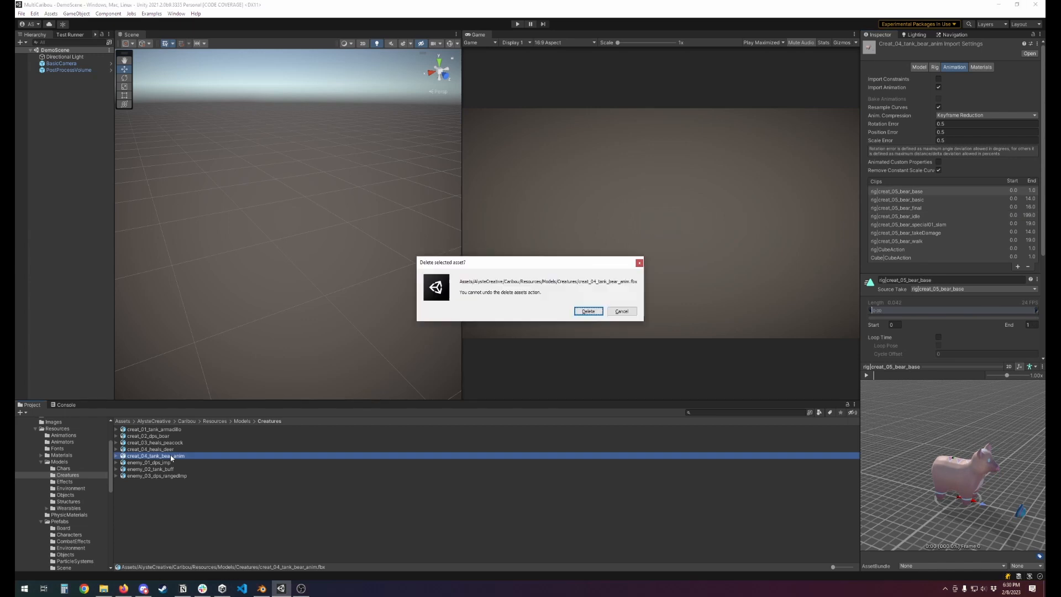
left_click(593, 312)
left_click_drag(233, 417, 151, 509)
left_click(173, 456)
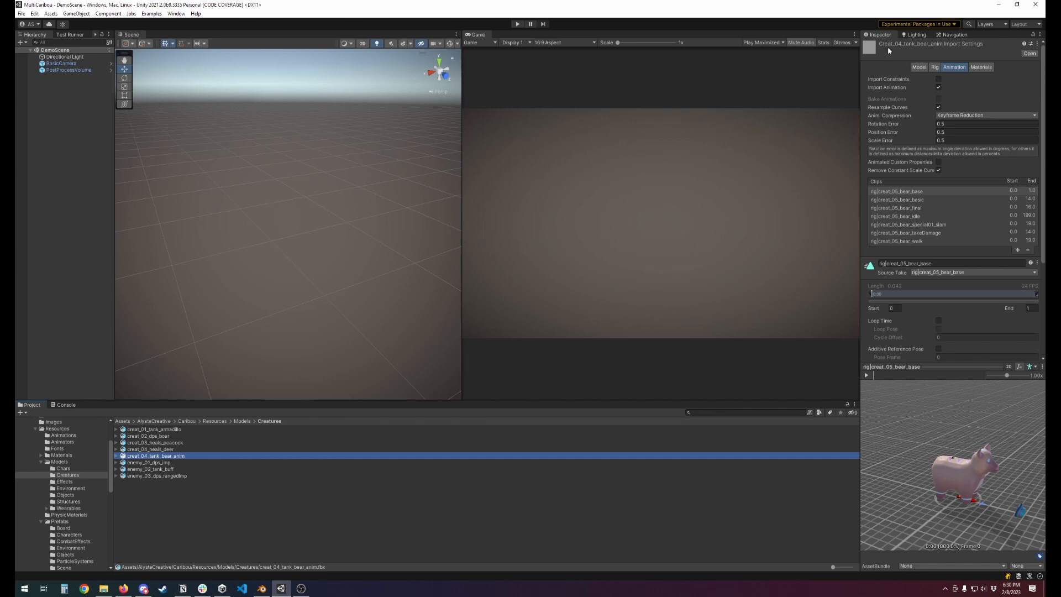
Step: Enable Bake Axis Conversion in the bear model's import settings and apply it
left_click(919, 67)
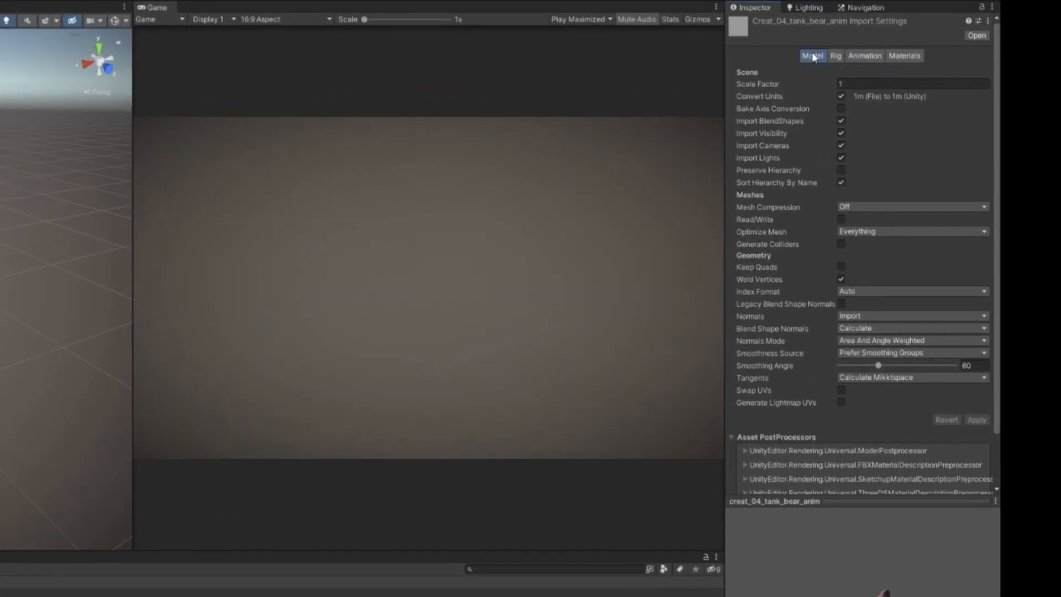
left_click(841, 108)
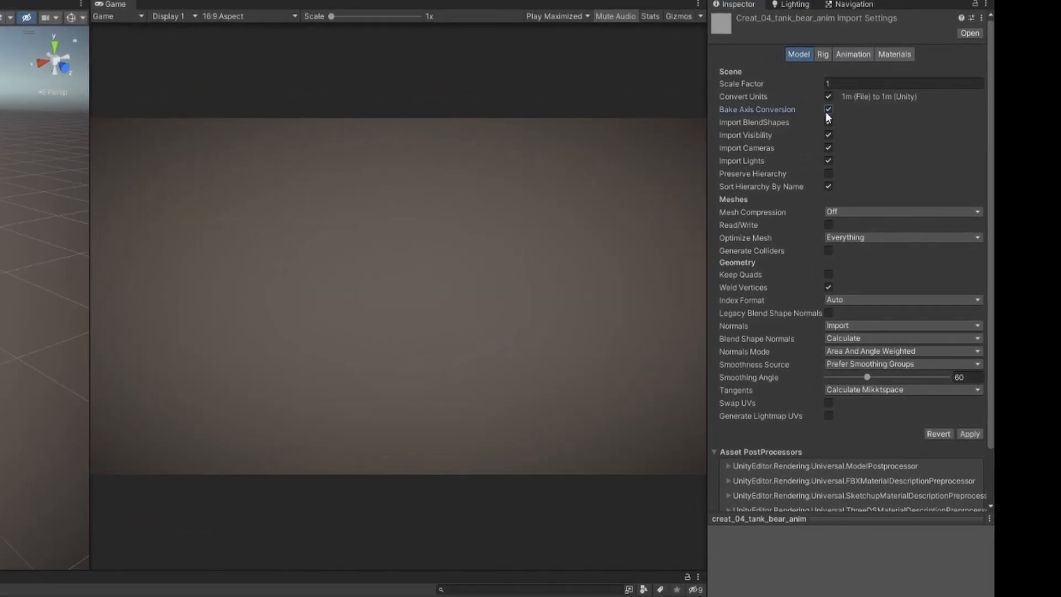
left_click(976, 435)
Step: Compare the import settings with those of creat_04_heals_deer, then delete creat_04_tank_bear_anim from the project
key("Up")
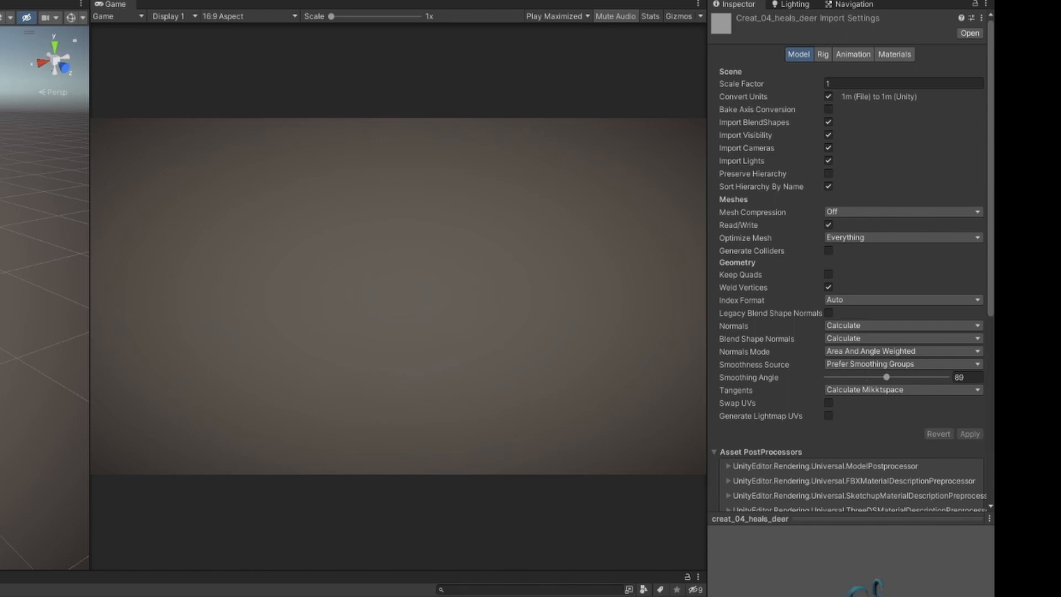
key("Down")
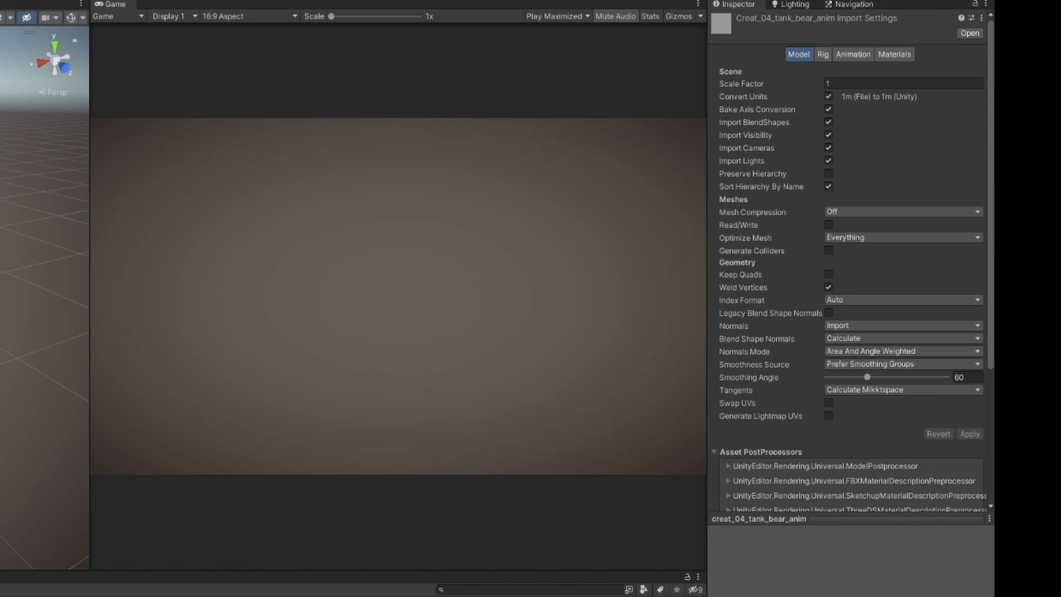
key("Delete")
left_click(285, 433)
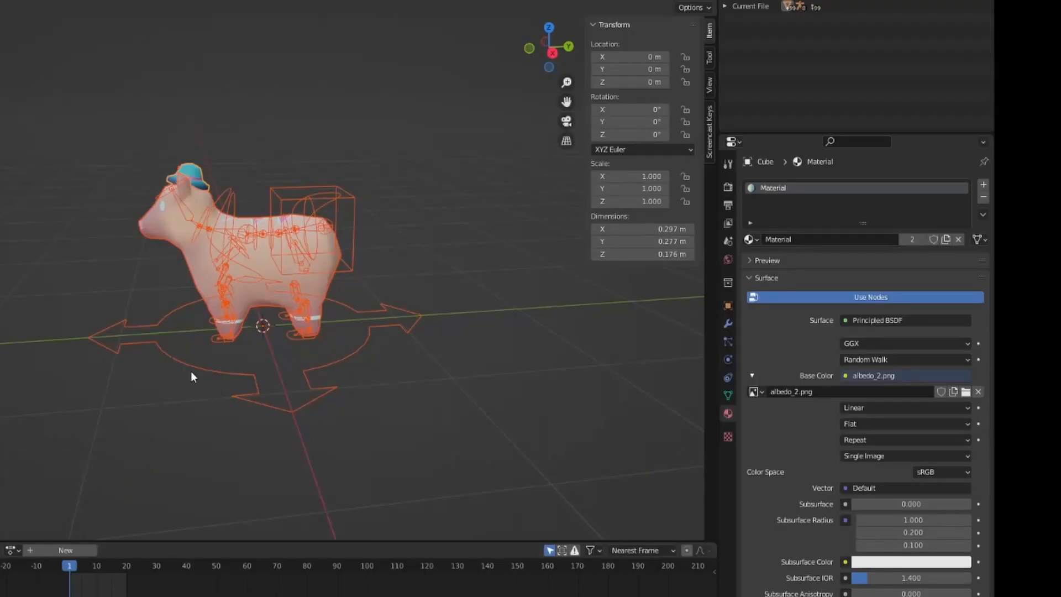
Step: In Blender, clear the selection, reselect all objects, and pick the bear's body mesh
left_click(54, 279)
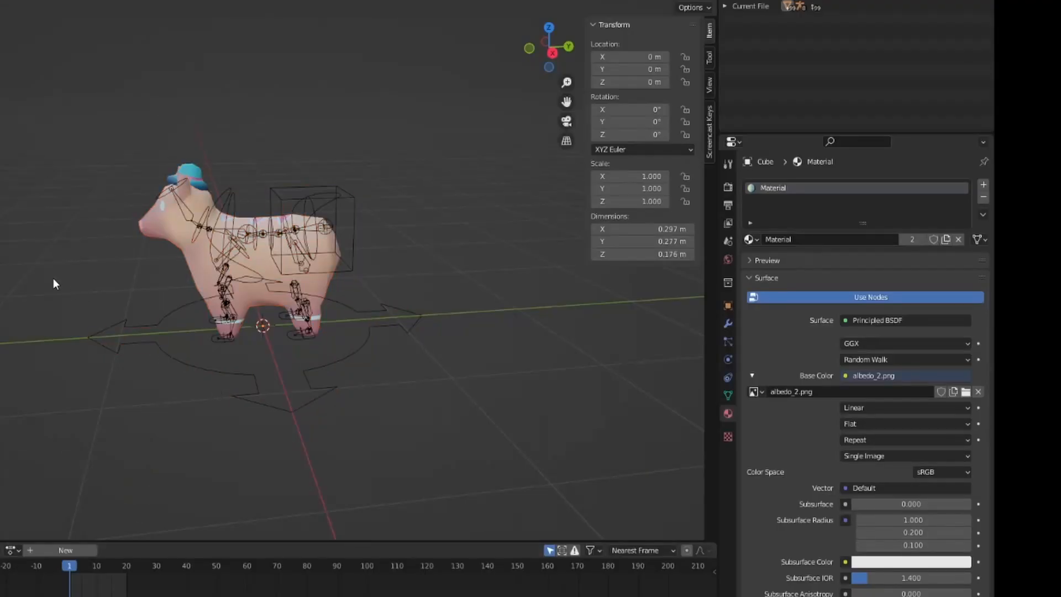
key("a")
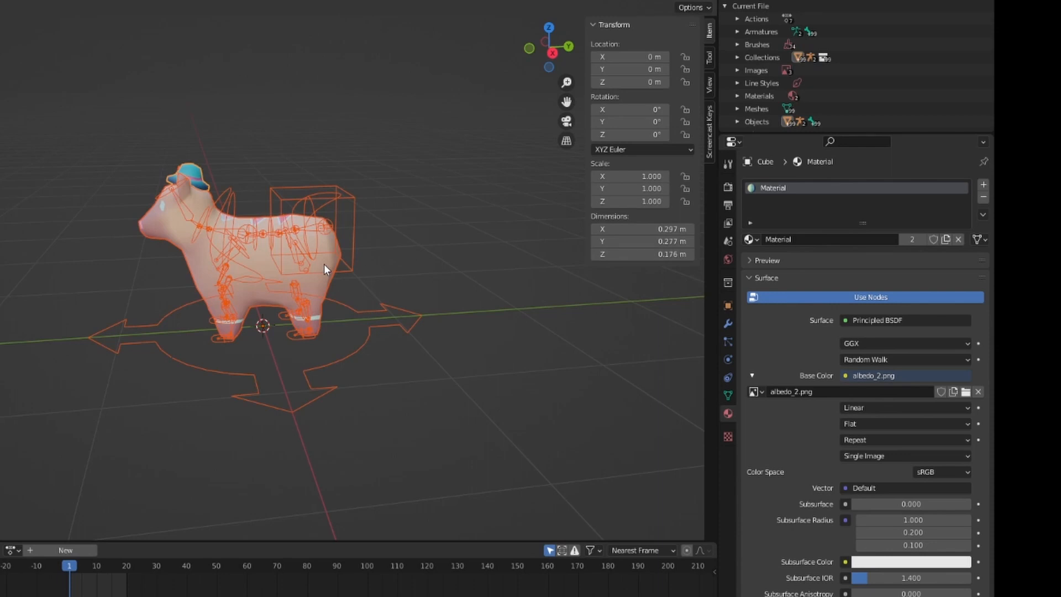
left_click(324, 264, "shift")
left_click(324, 263, "shift")
left_click(324, 264)
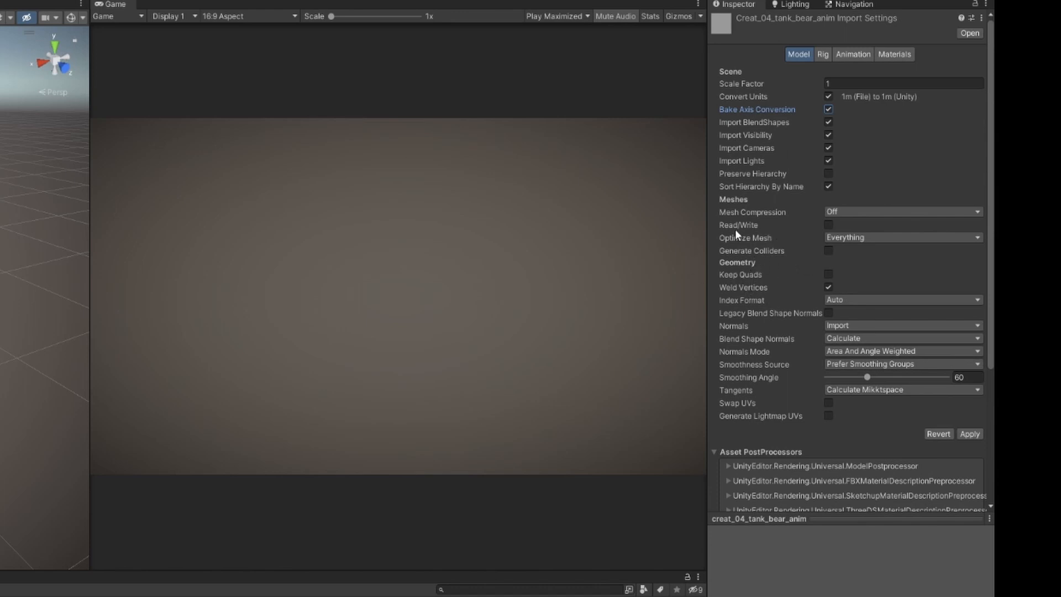
Step: In Unity, enable Read/Write on the bear model, set Normals to Calculate with a Smoothing Angle of 85, and apply
left_click(827, 225)
mouse_move(745, 230)
scroll(751, 247, "down", 3)
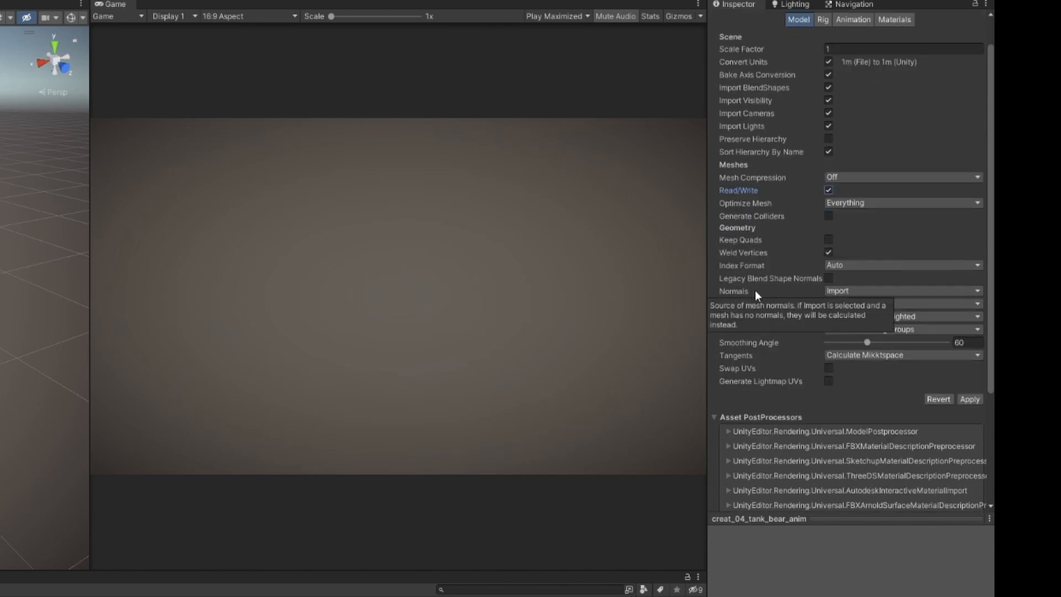
left_click(856, 291)
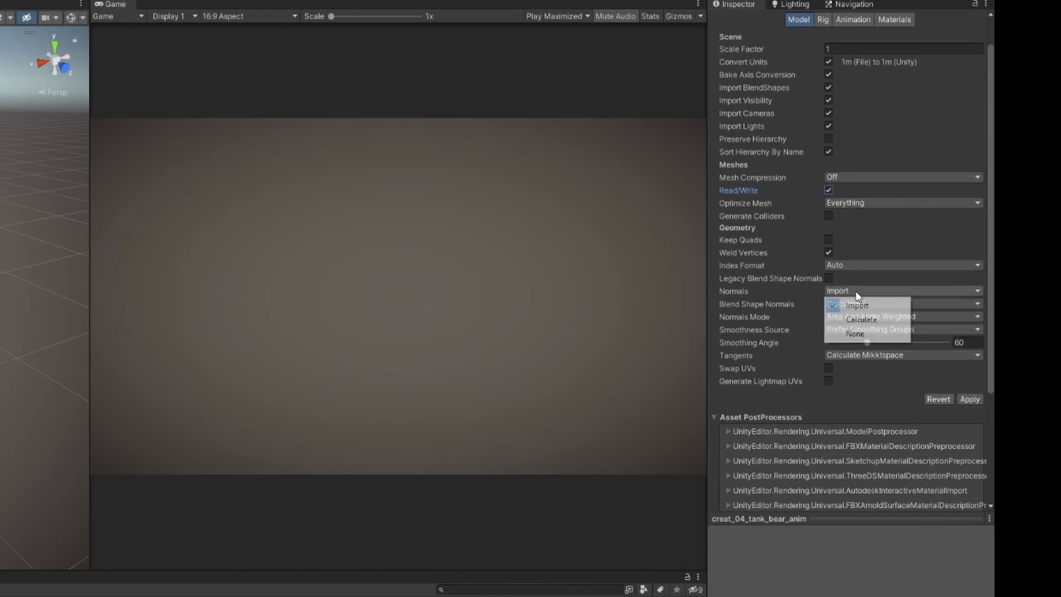
left_click(870, 318)
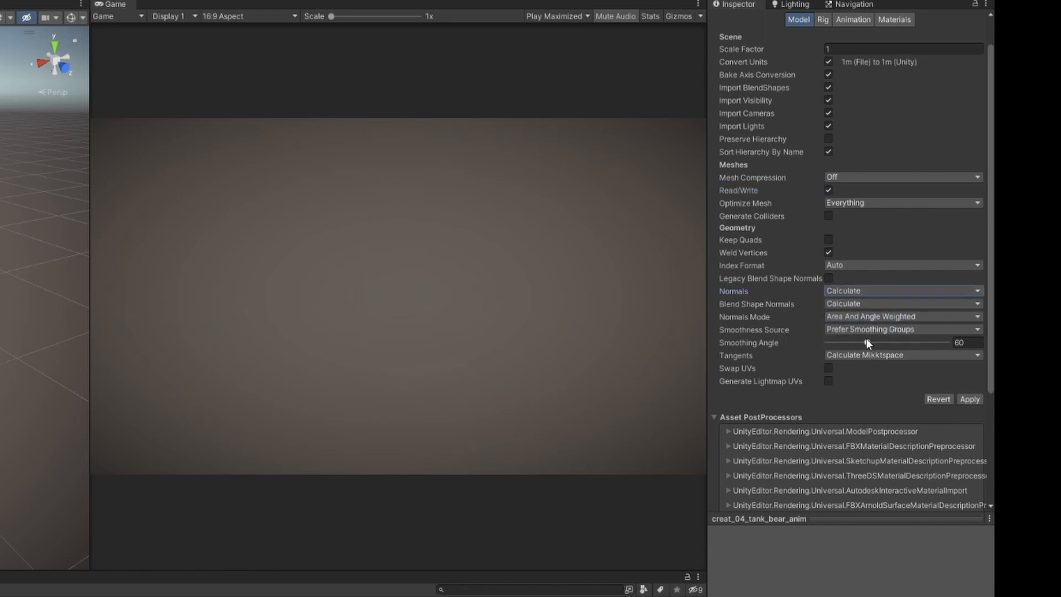
left_click_drag(867, 343, 885, 343)
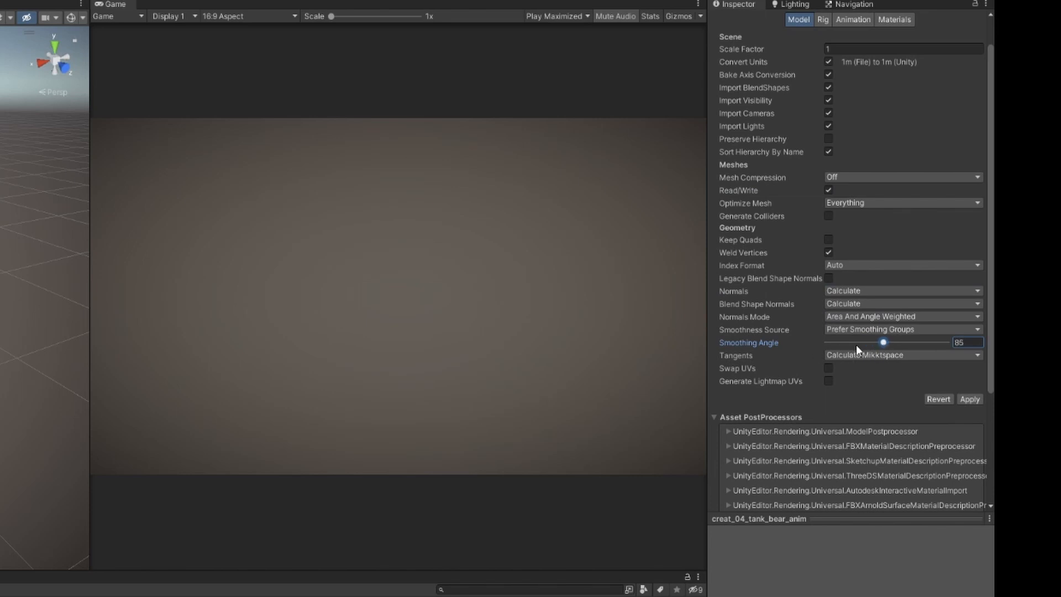
mouse_move(751, 344)
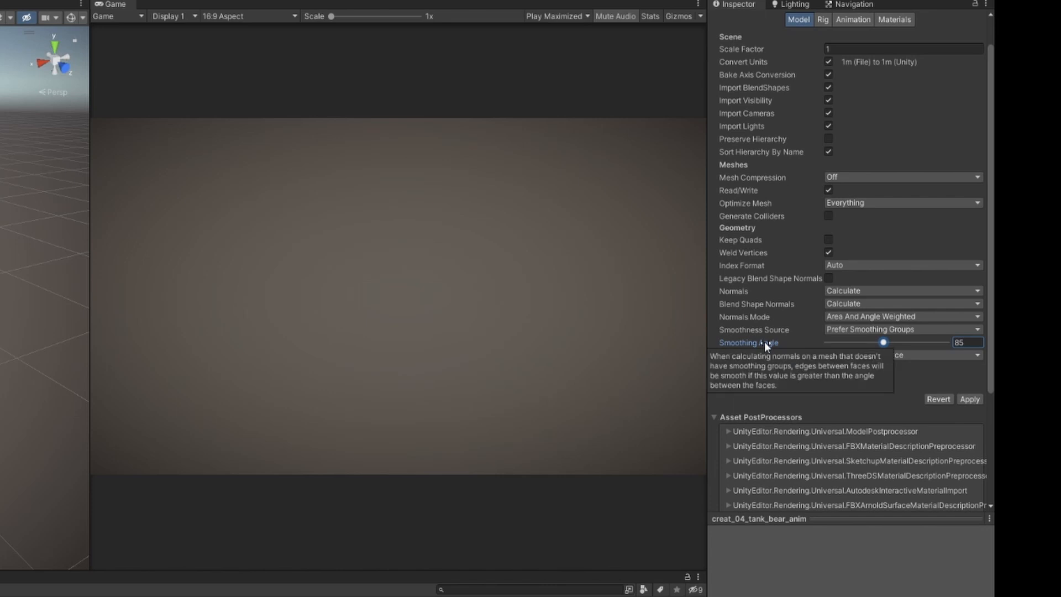
left_click(969, 399)
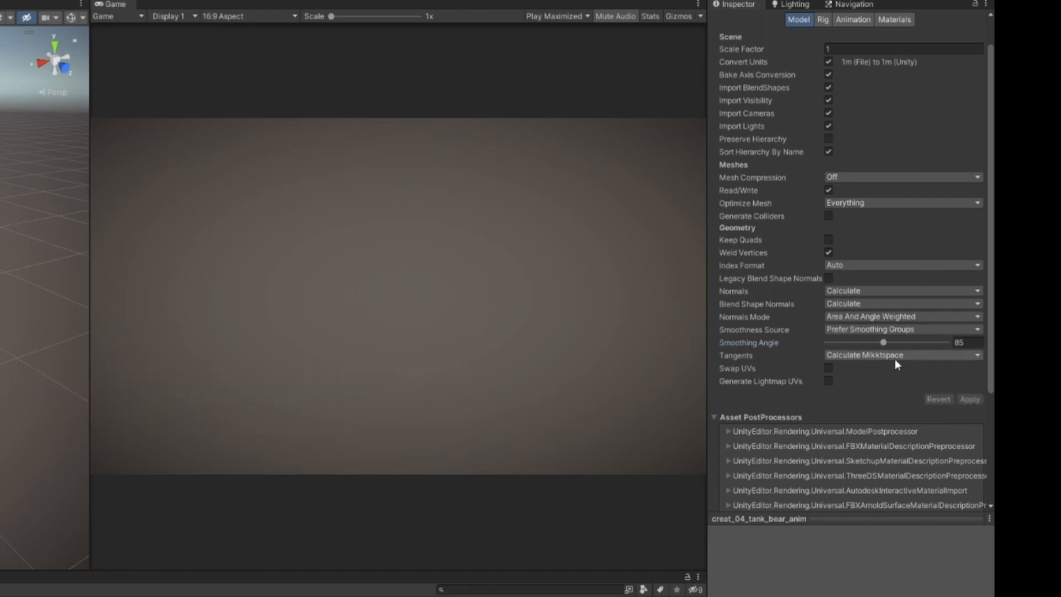
Step: Try Smoothing Angles of 58 and 88 on the bear model, applying each one
left_click_drag(883, 342, 865, 345)
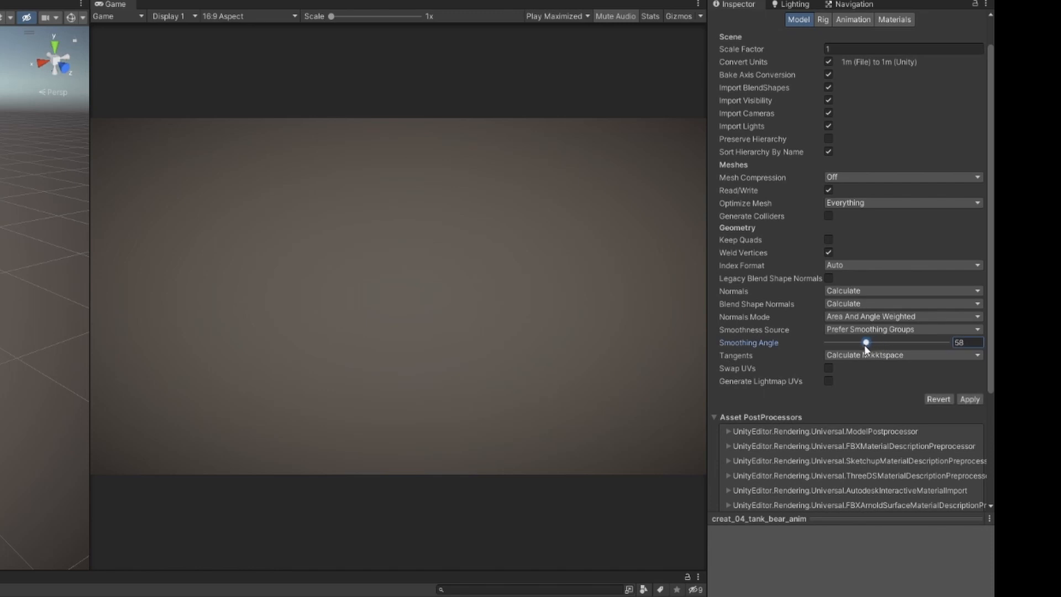
left_click(967, 398)
left_click_drag(870, 343, 886, 343)
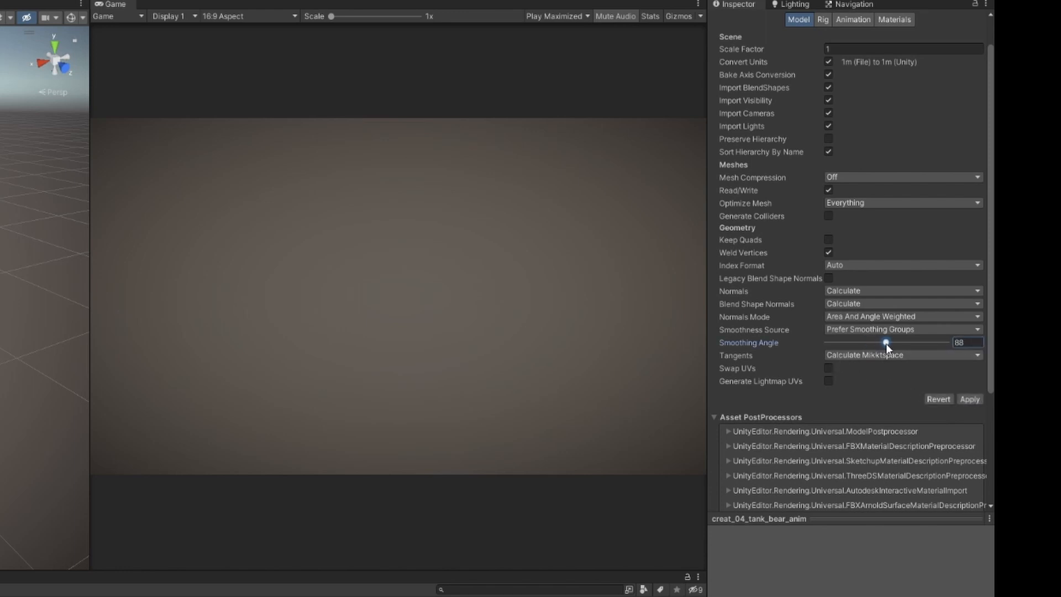
left_click(968, 399)
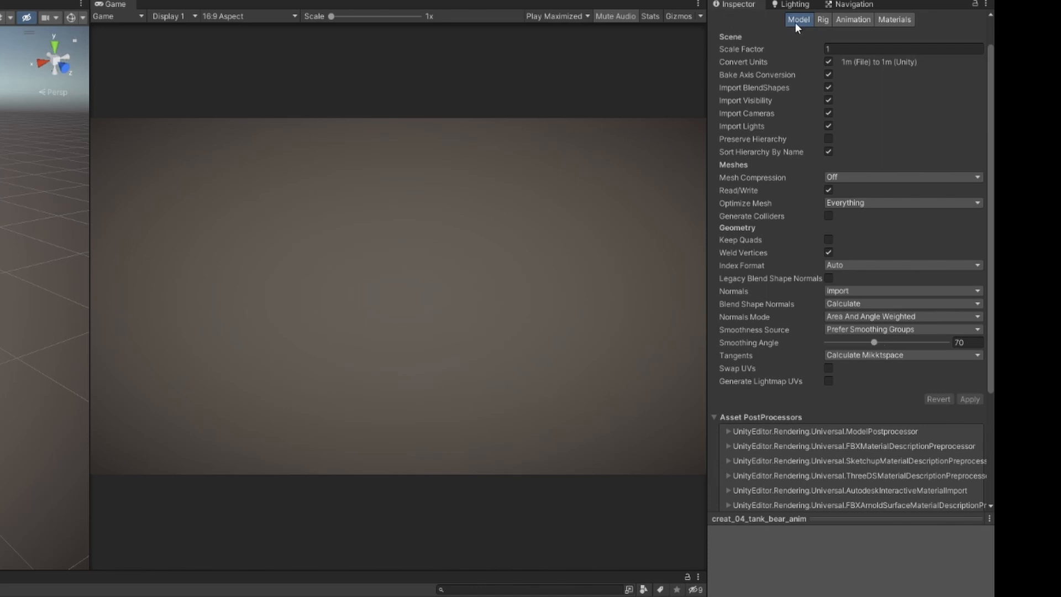
Step: Set the bear rig's Avatar Definition to Create From This Model and apply it
left_click(823, 19)
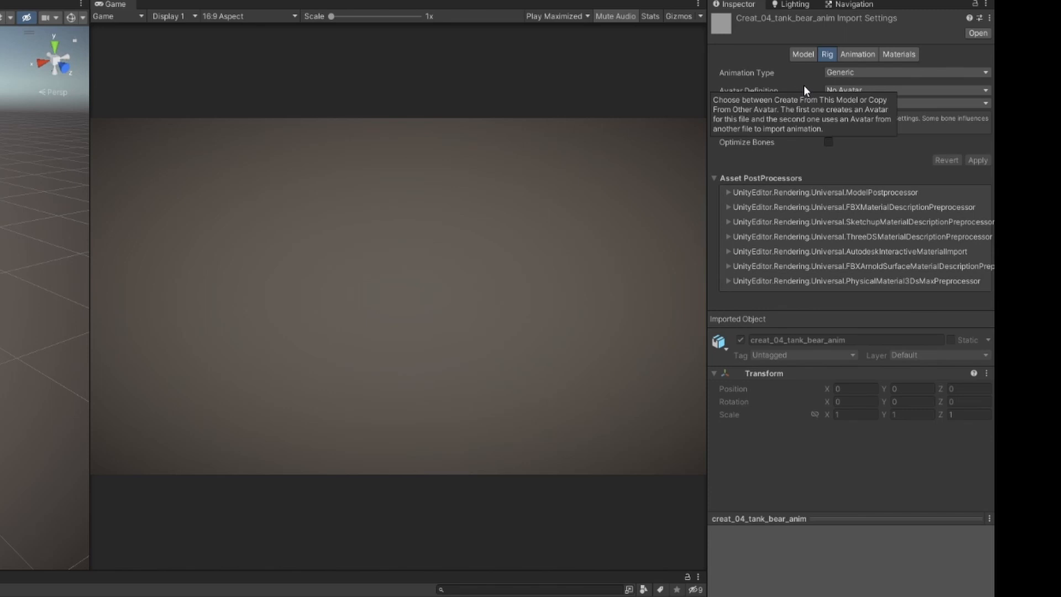
left_click(889, 89)
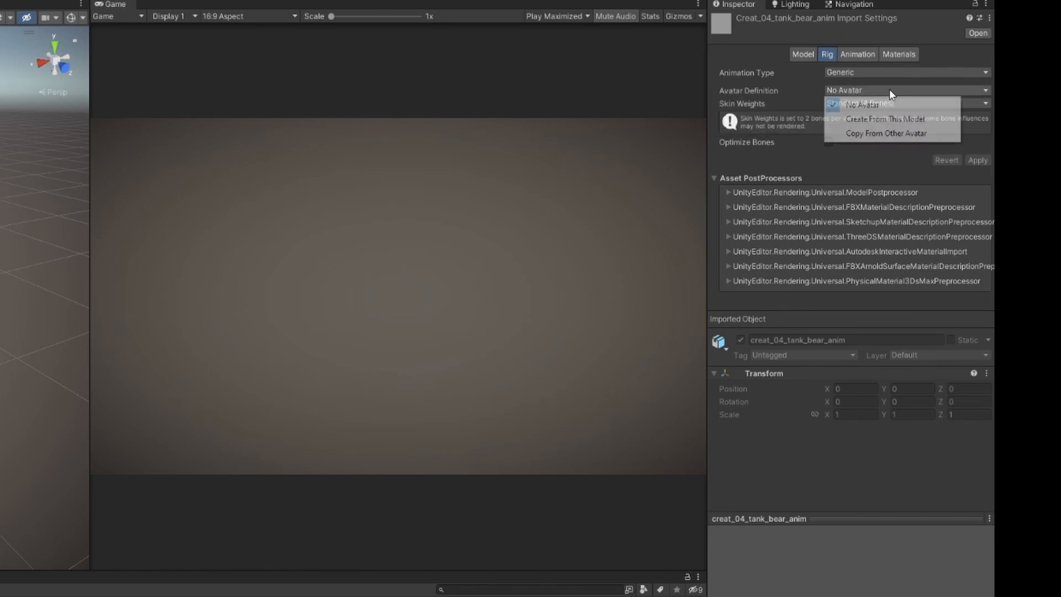
left_click(889, 120)
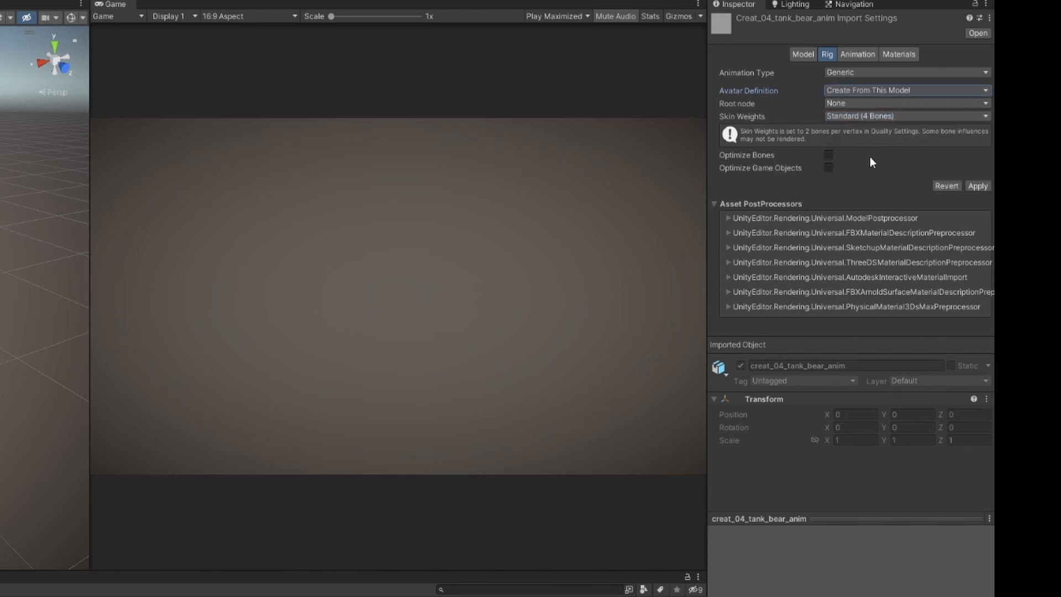
left_click(976, 185)
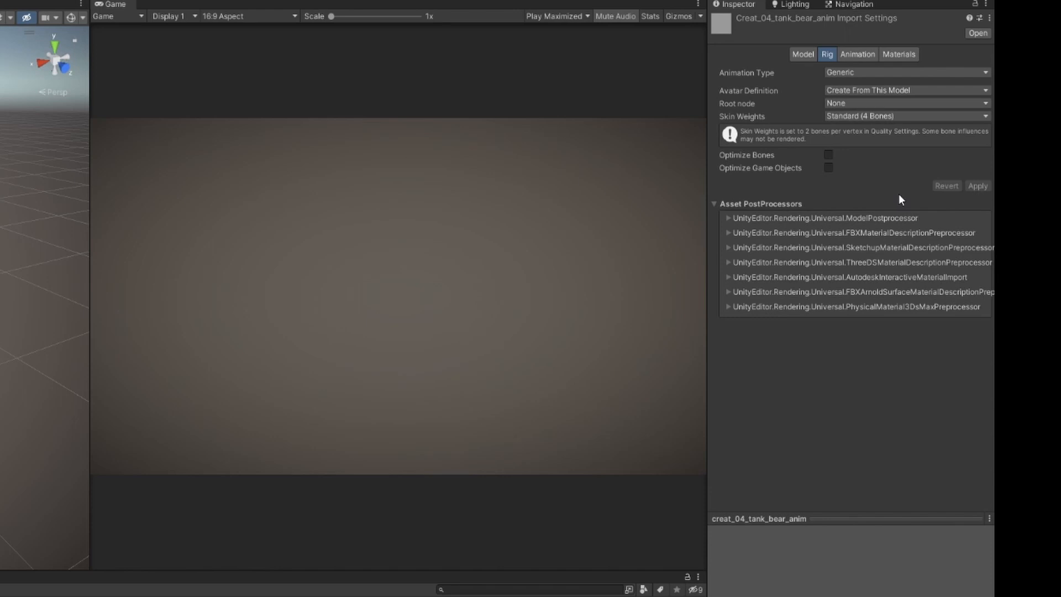
Step: Remove the rig|creat_05_bear_base clip from the bear's animation import list
left_click(857, 55)
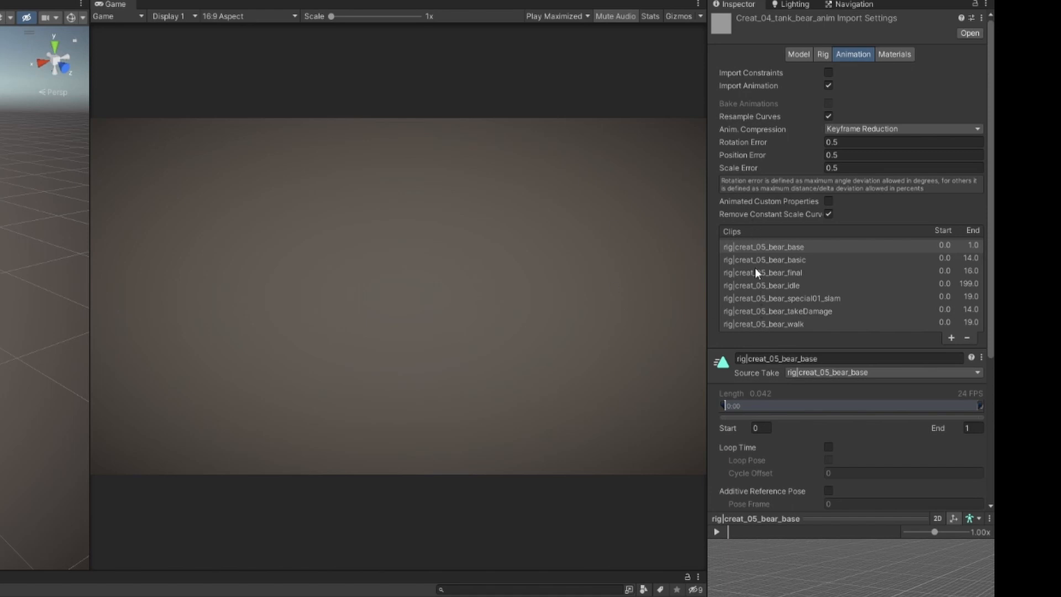
left_click(781, 256)
left_click(781, 247)
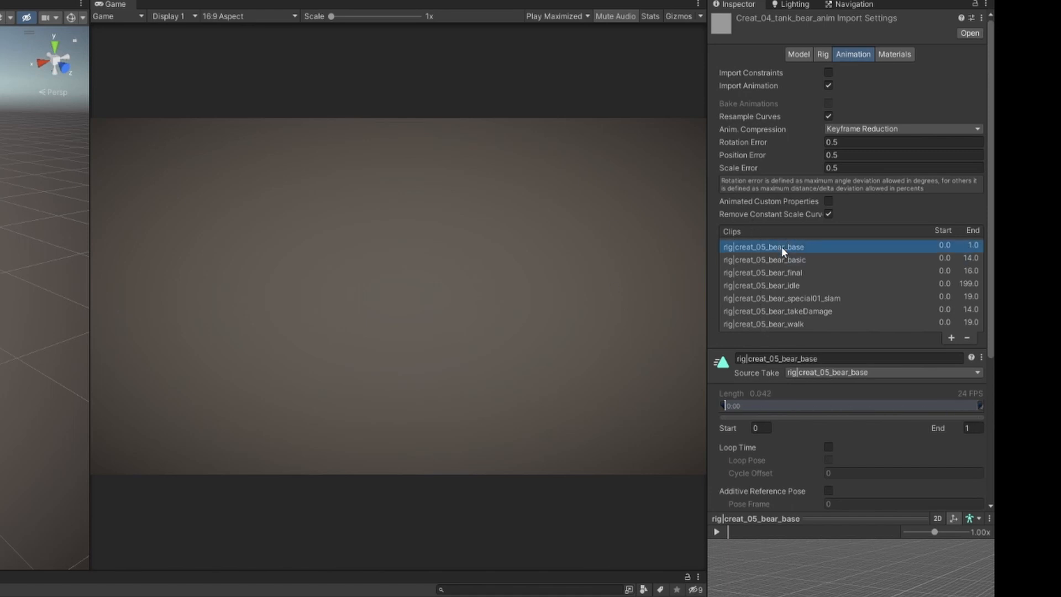
left_click(966, 339)
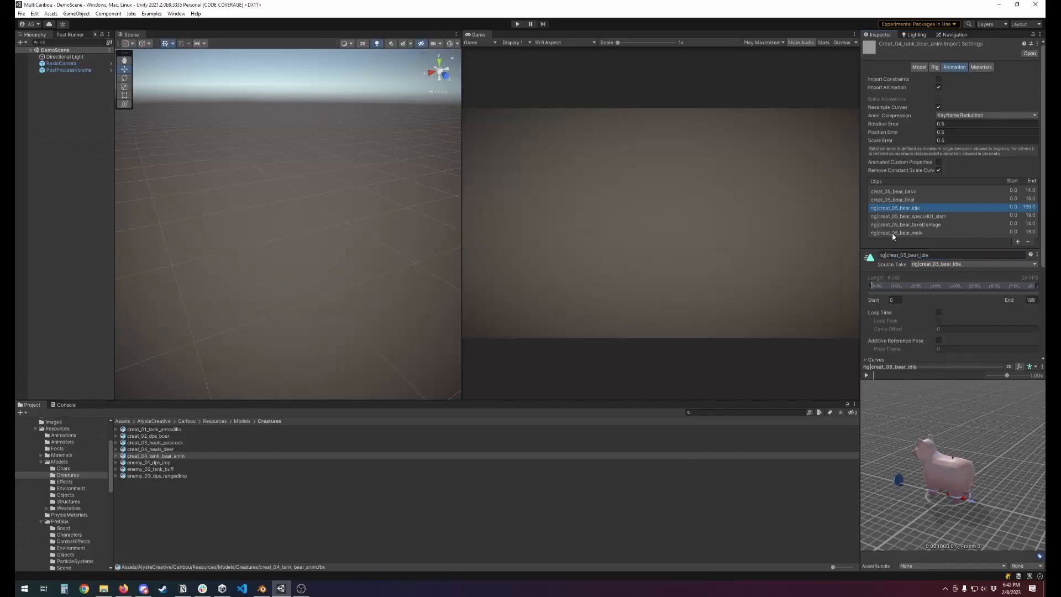
Step: Rename the idle animation clip to creat_05_bear_idle by removing its rig| prefix
left_click(935, 256)
key("Home")
key("ctrl+Right")
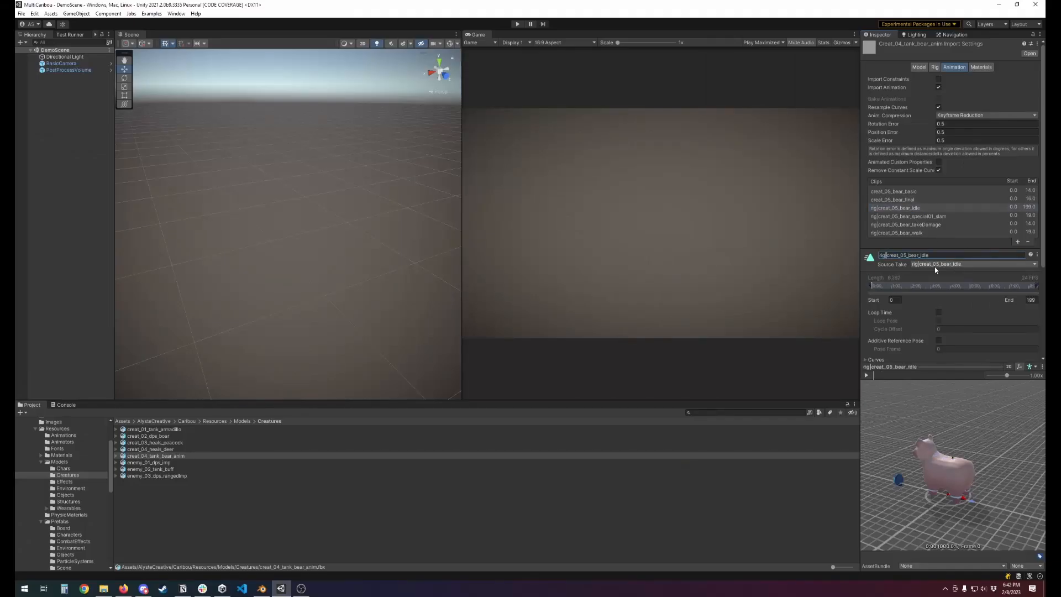
key("BackSpace")
key("BackSpace")
key("BackSpace")
key("BackSpace")
key("Return")
Step: Rename the special slam animation clip to creat_05_bear_special01_slam
left_click(923, 216)
left_click(922, 256)
key("Home")
key("ctrl+Right")
key("BackSpace")
key("BackSpace")
key("BackSpace")
key("BackSpace")
key("Return")
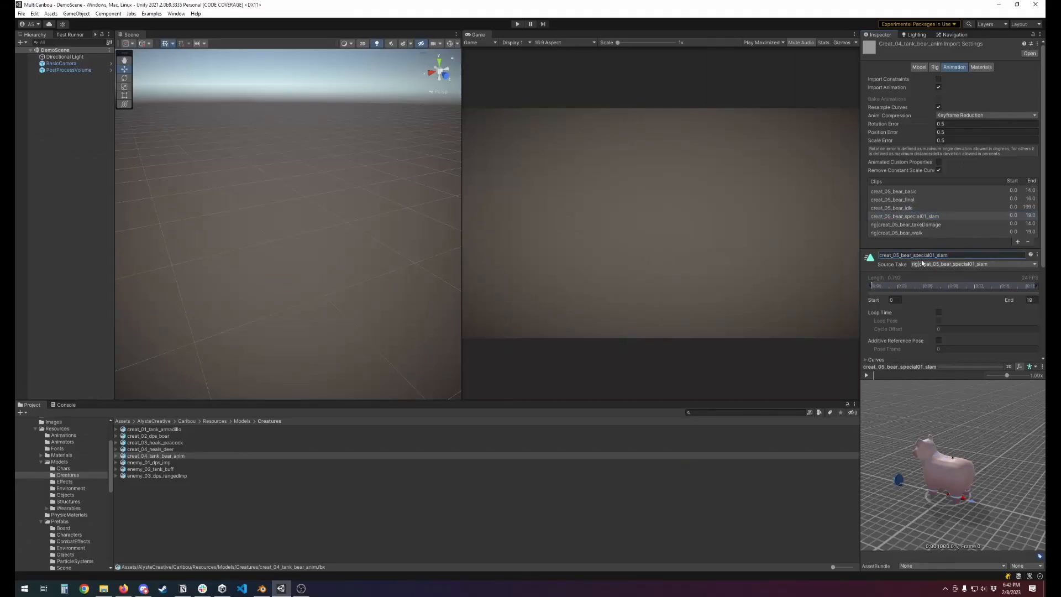
Step: Rename the take-damage animation clip to creat_05_bear_takeDamage
left_click(934, 224)
left_click(945, 256)
key("Home")
key("ctrl+Right")
key("BackSpace")
key("BackSpace")
key("BackSpace")
key("BackSpace")
key("Return")
Step: Rename the walk animation clip to creat_05_bear_walk by removing its rig| prefix
left_click(934, 233)
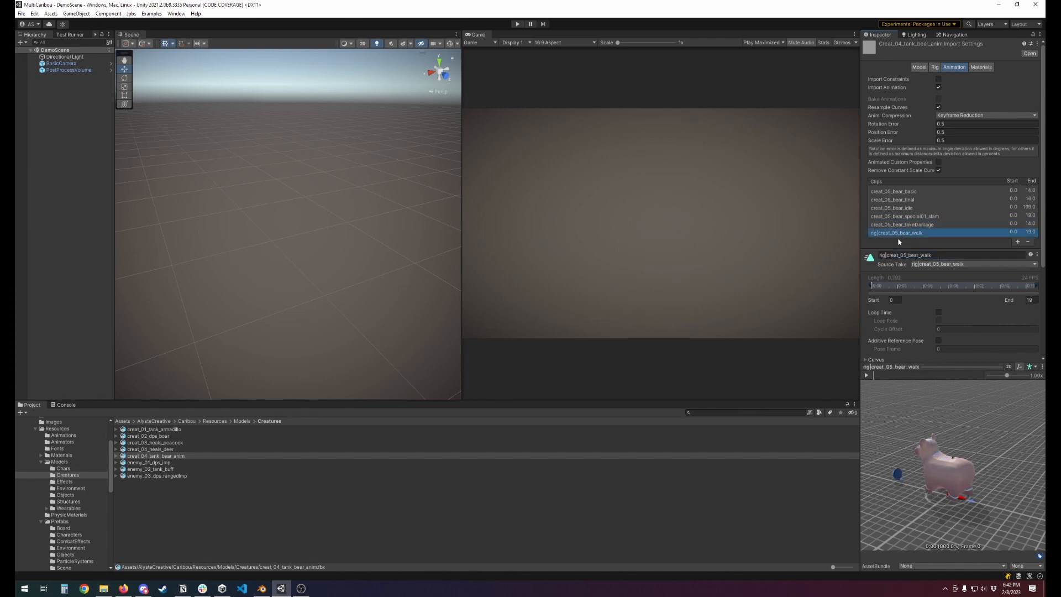
left_click(940, 256)
key("Home")
key("ctrl+Right")
key("BackSpace")
key("BackSpace")
key("BackSpace")
key("BackSpace")
key("Return")
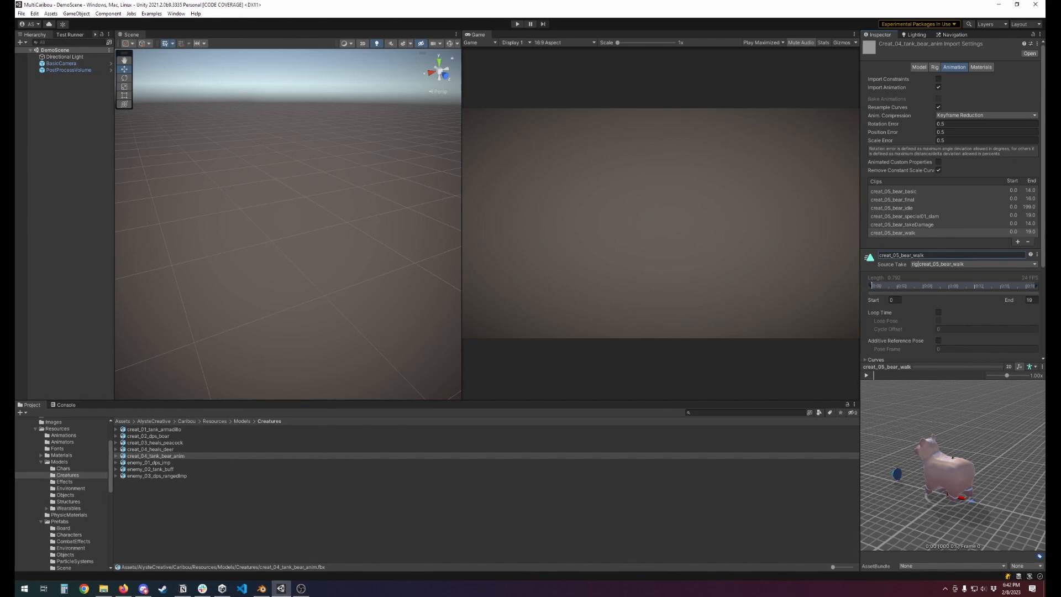
key("alt+Tab")
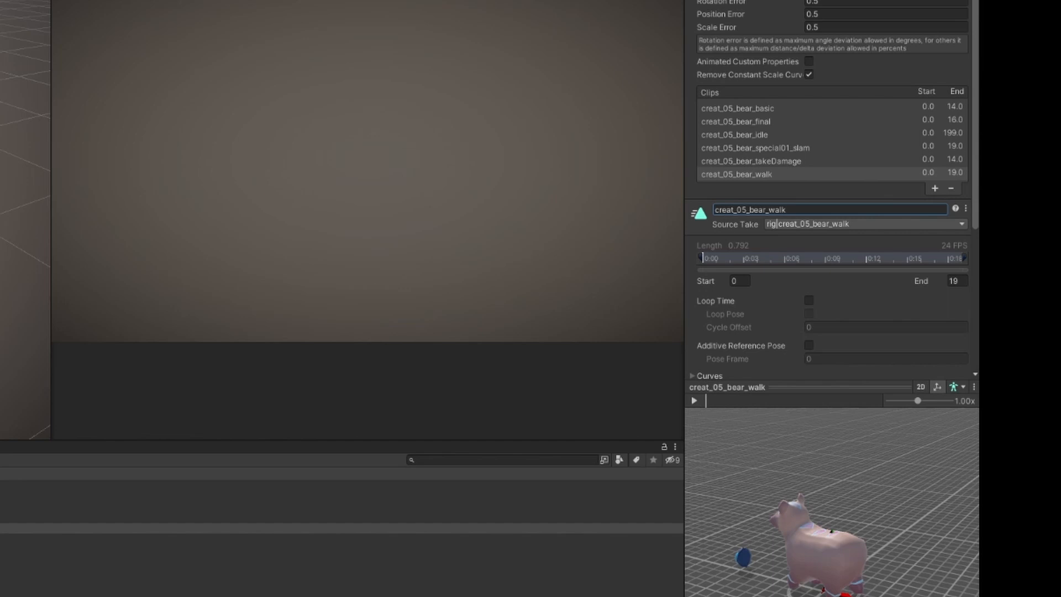
Step: Enable Loop Time for the creat_05_bear_idle and creat_05_bear_walk clips
left_click(751, 112)
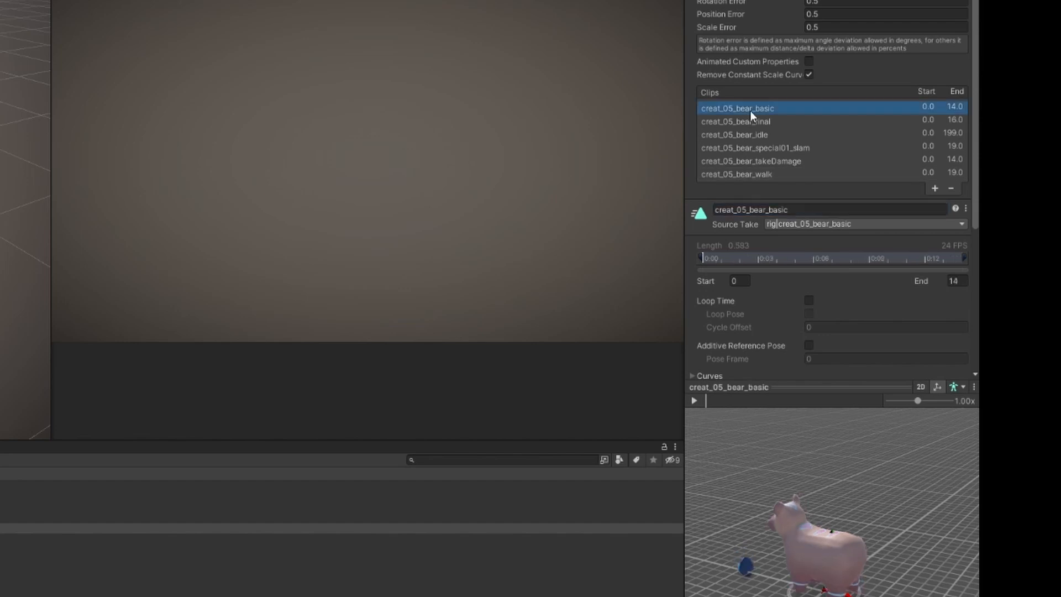
left_click(751, 121)
left_click(751, 136)
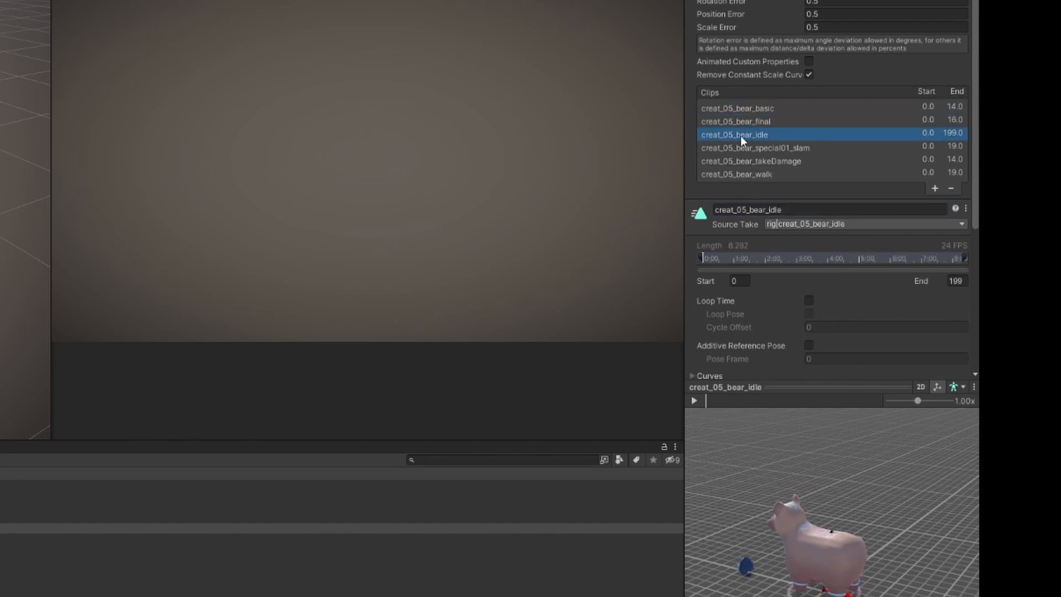
left_click(807, 302)
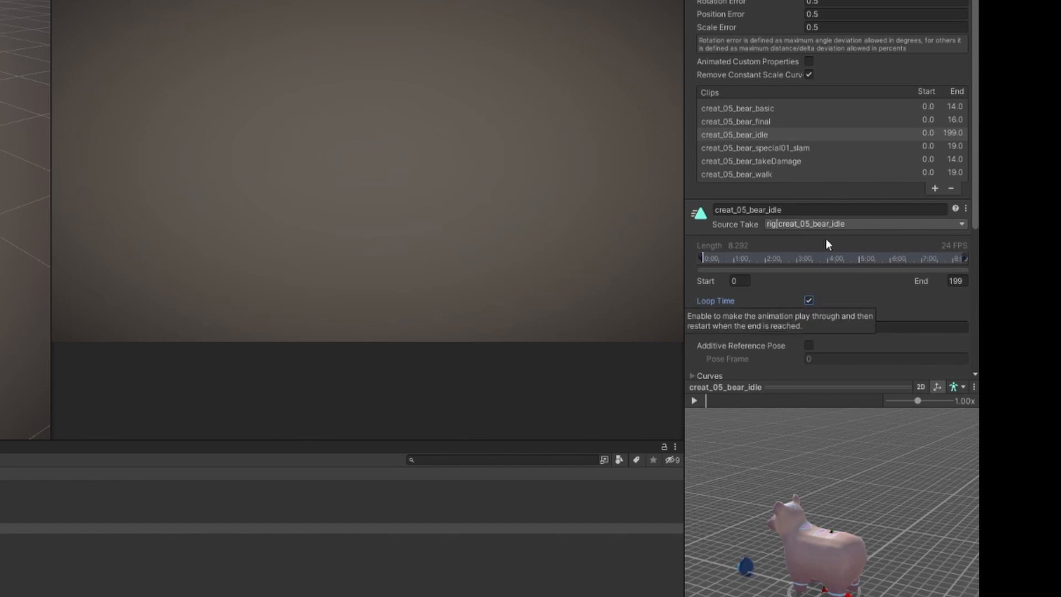
scroll(779, 118, "down", 2)
left_click(757, 140)
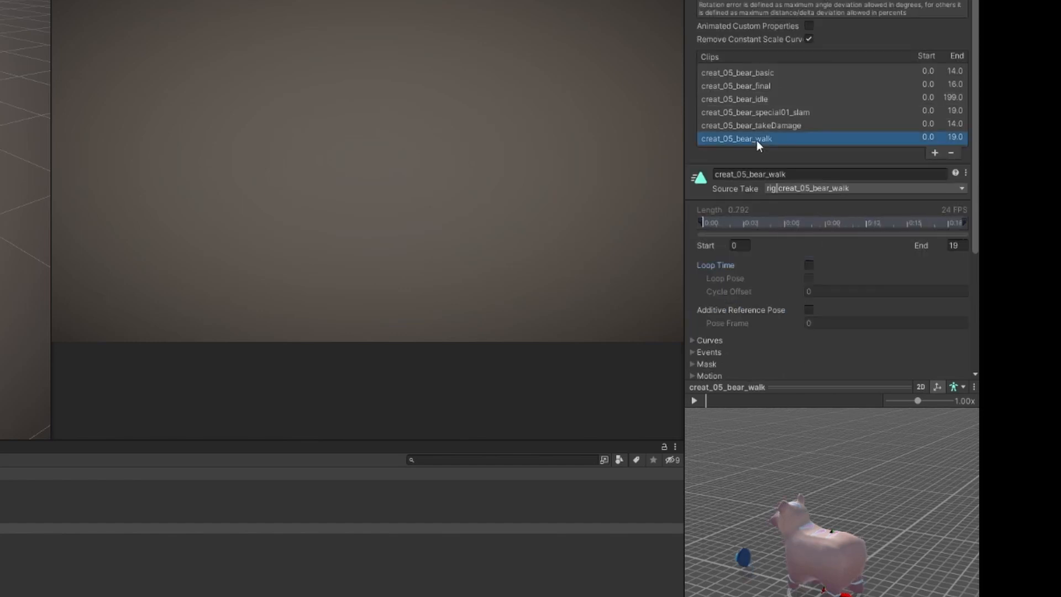
left_click(809, 265)
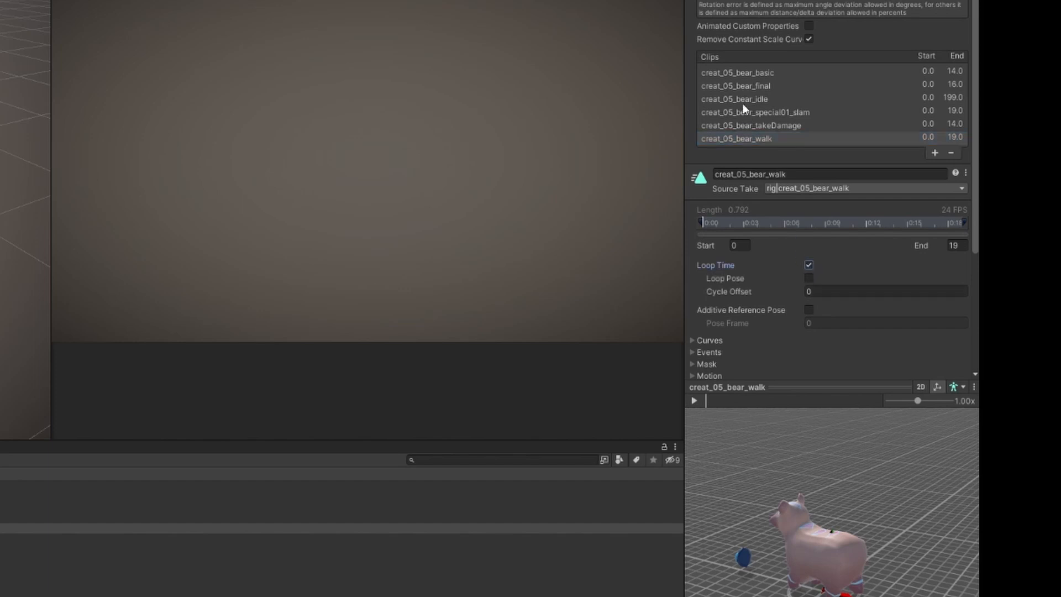
Step: Preview the playback of each bear animation clip: basic, final, idle, special01_slam, takeDamage and walk
left_click(739, 74)
left_click(696, 403)
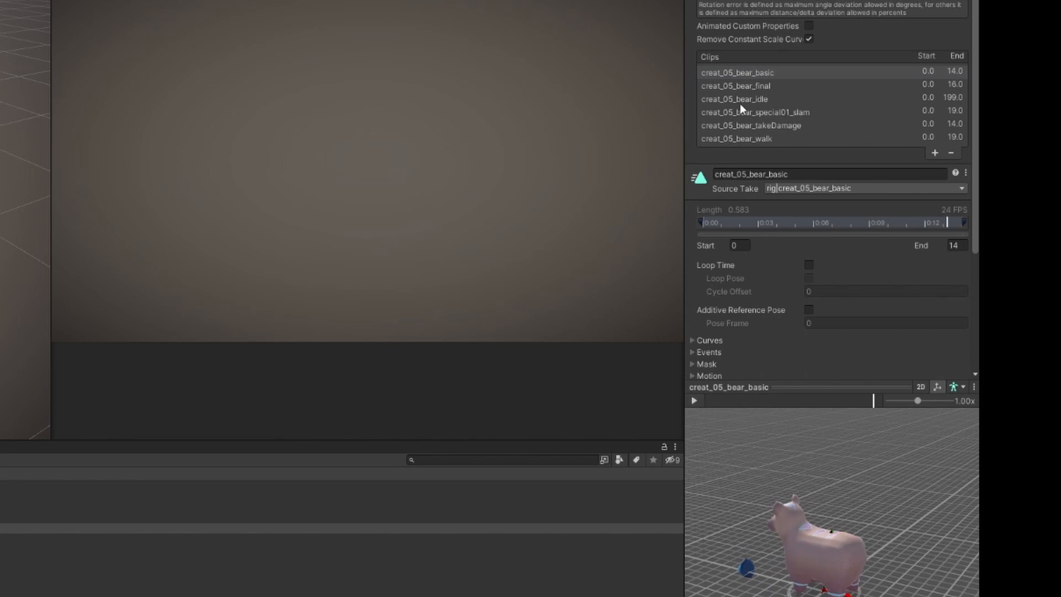
left_click(746, 86)
left_click(694, 401)
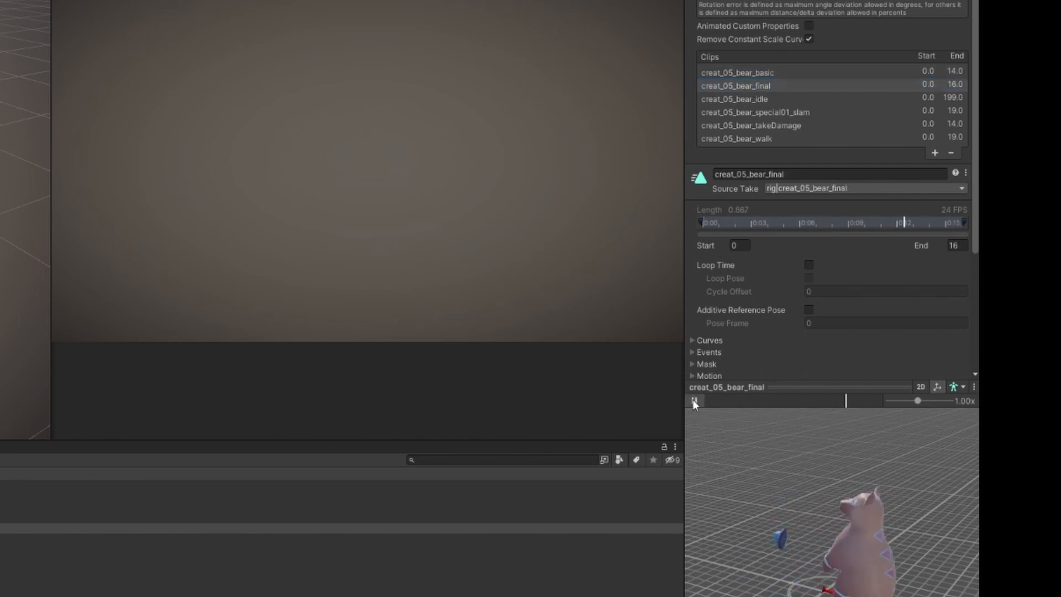
left_click(757, 99)
left_click(693, 400)
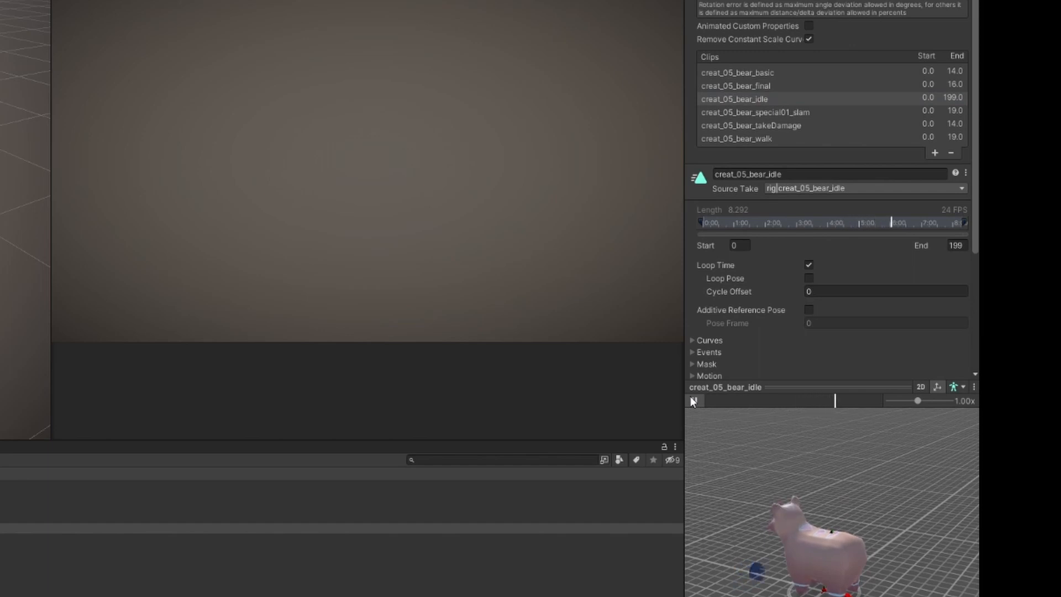
left_click(779, 113)
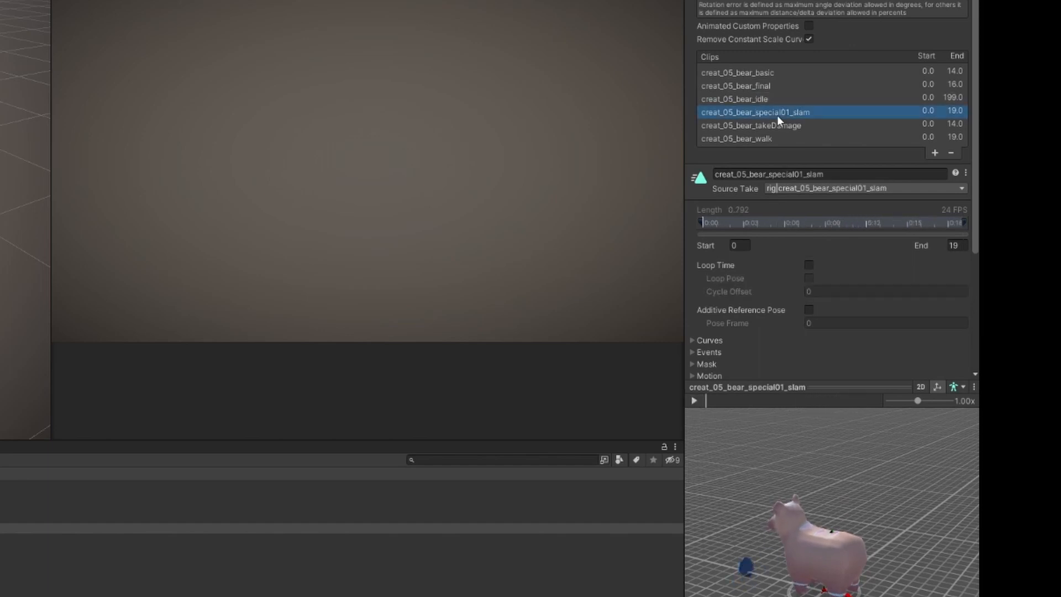
left_click(698, 402)
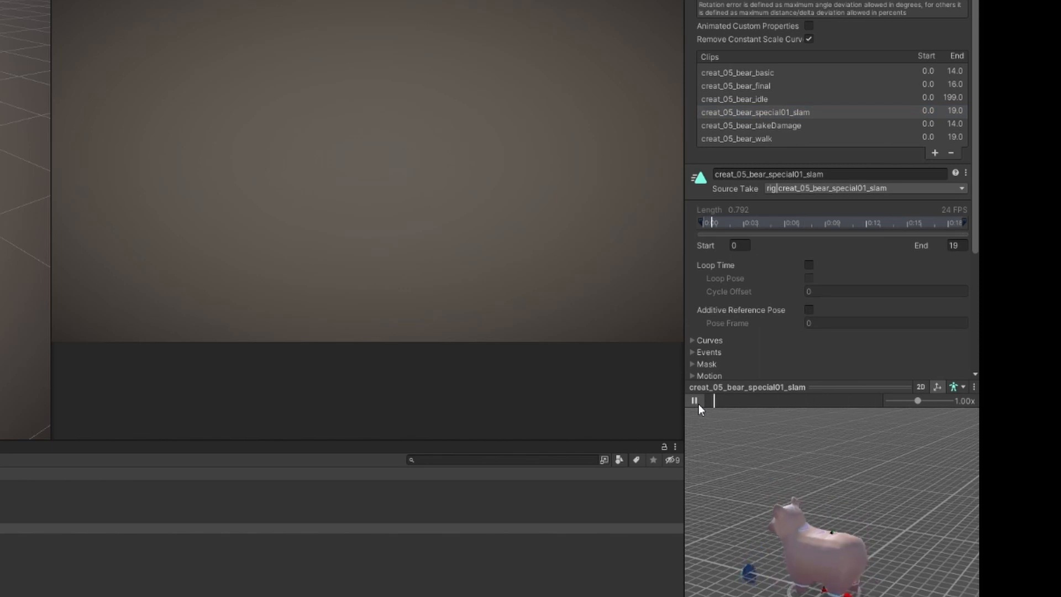
left_click(772, 126)
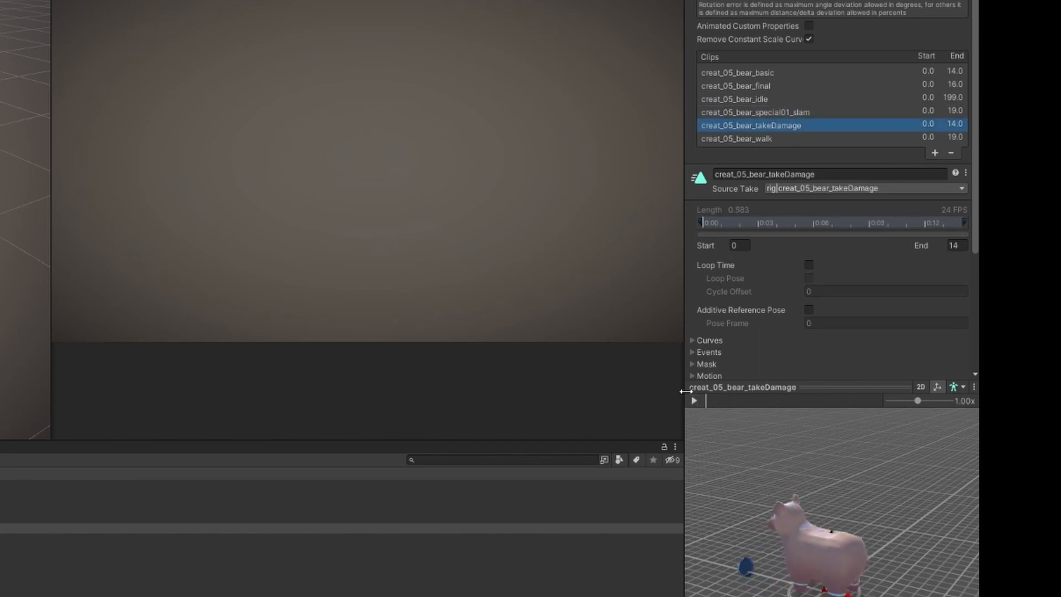
left_click(694, 405)
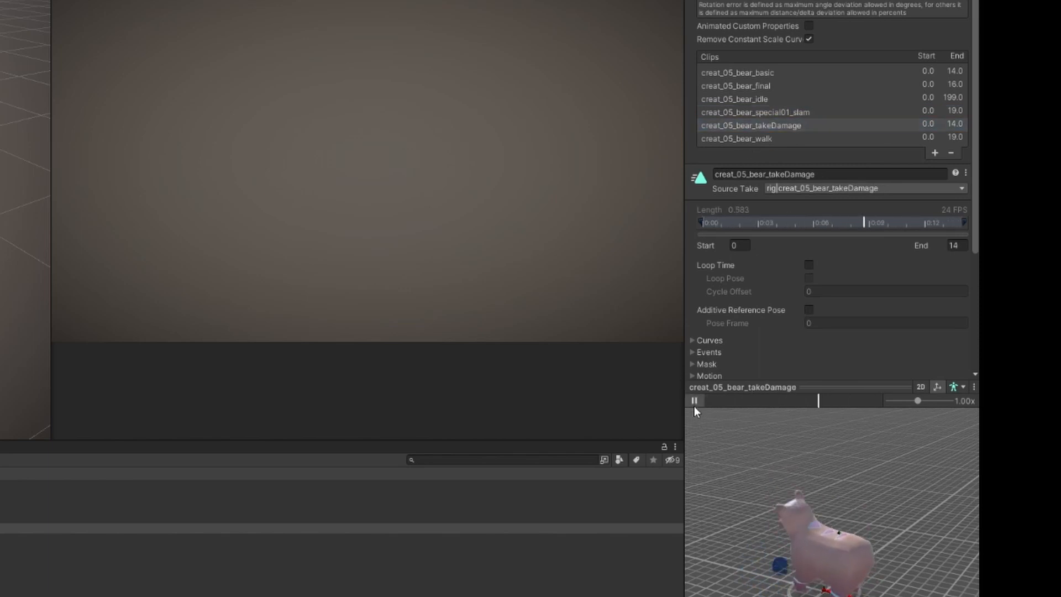
left_click(771, 139)
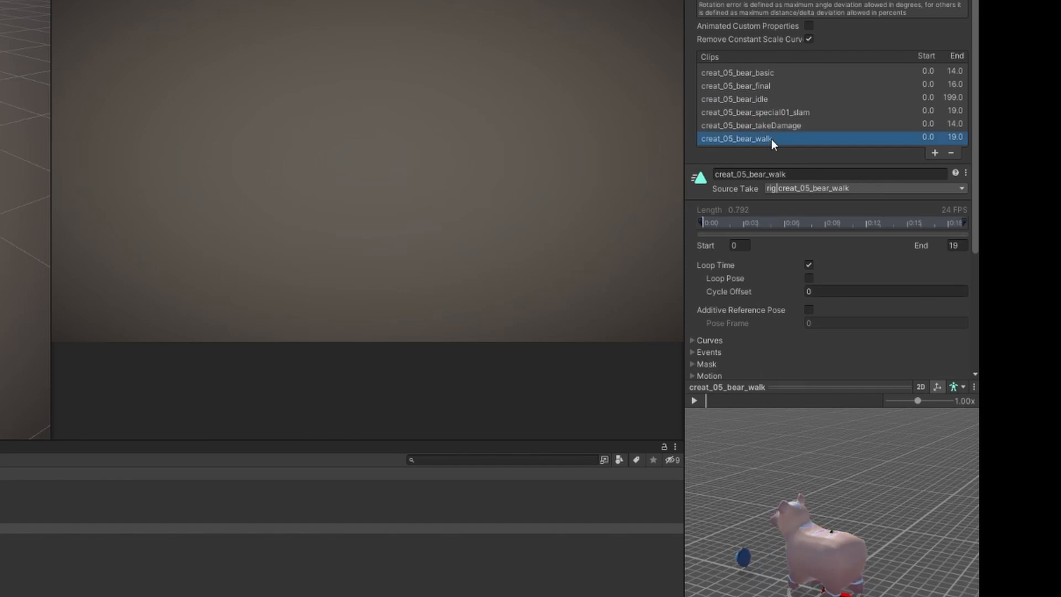
left_click(699, 401)
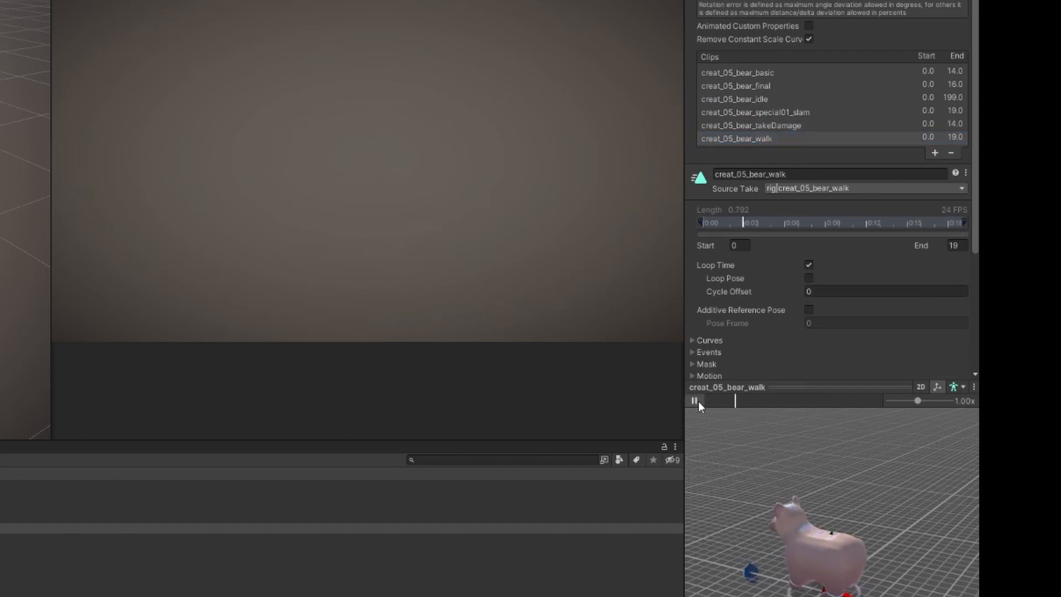
left_click_drag(790, 548, 822, 470)
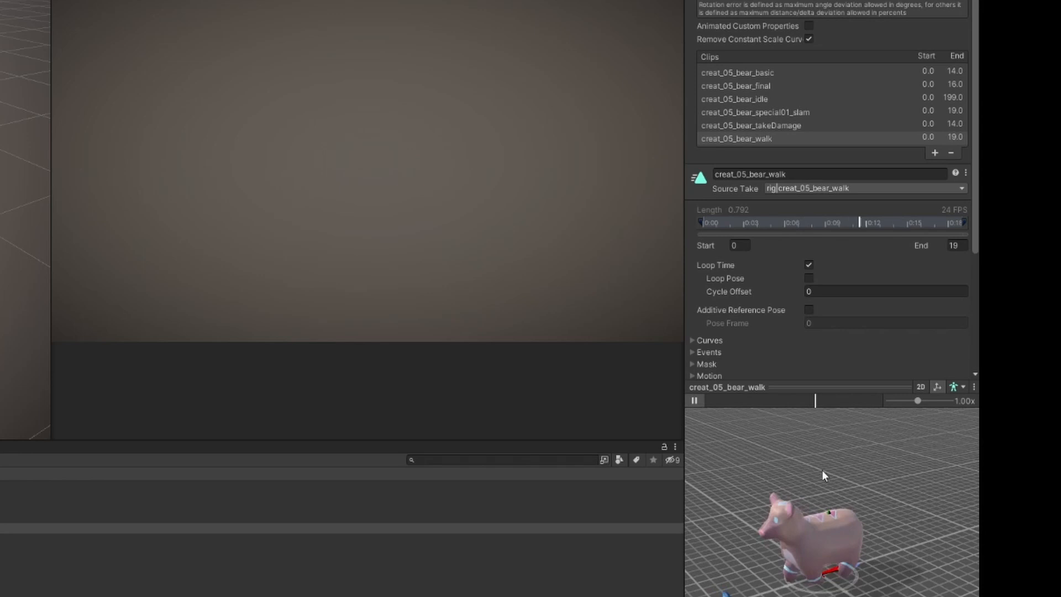
left_click(695, 400)
left_click(751, 138)
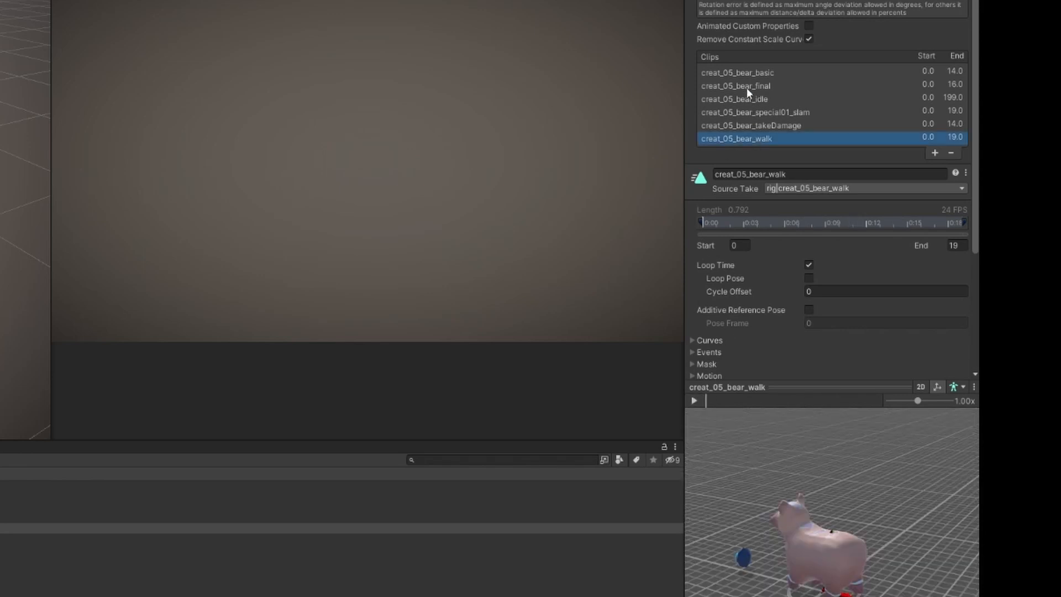
left_click(750, 100)
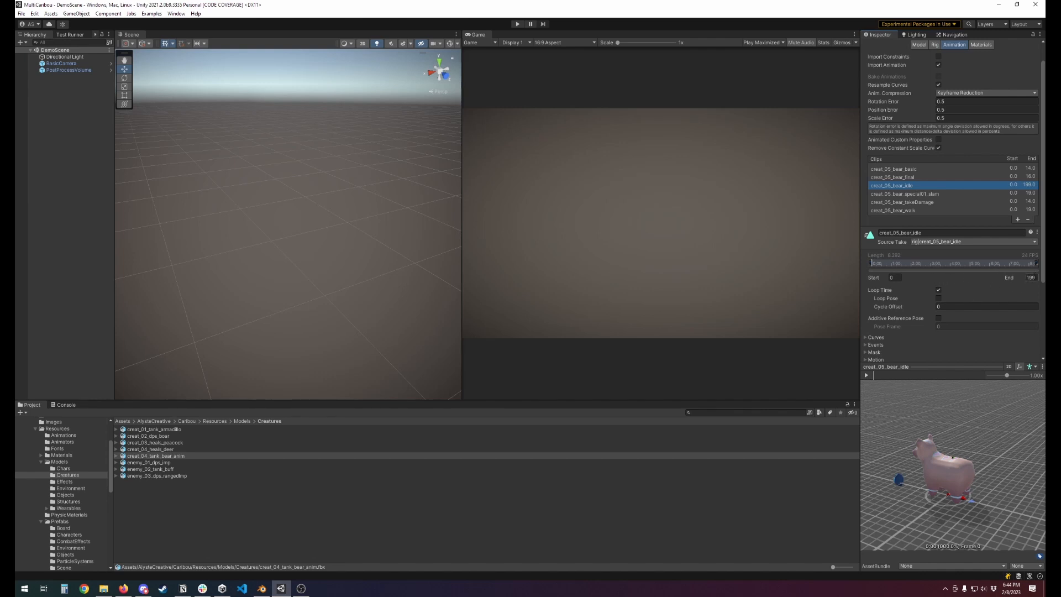
Step: Remap the bear model's material to the third CreatureMaterial listed and apply the import settings
scroll(977, 69, "up", 2)
left_click(982, 67)
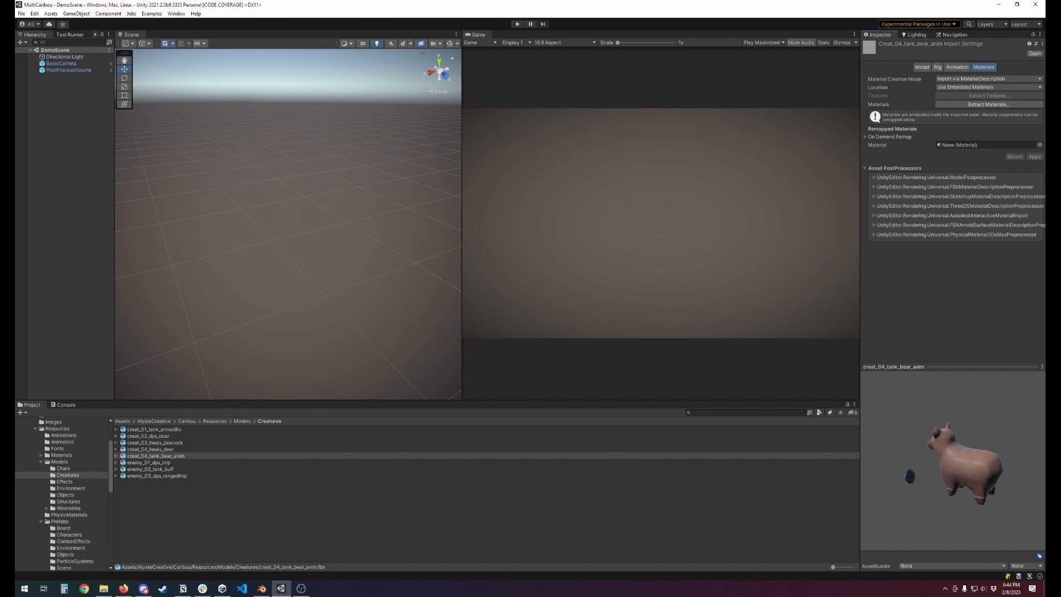
left_click_drag(905, 436, 1012, 442)
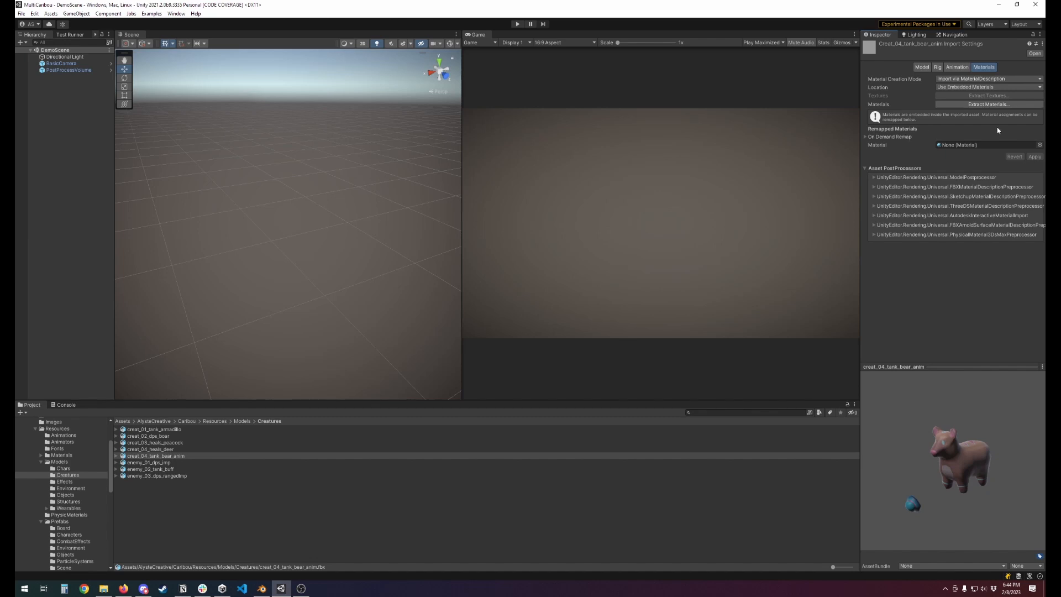
left_click(1039, 145)
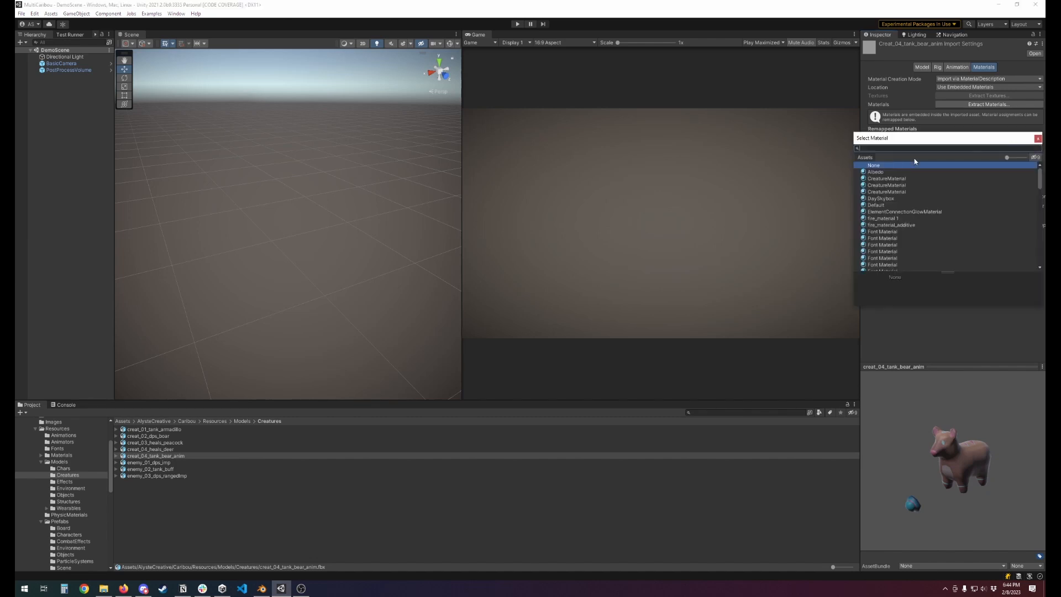
left_click(893, 179)
left_click(892, 187)
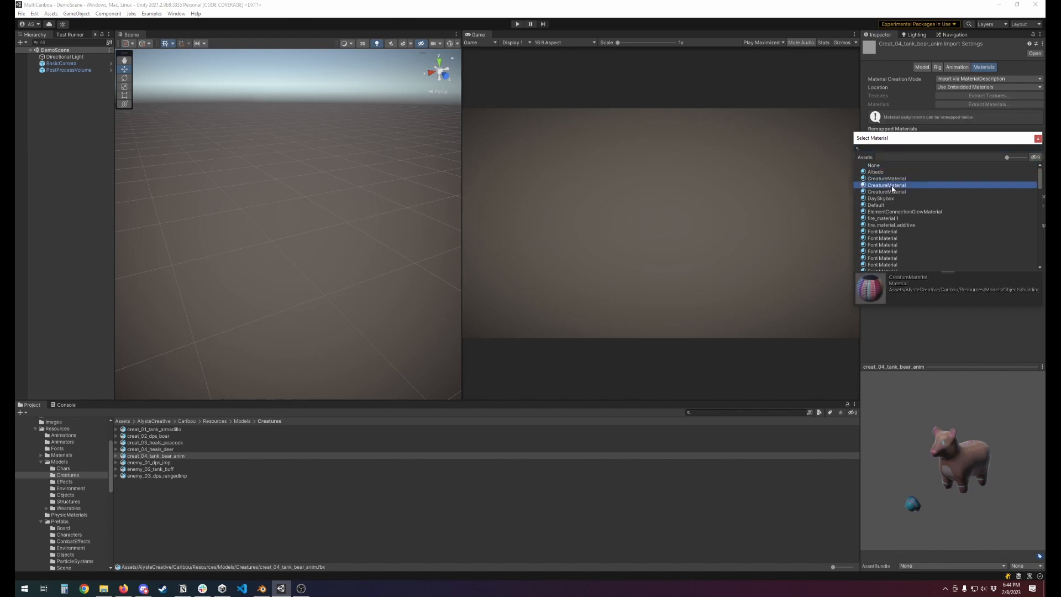
left_click(890, 193)
double_click(891, 193)
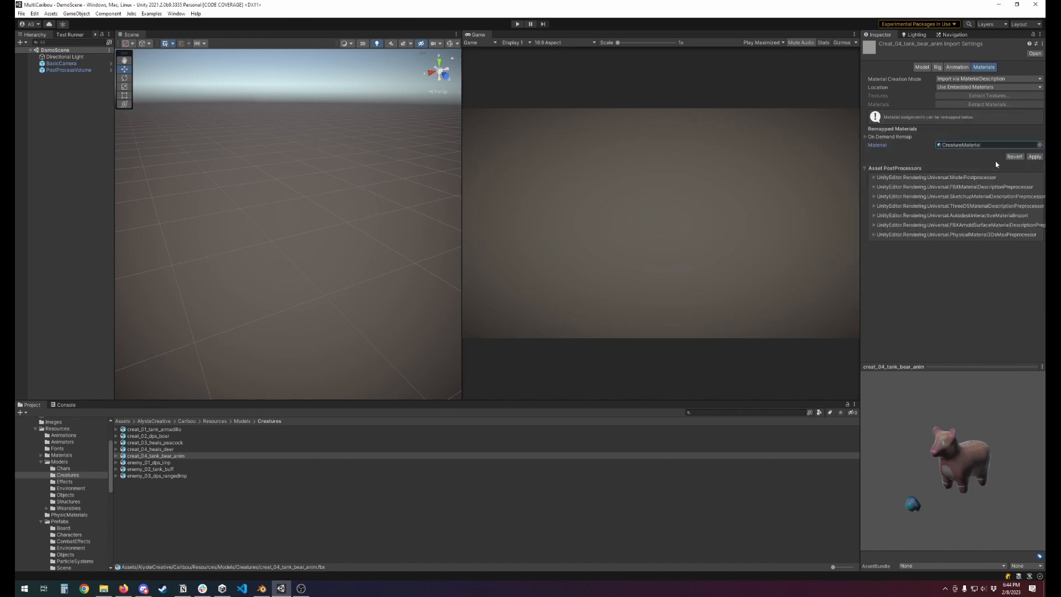
left_click(1035, 157)
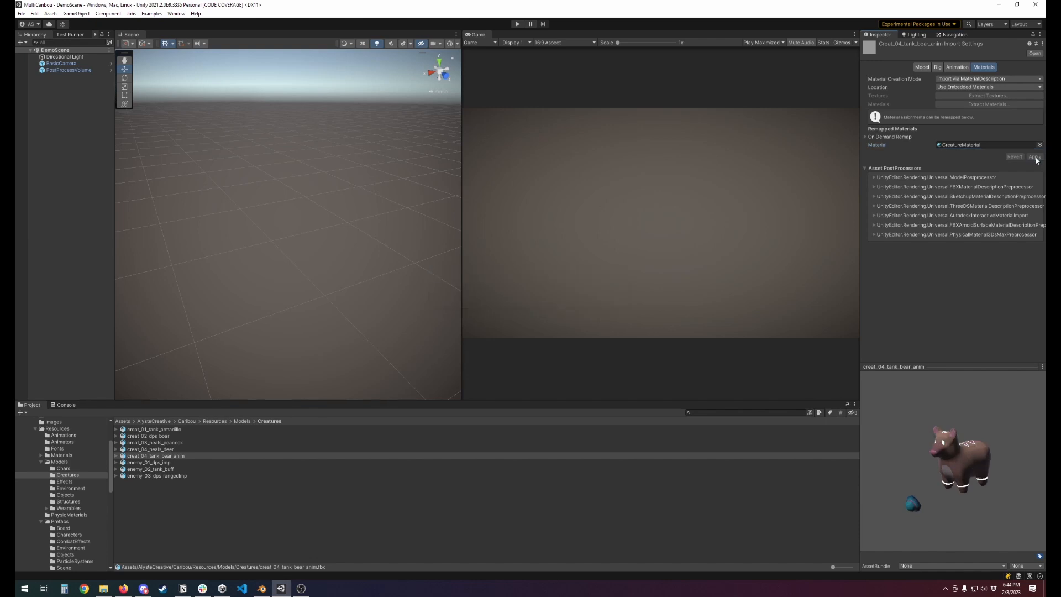
mouse_move(932, 446)
left_mouse_down()
mouse_move(1000, 473)
mouse_move(910, 442)
mouse_move(916, 508)
mouse_move(965, 457)
mouse_move(901, 442)
mouse_move(934, 448)
left_mouse_up()
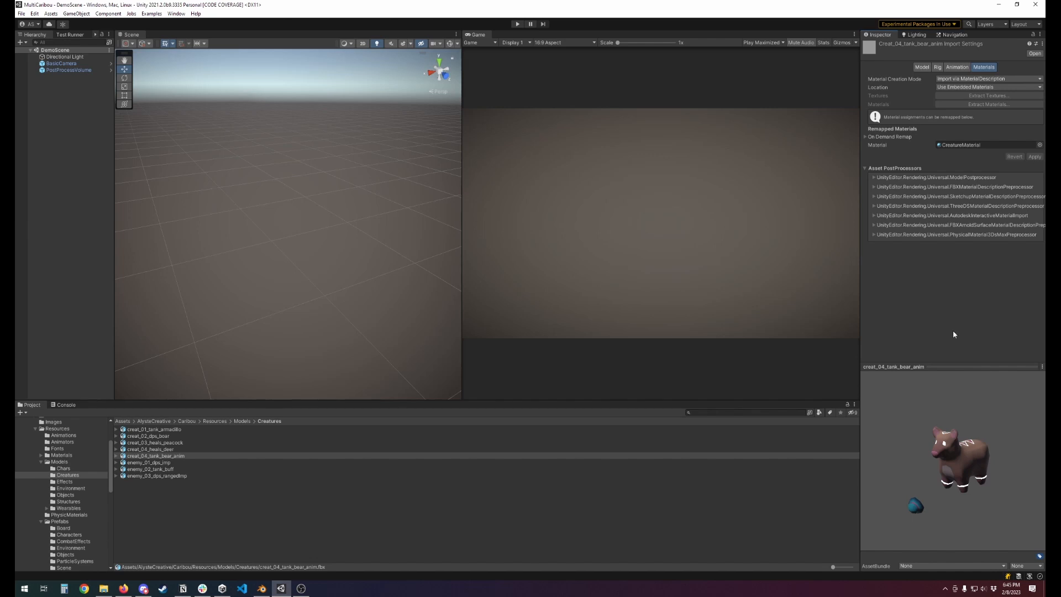
Step: Add creat_04_tank_bear_anim to the DemoScene and rotate it around the Y axis to about -174 degrees
left_click_drag(173, 458, 88, 248)
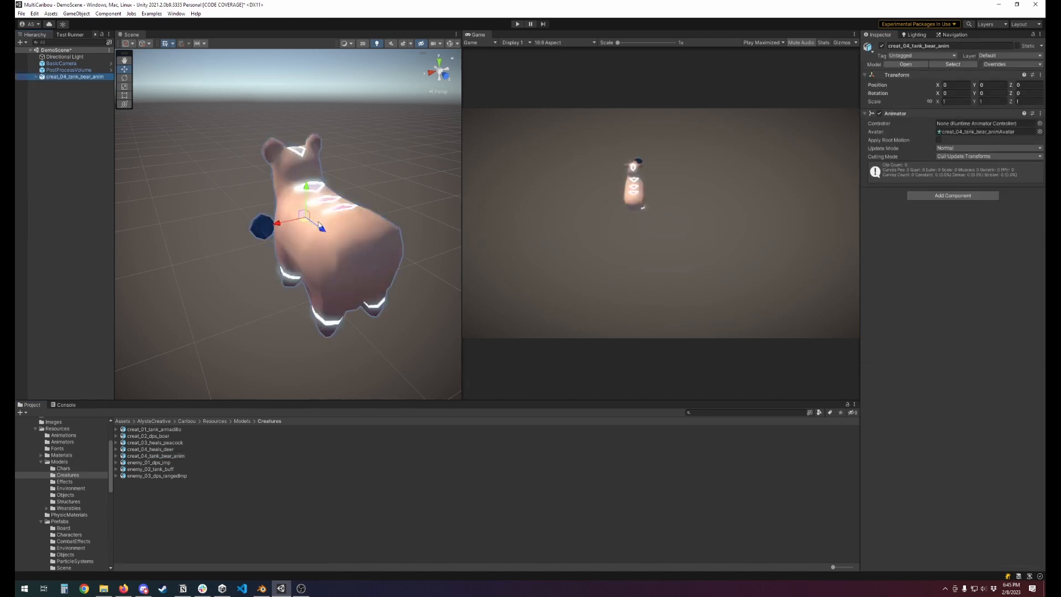
key("e")
left_click_drag(302, 235, 480, 230)
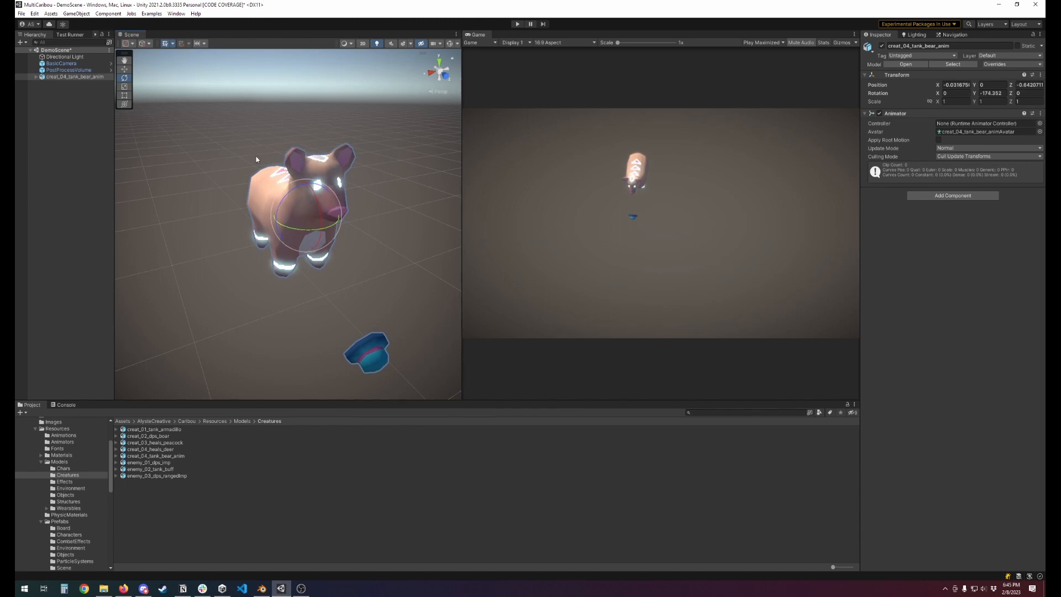
Step: Select BasicCamera with the Move tool active and open its X rotation for editing
double_click(61, 63)
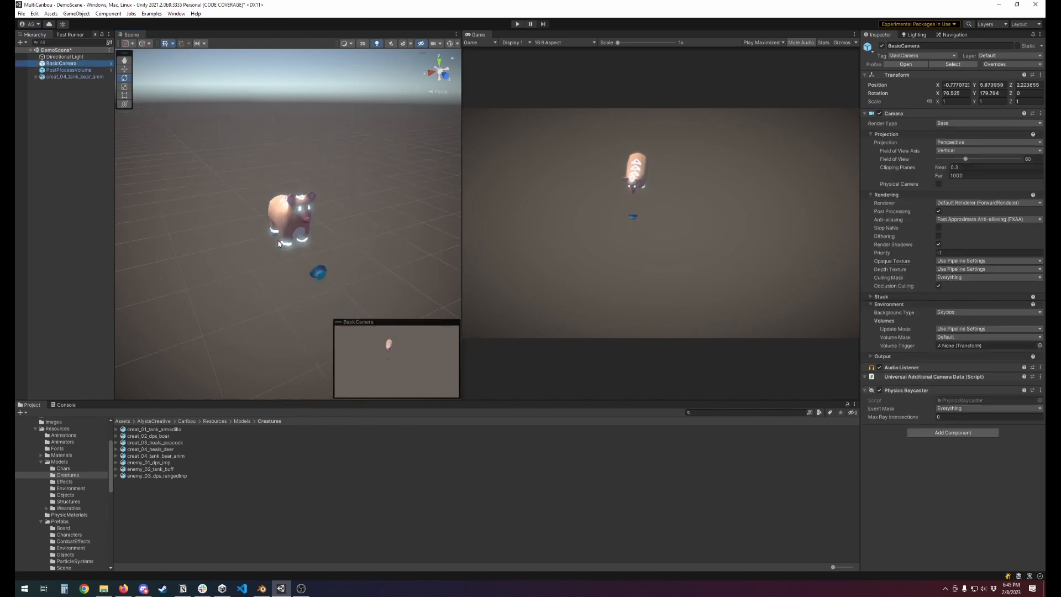
key("w")
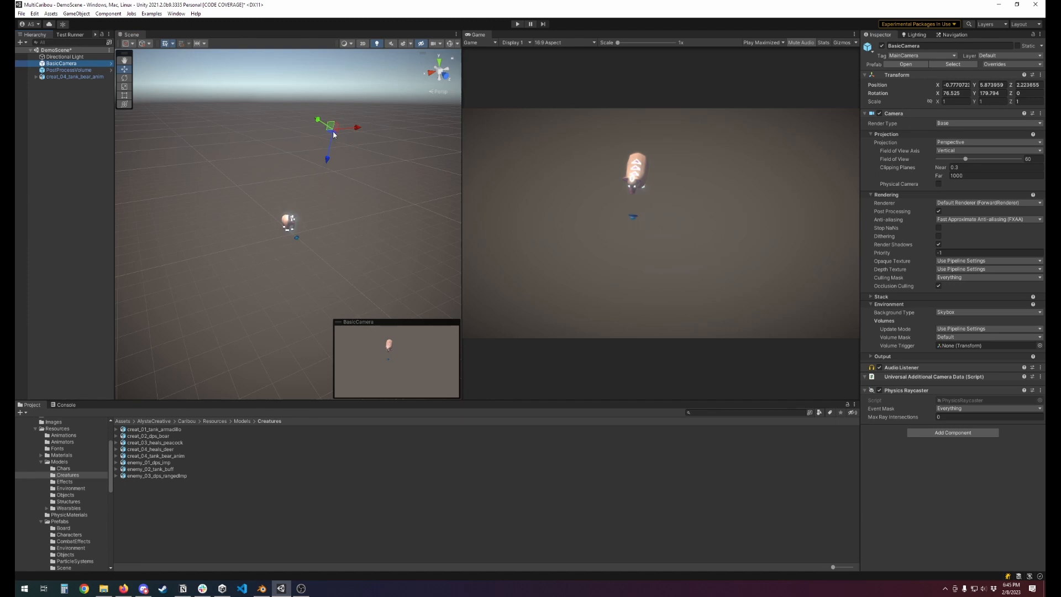
left_click(952, 93)
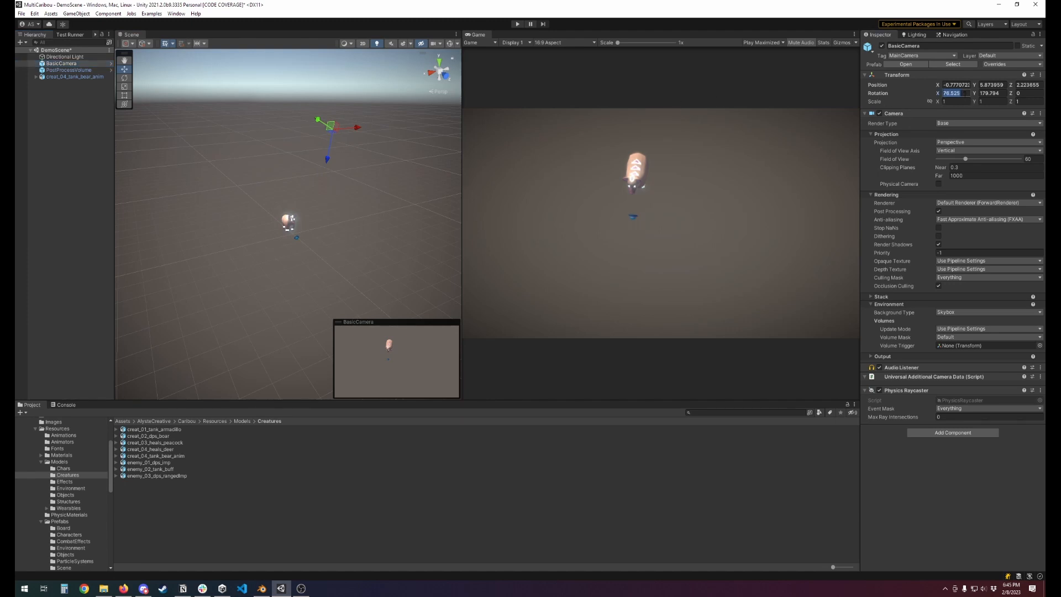
Step: Set the X and Z position of creat_04_tank_bear_anim in the scene to 0
left_click(83, 77)
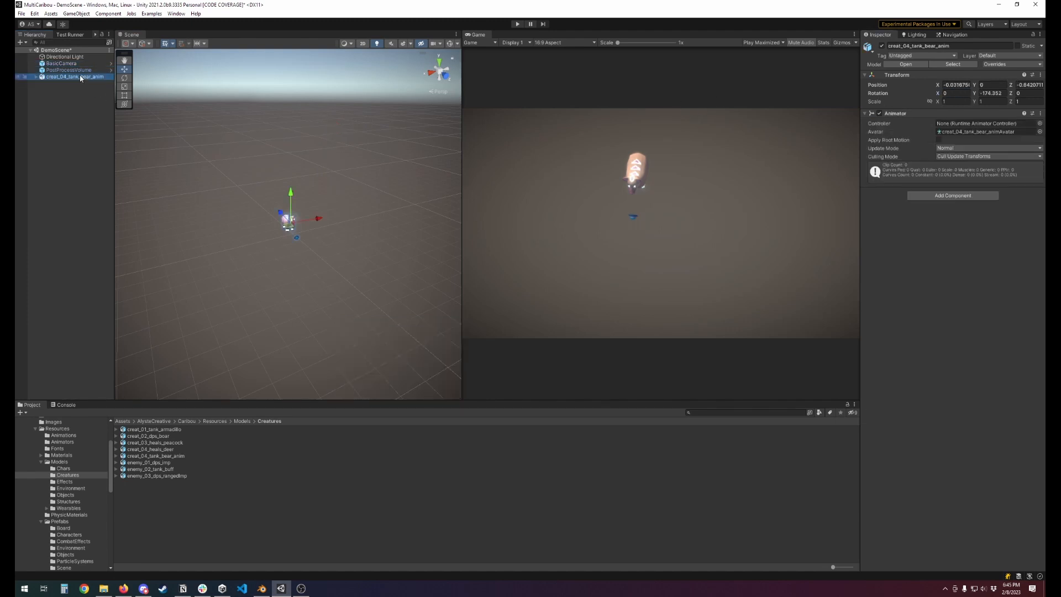
left_click(956, 85)
type("0")
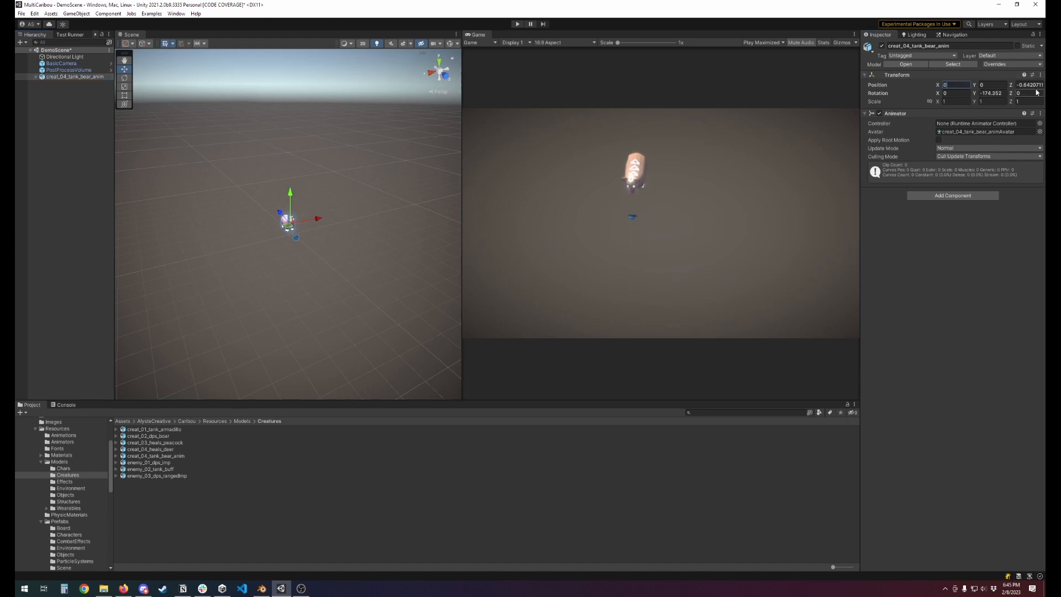
key("Tab")
key("Tab")
type("0")
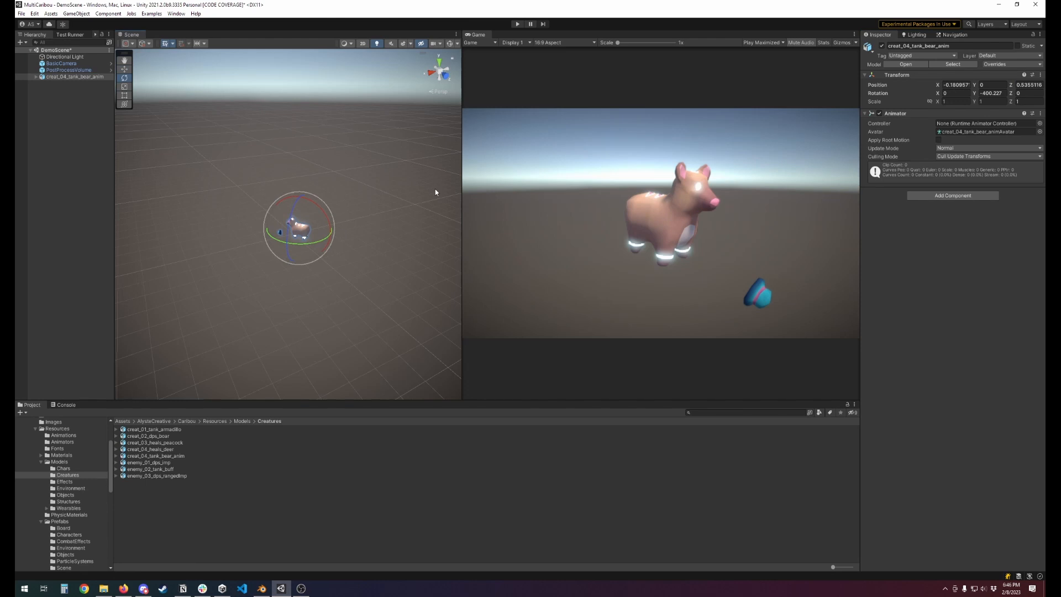
Step: Expand the bear's rig hierarchy from root through DEF-spine.011 and select the Cube hat object beneath it
left_click(37, 77)
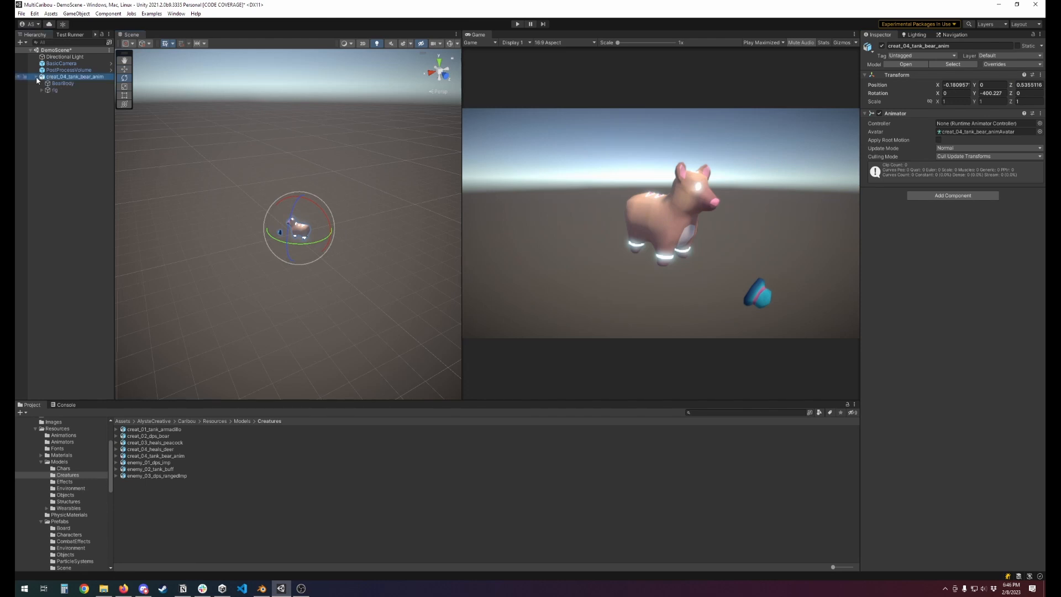
left_click(43, 91)
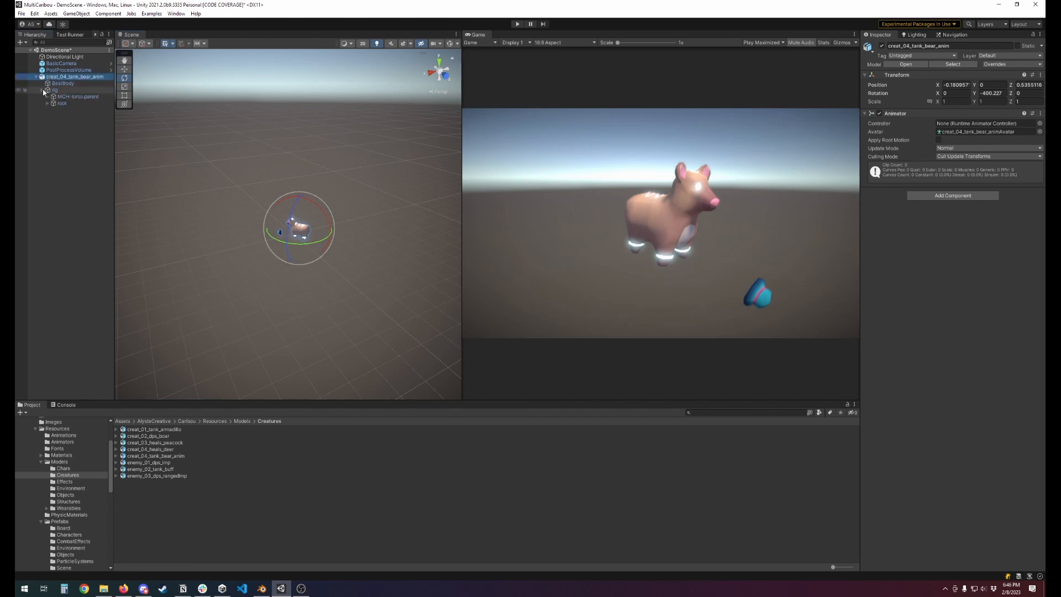
left_click(47, 103)
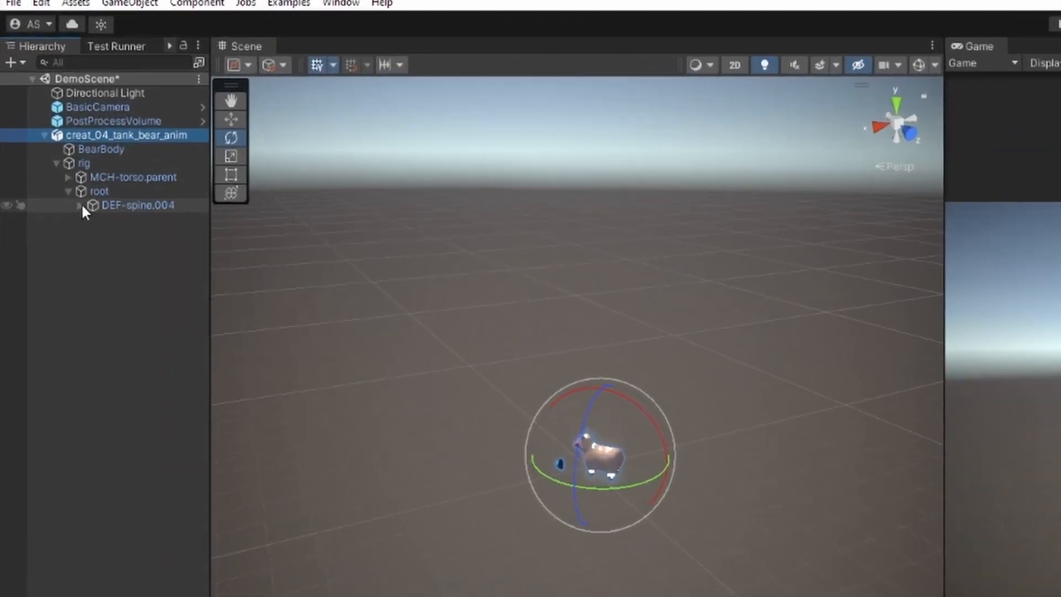
left_click(81, 224)
left_click(95, 239)
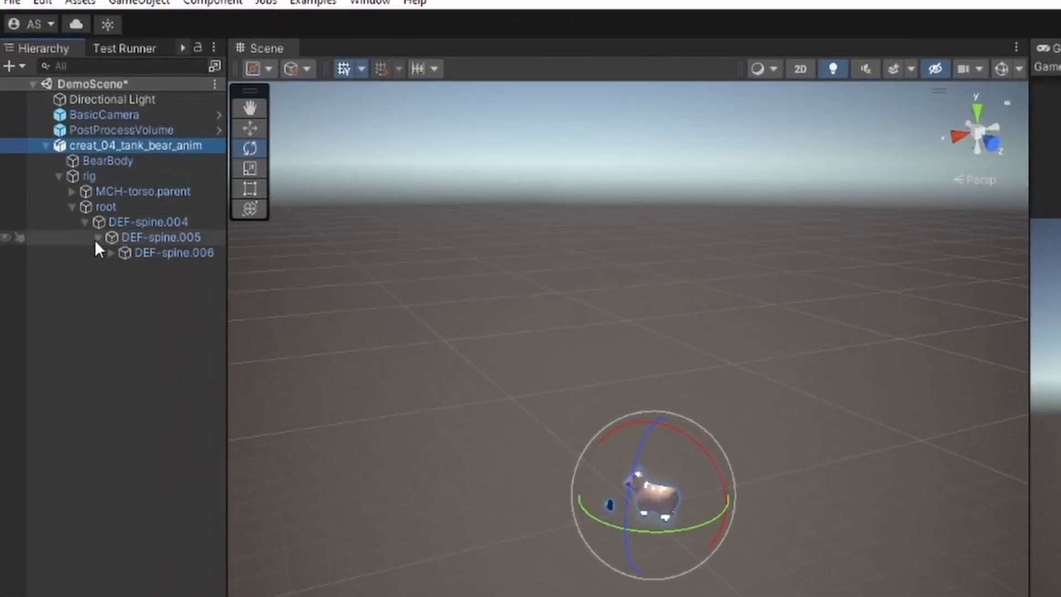
left_click(110, 253)
left_click(124, 268)
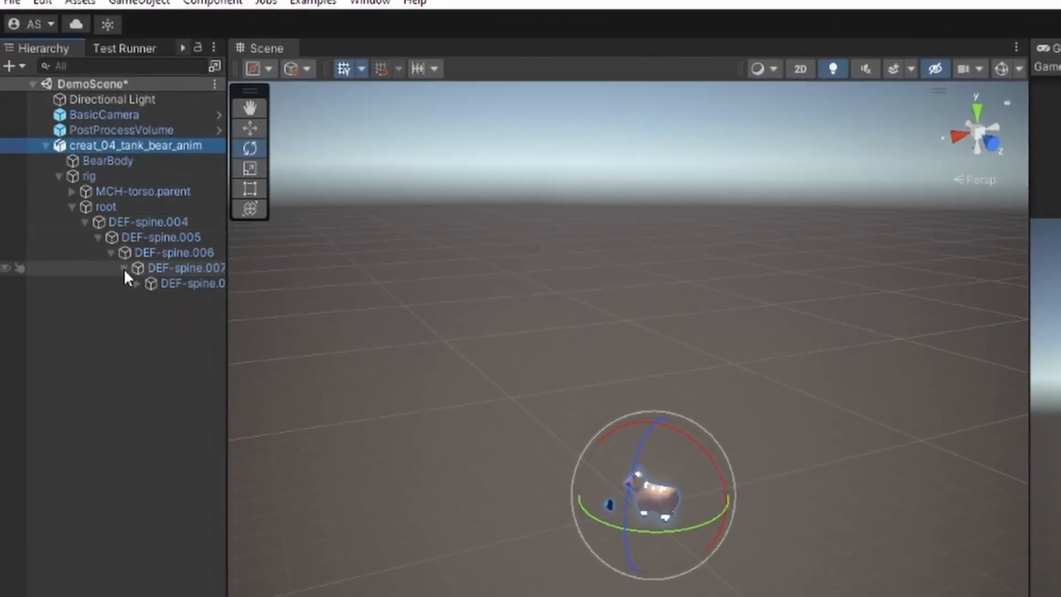
left_click_drag(227, 314, 299, 313)
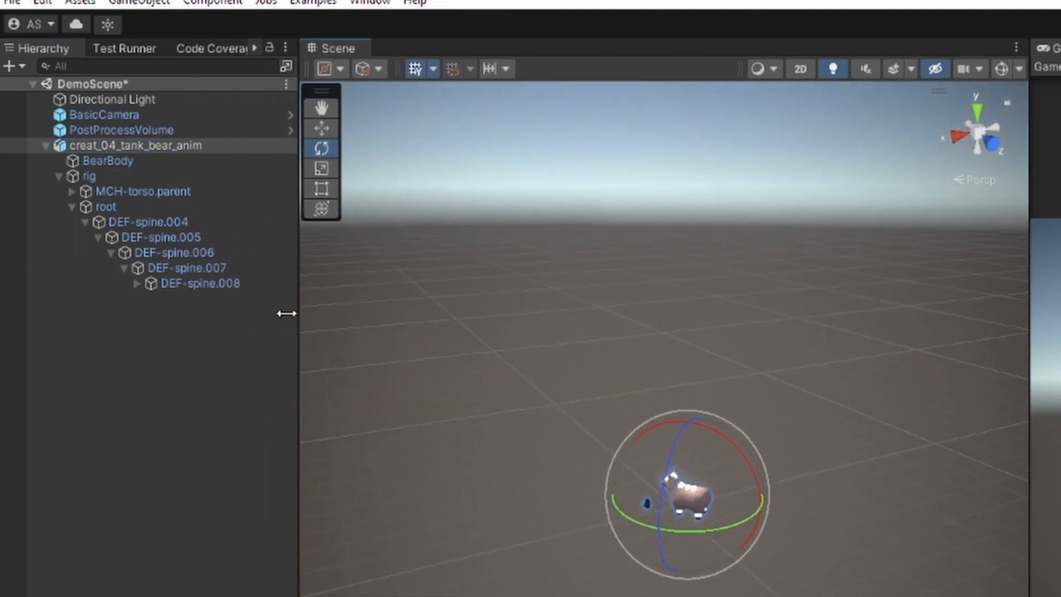
left_click(136, 282)
left_click(150, 298)
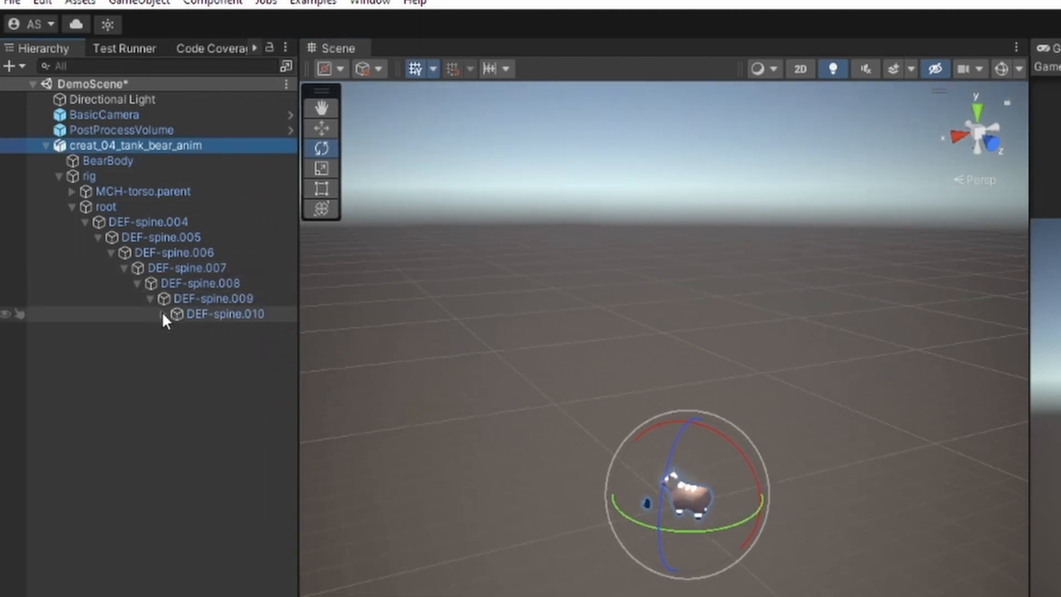
left_click(163, 313)
left_click(177, 329)
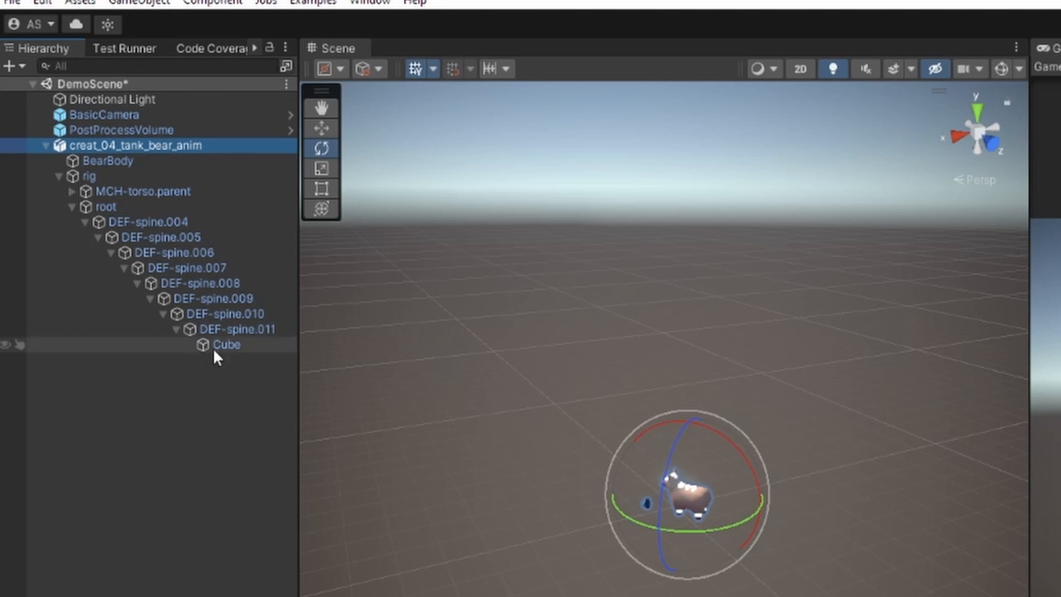
left_click(227, 344)
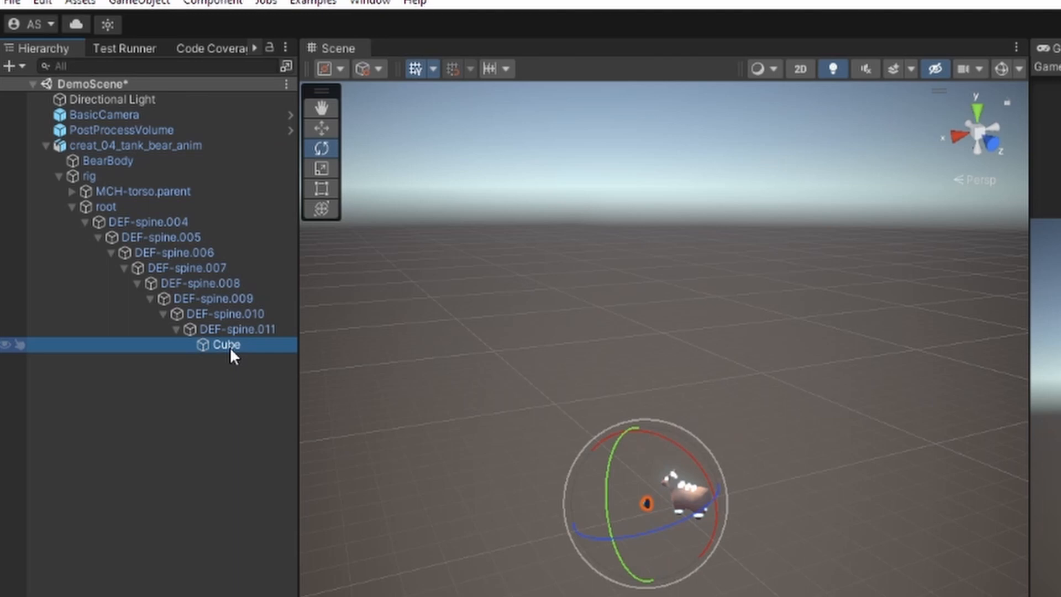
Step: Examine the spine bones nested under MCH-torso.parent in the bear's rig
left_click(71, 191)
left_click(84, 206)
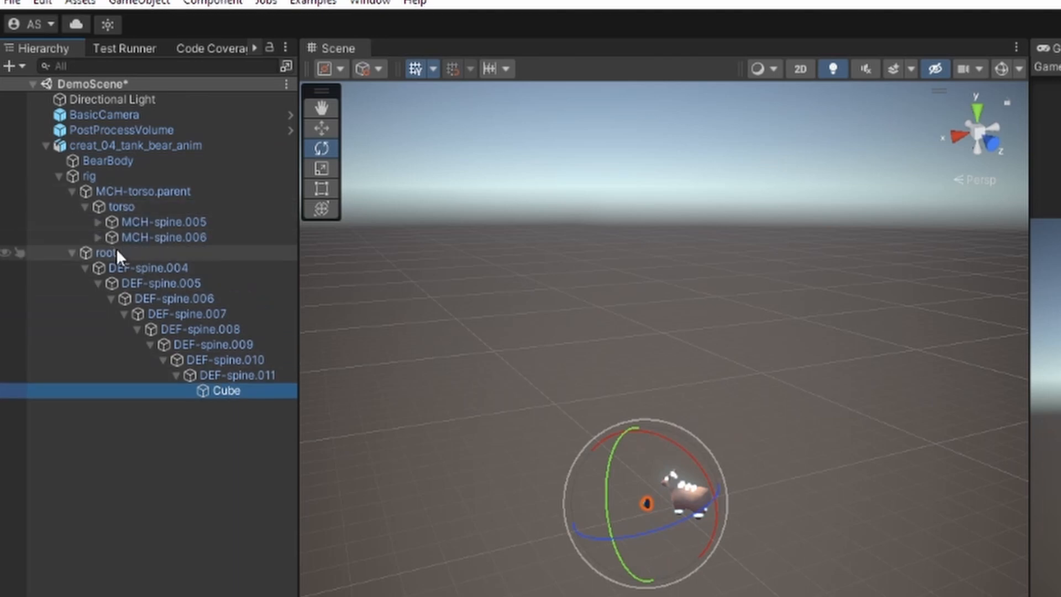
left_click(98, 237)
left_click(98, 222)
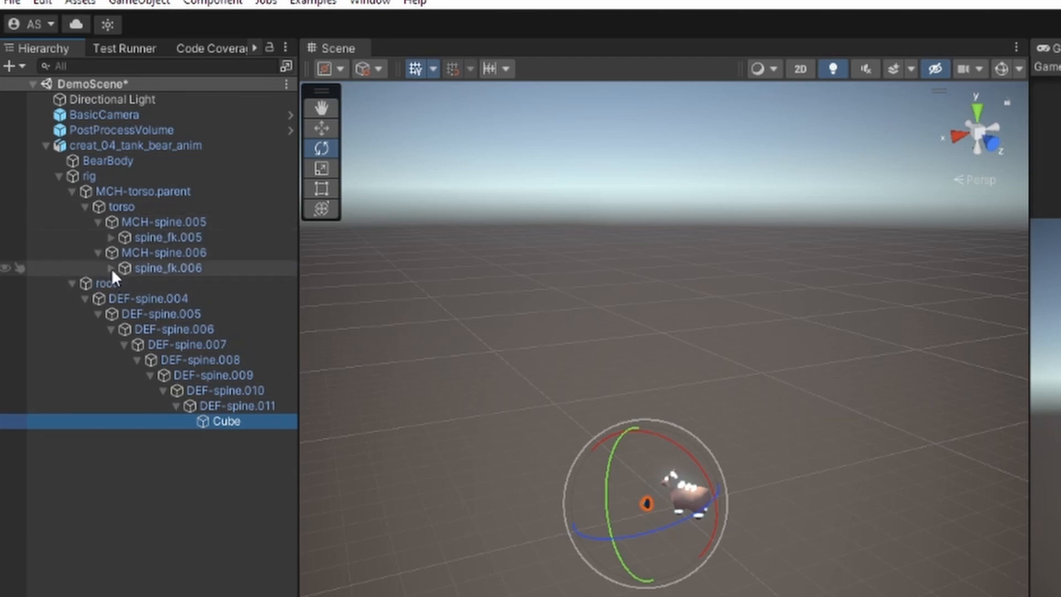
left_click(111, 268)
left_click(110, 237)
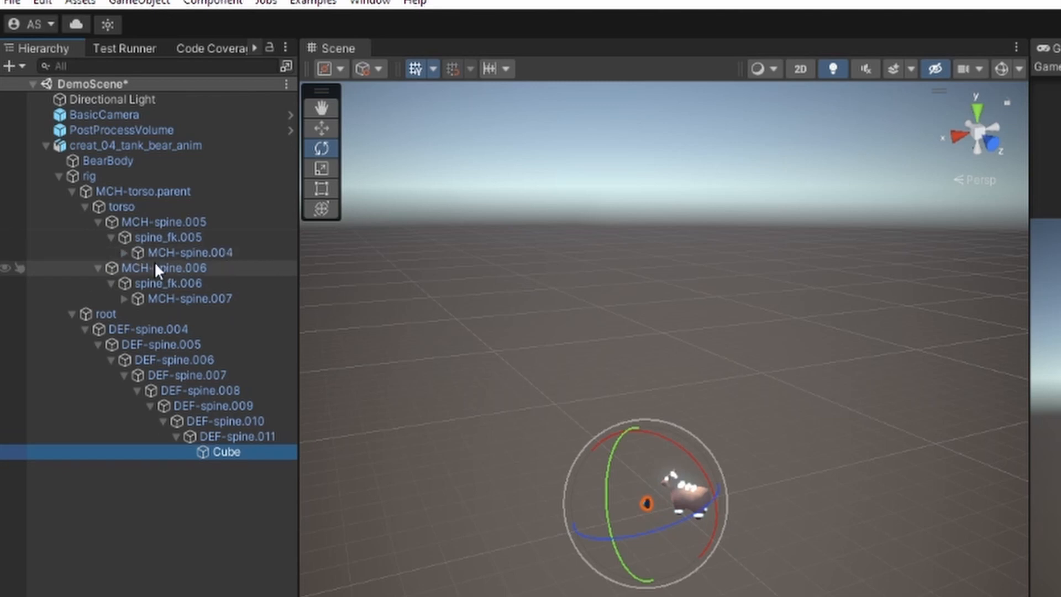
Step: Set the position and rotation values of the Cube hat object to 0
left_click(237, 453)
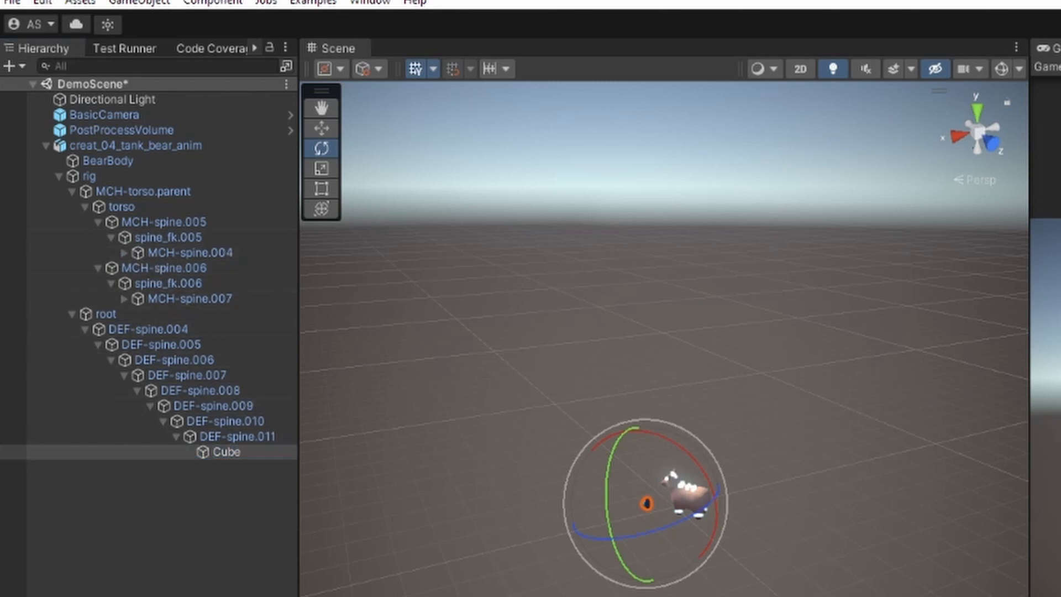
type("0")
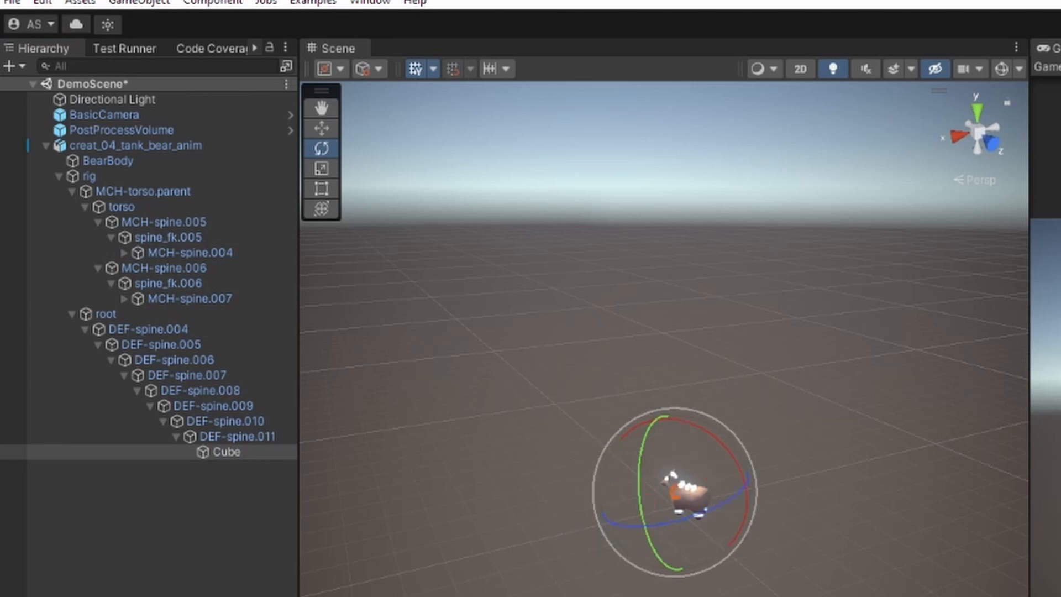
key("Tab")
type("00")
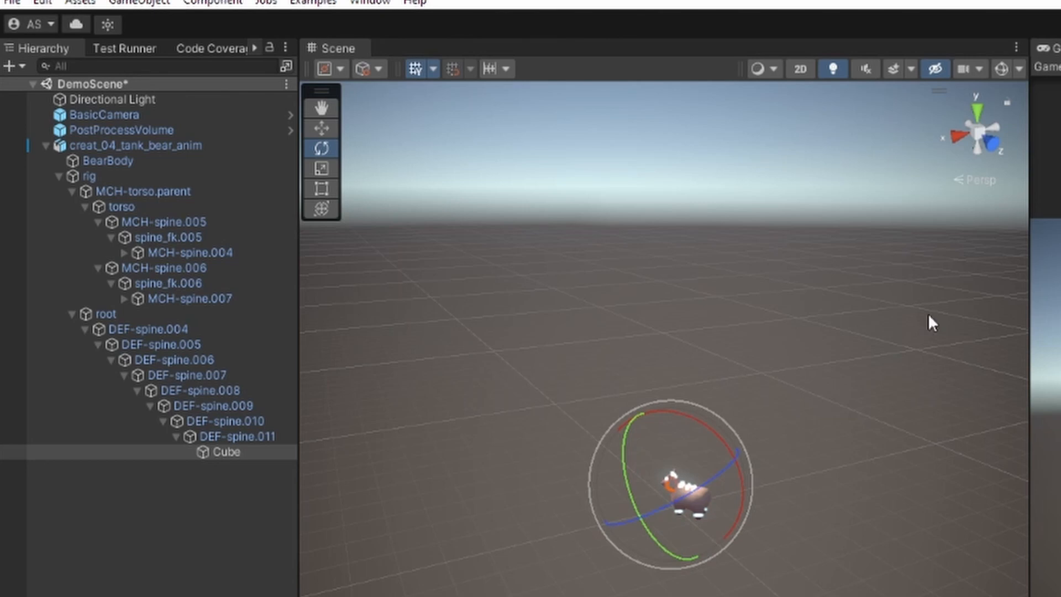
Step: Rotate and move the Cube hat so it sits upright on top of the bear's head between its ears
scroll(718, 590, "up", 8)
scroll(718, 590, "up", 5)
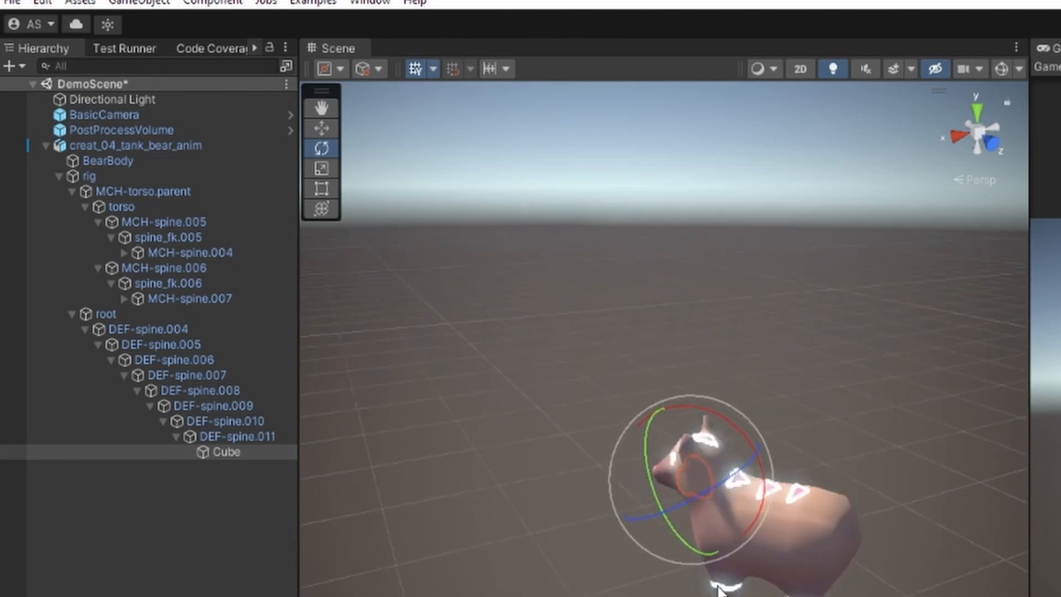
left_click_drag(752, 427, 759, 521)
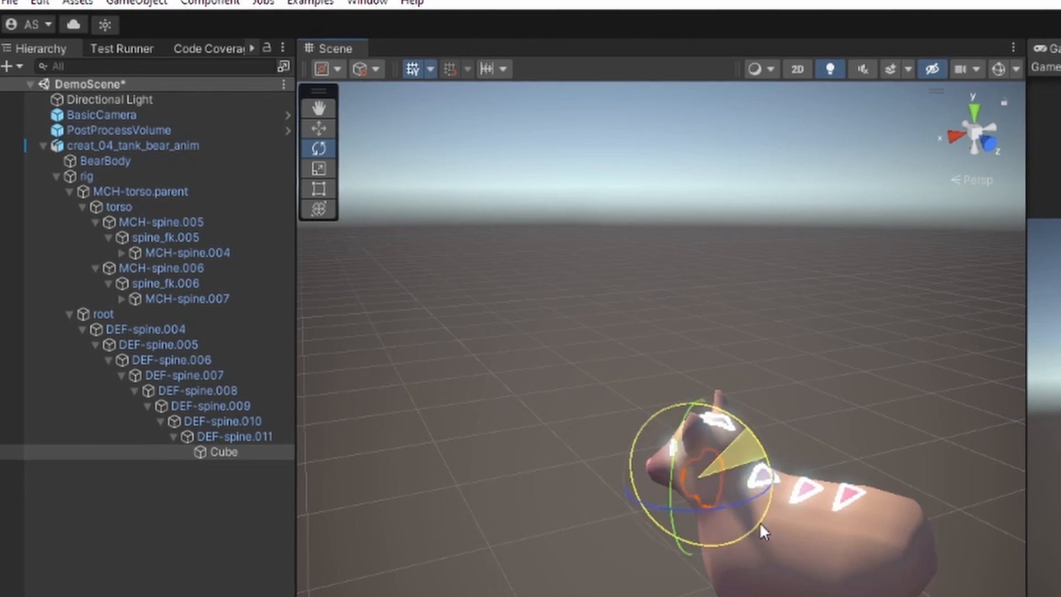
key("w")
left_click_drag(700, 482, 714, 455)
left_click_drag(736, 379, 623, 450)
middle_click_drag(623, 450, 782, 586)
left_click_drag(787, 589, 810, 595)
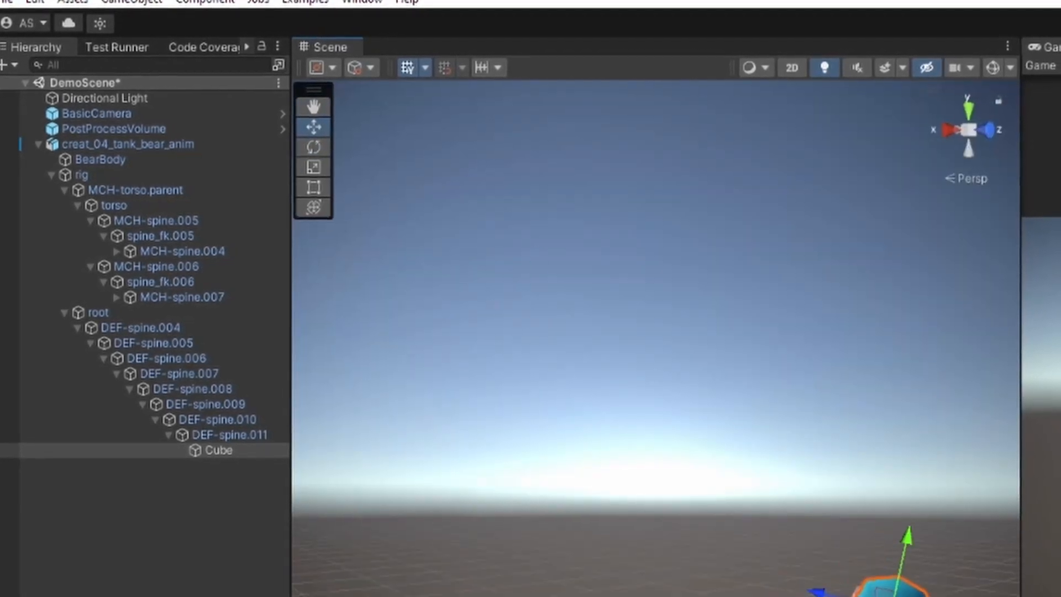
left_click(718, 531)
double_click(219, 450)
left_click(822, 509)
left_click_drag(800, 395, 895, 431, "alt")
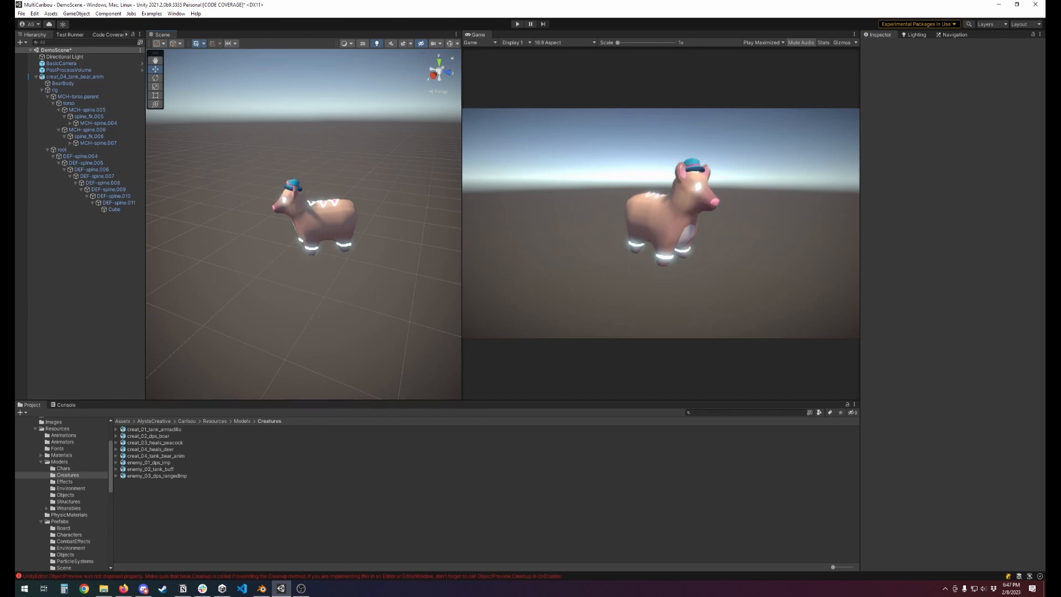
Step: Create an Animator Controller named creat_05_tank_bear in the Animators folder under Resources
key("alt+Tab")
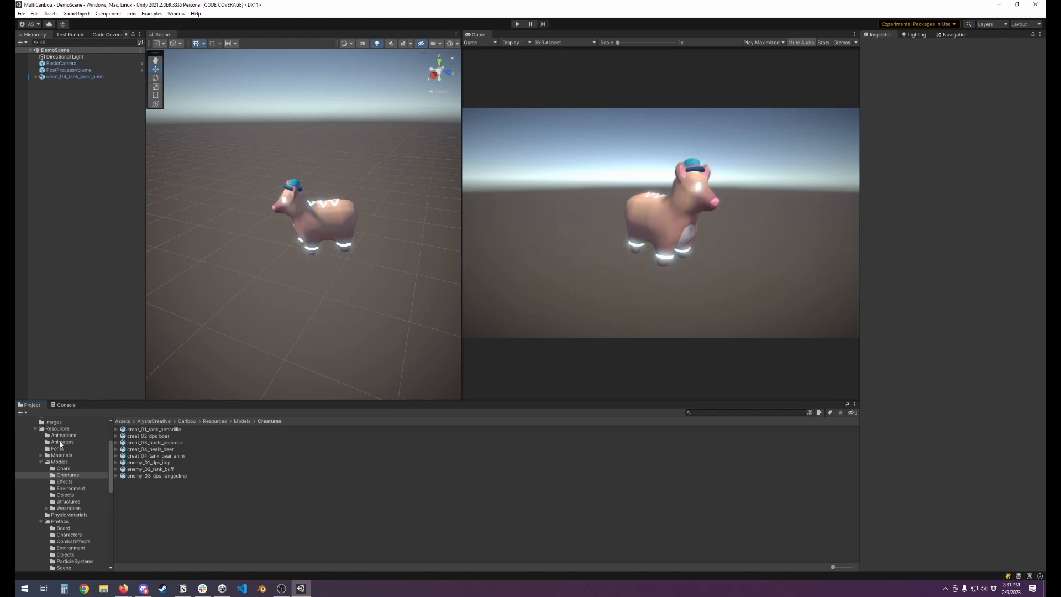
left_click(62, 441)
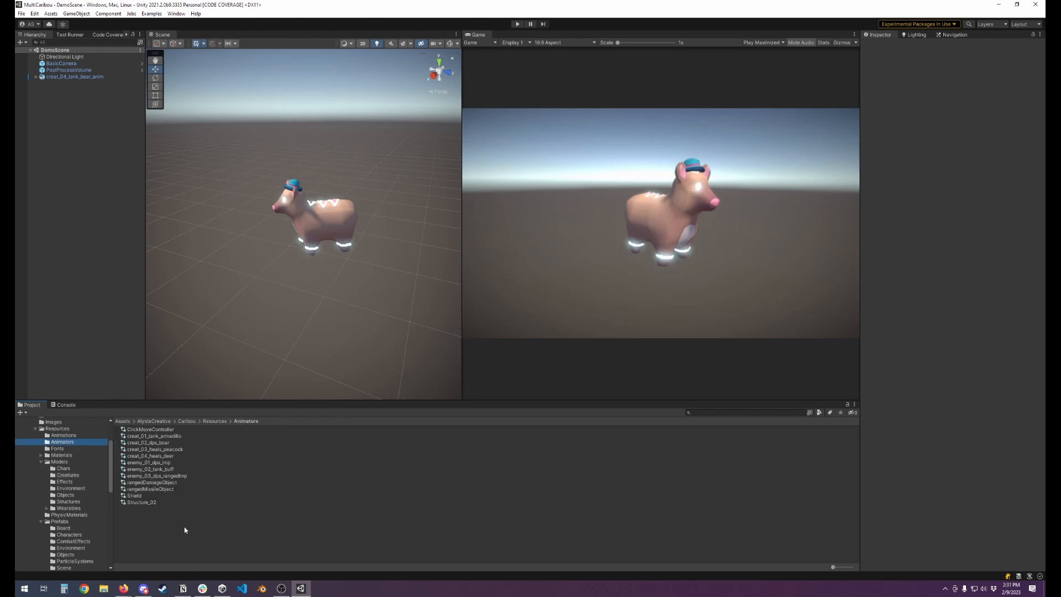
right_click(184, 534)
mouse_move(297, 321)
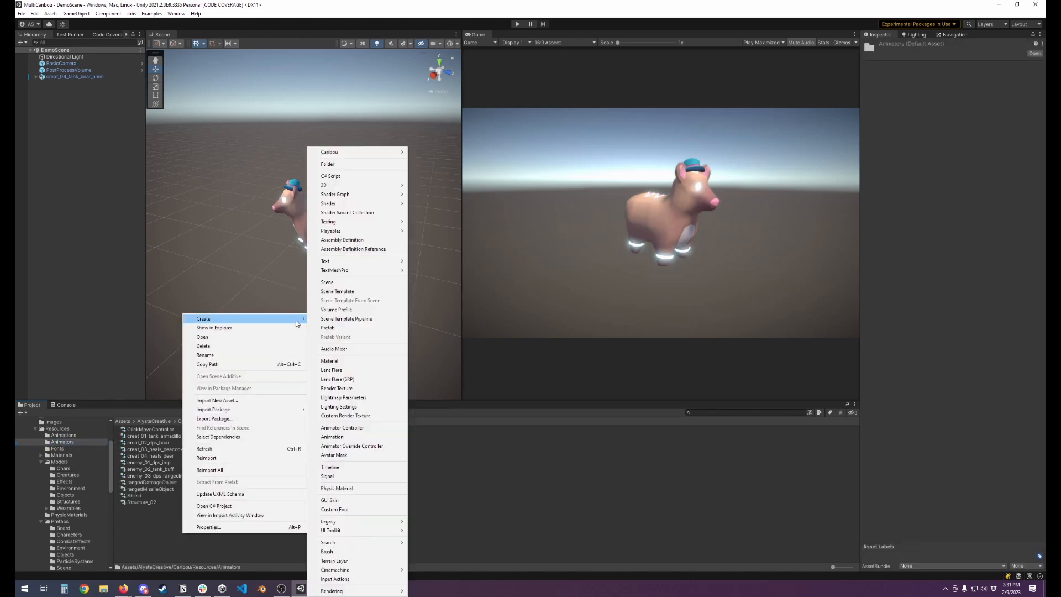
left_click(381, 428)
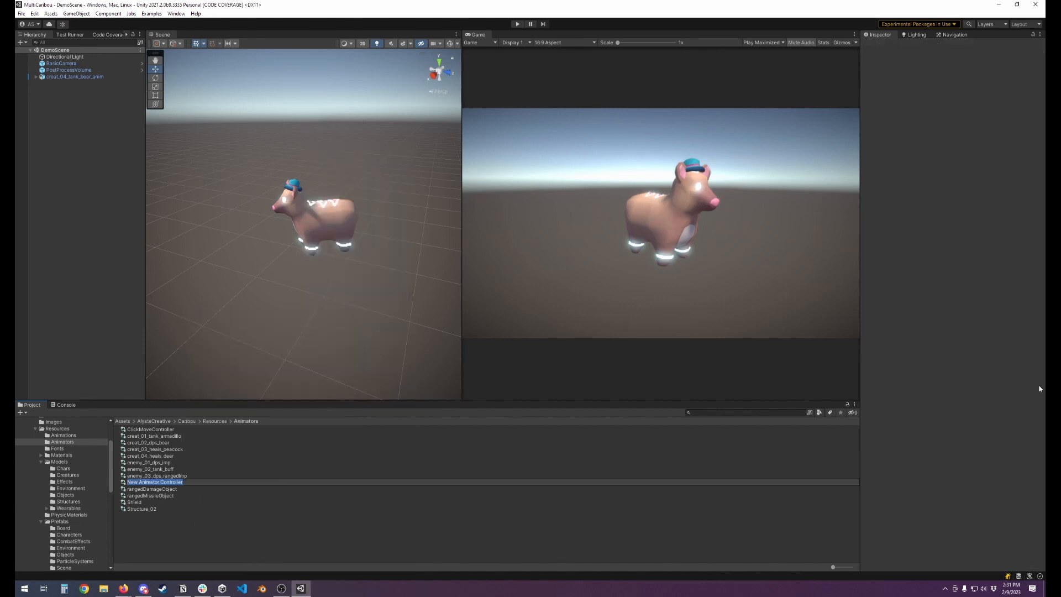
type("creat_04_")
key("BackSpace")
key("BackSpace")
type("5_tank_bear")
key("Return")
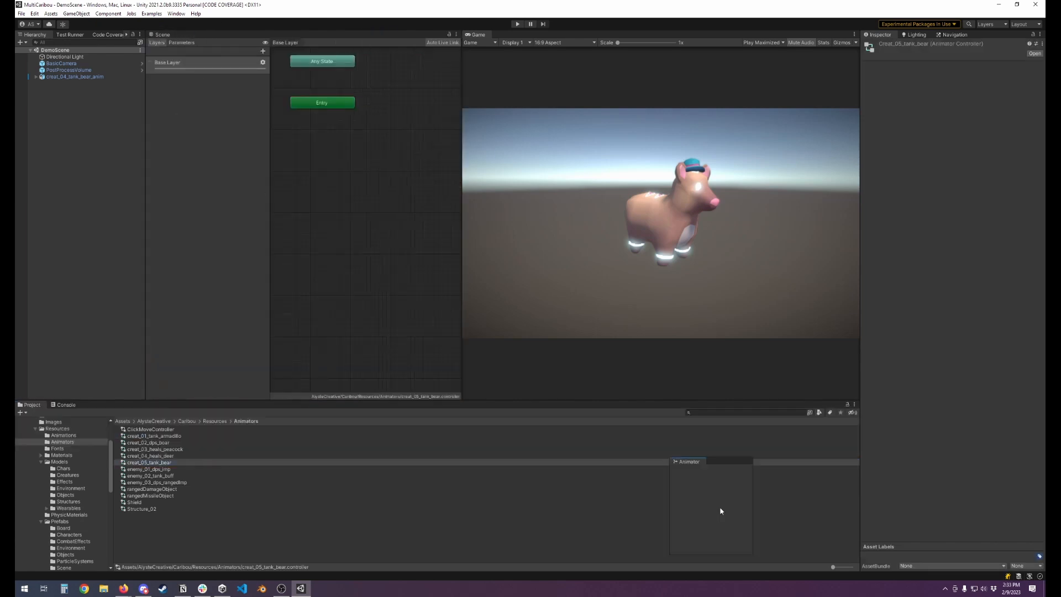
Step: Dock the Animator window beside the Project window, add an empty state and place it next to Entry
left_click_drag(720, 507, 718, 505)
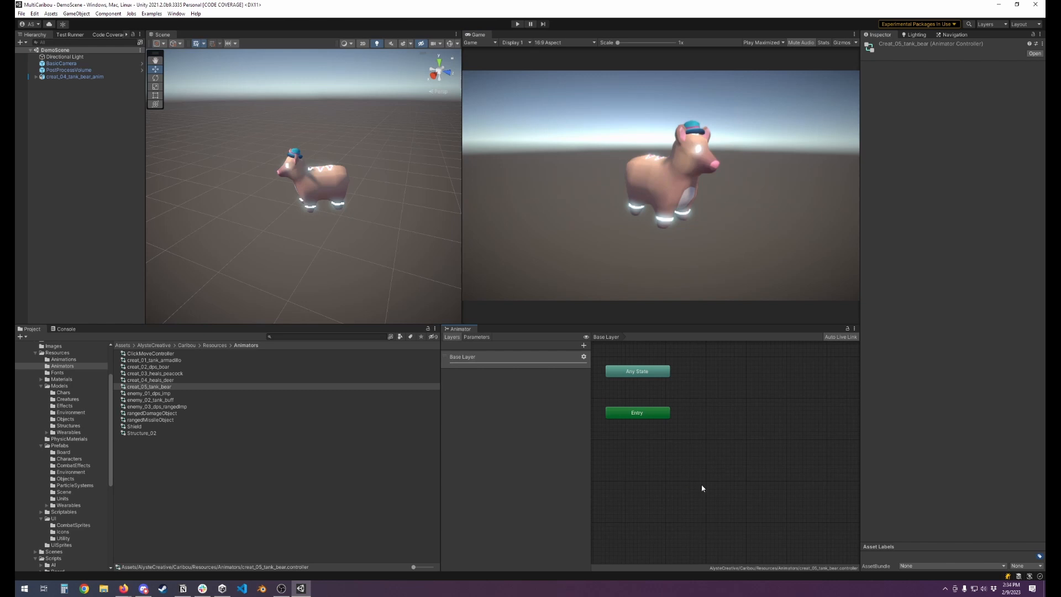
key("alt+Tab")
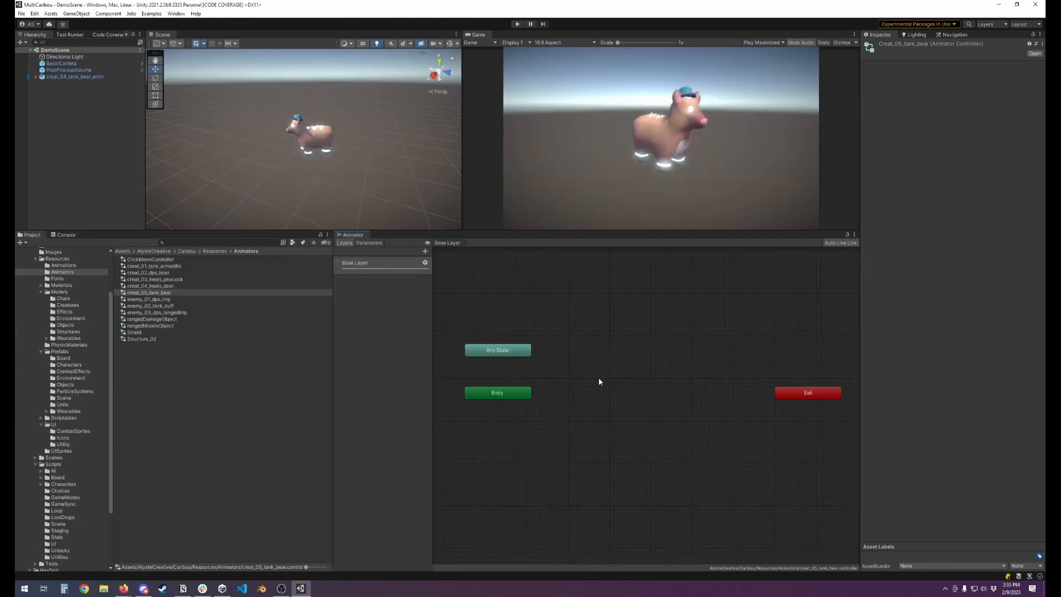
right_click(599, 378)
mouse_move(641, 385)
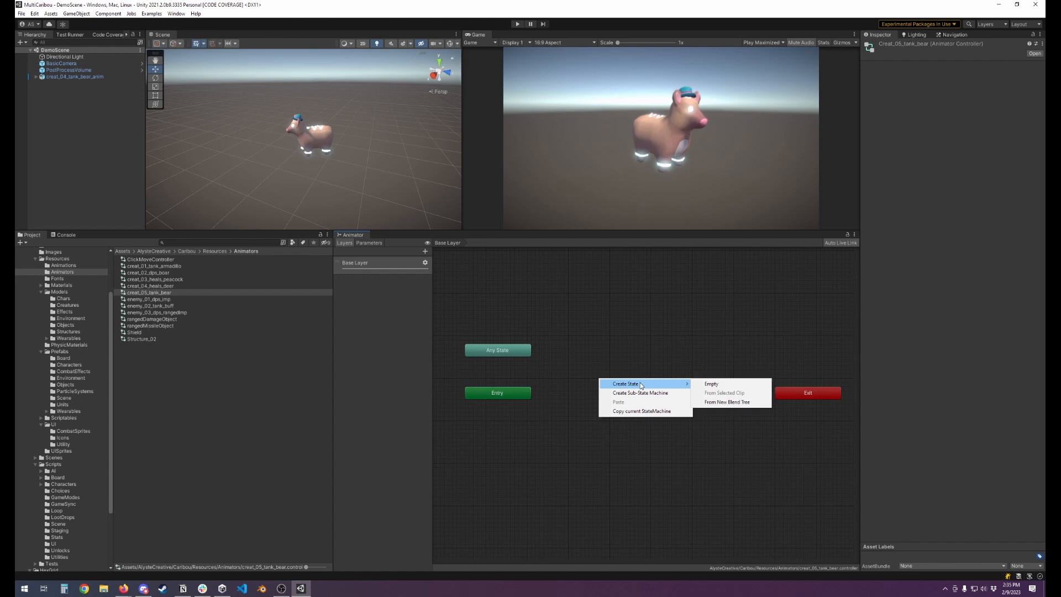
left_click(724, 385)
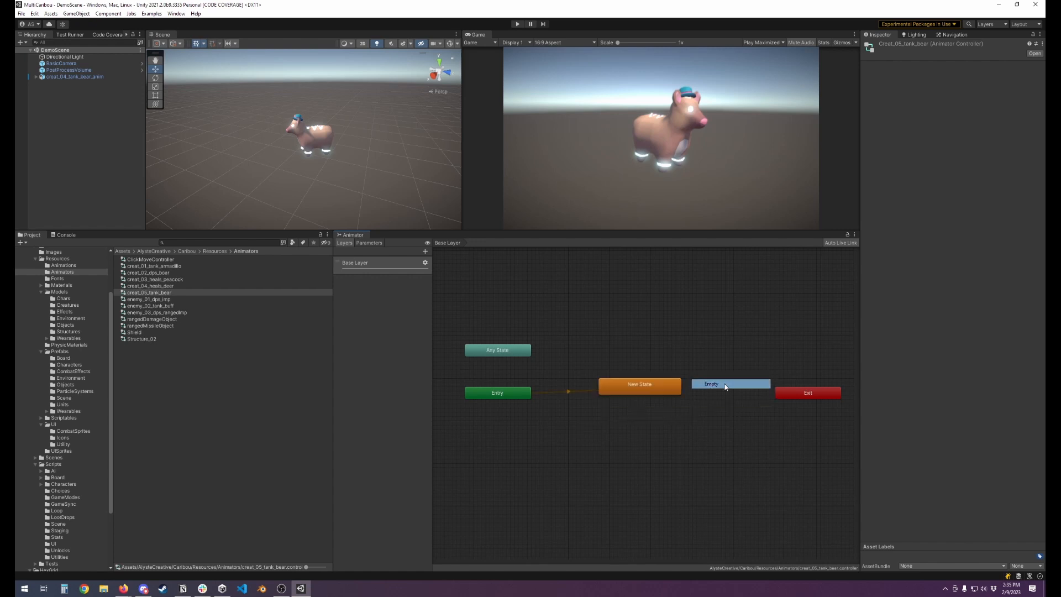
left_click_drag(660, 384, 609, 393)
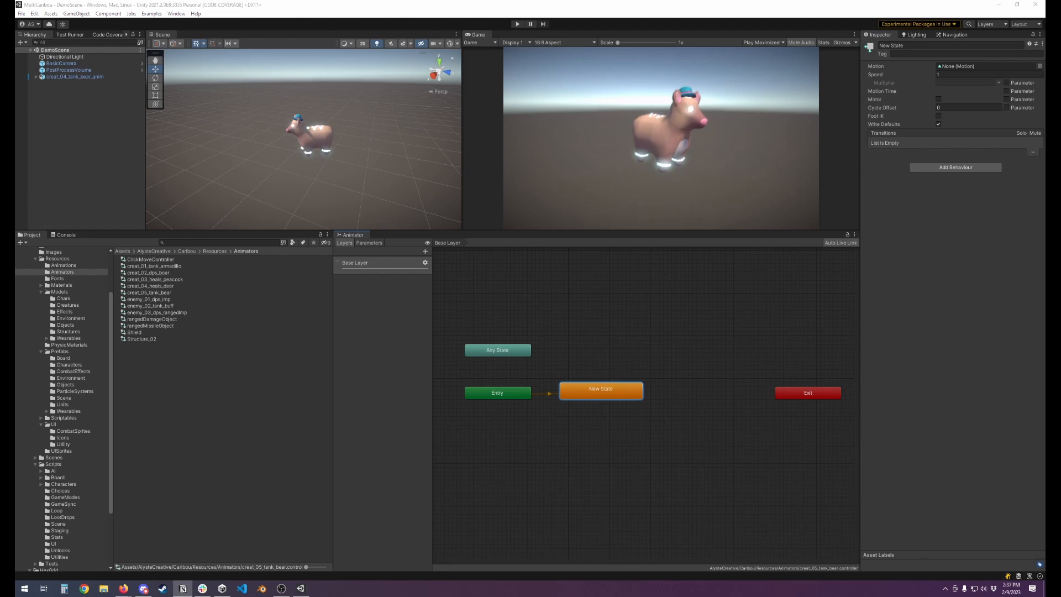
Step: Search the motions for creat_05 and assign creat_05_bear_idle to the new state
left_click(1040, 66)
type("c")
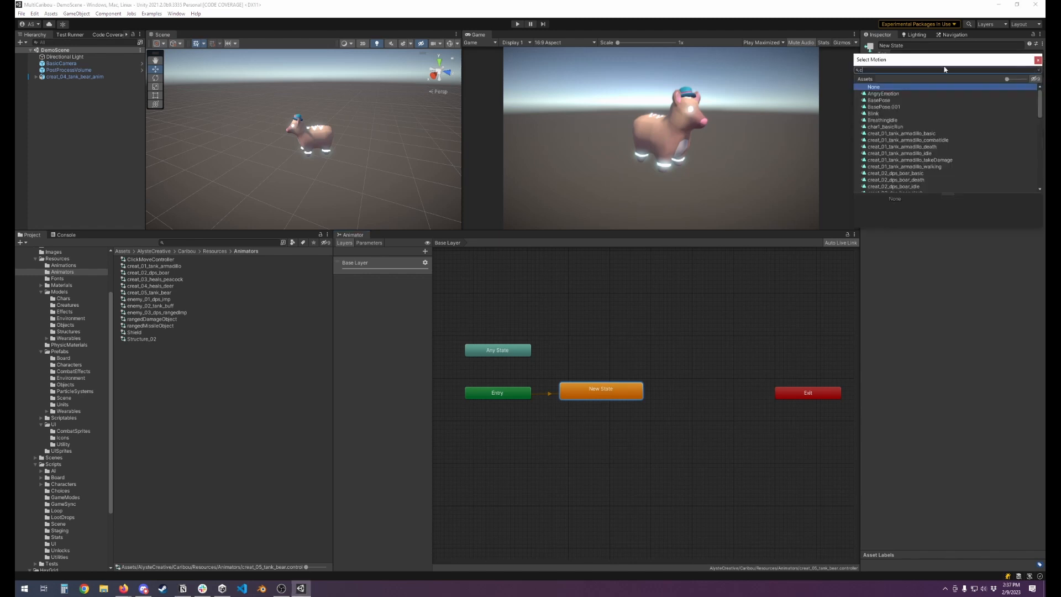
type("reat_05")
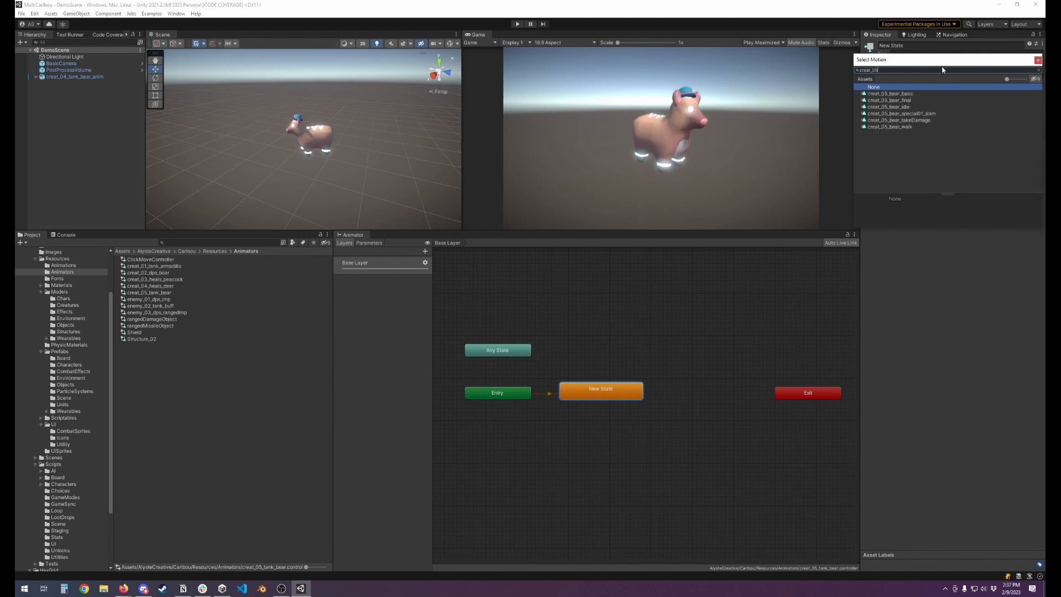
left_click(903, 107)
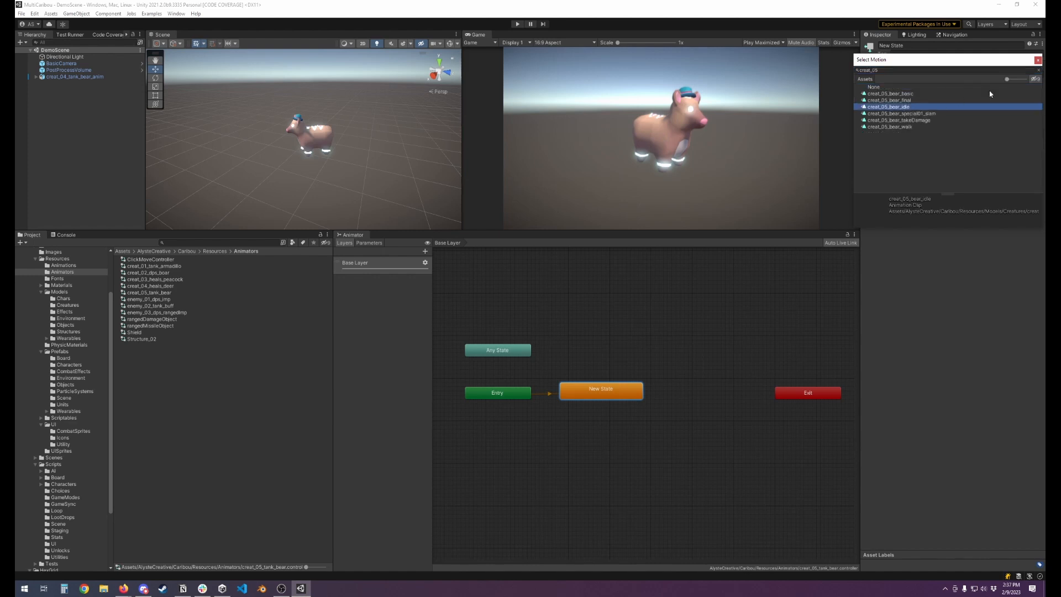
left_click(1038, 61)
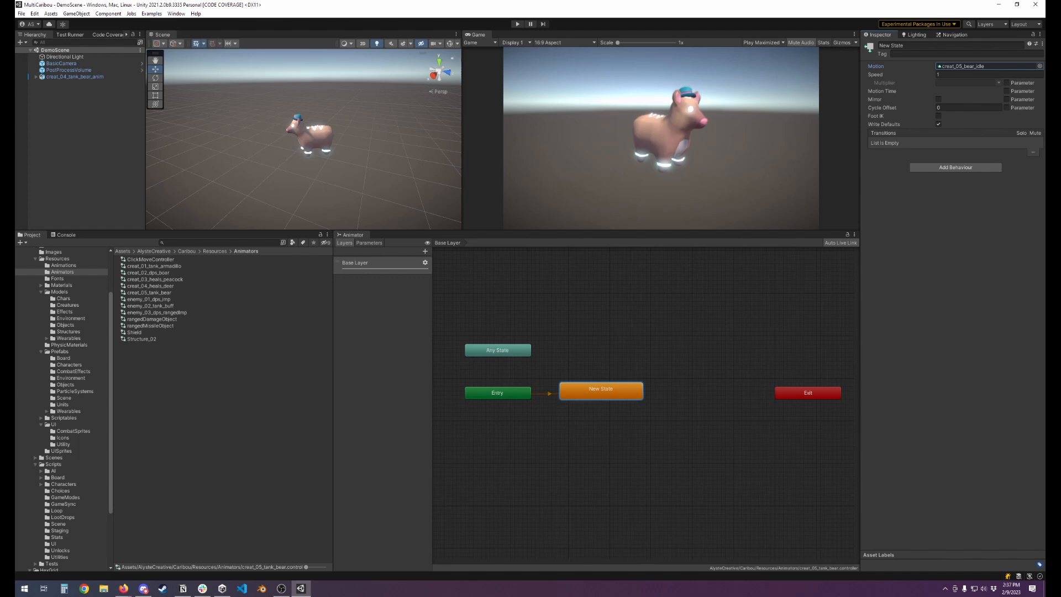
Step: Rename the new animator state to Idle
key("alt+Tab")
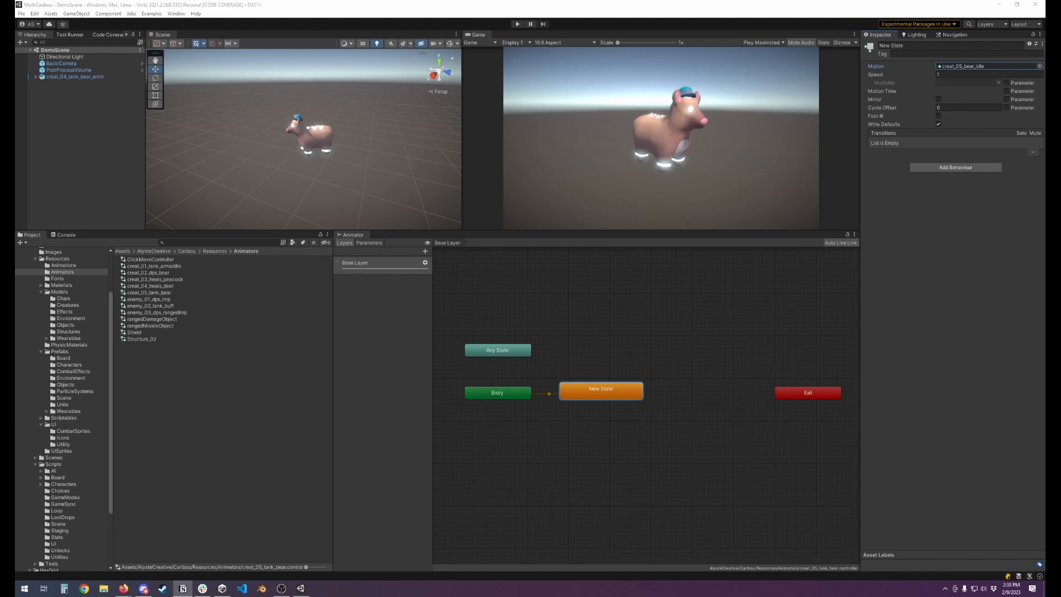
left_click(910, 46)
type("Idle")
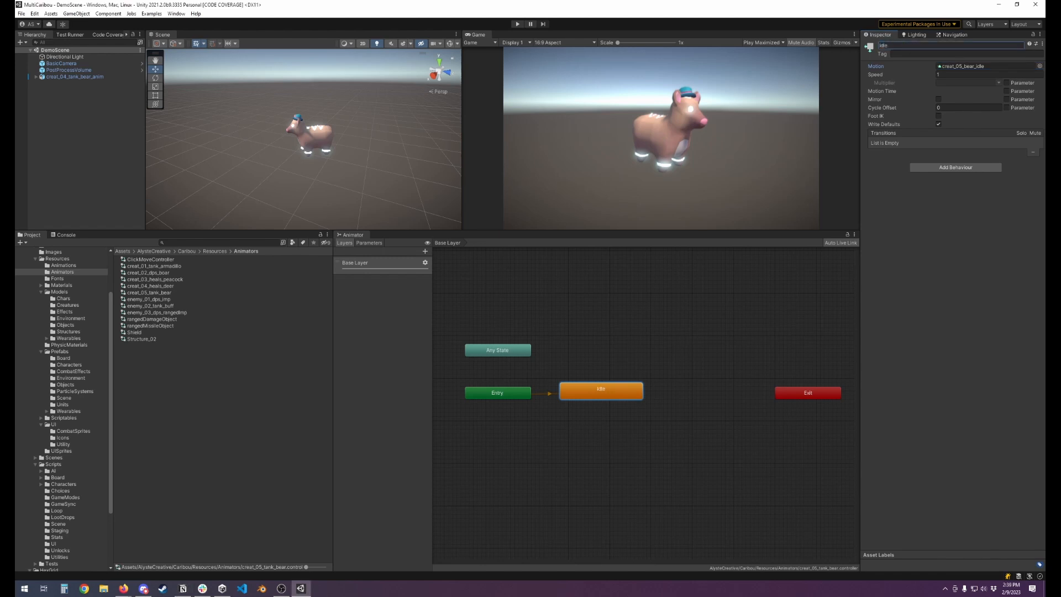
Step: Assign the creat_05_tank_bear controller to the Animator component of creat_04_tank_bear_anim in the scene
key("alt+Tab")
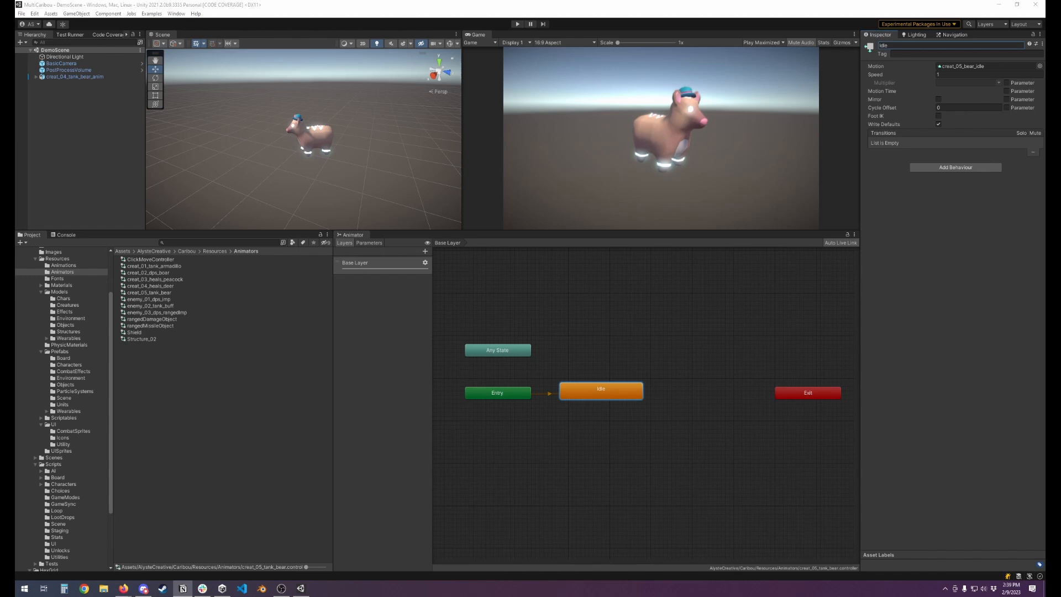
left_click(75, 76)
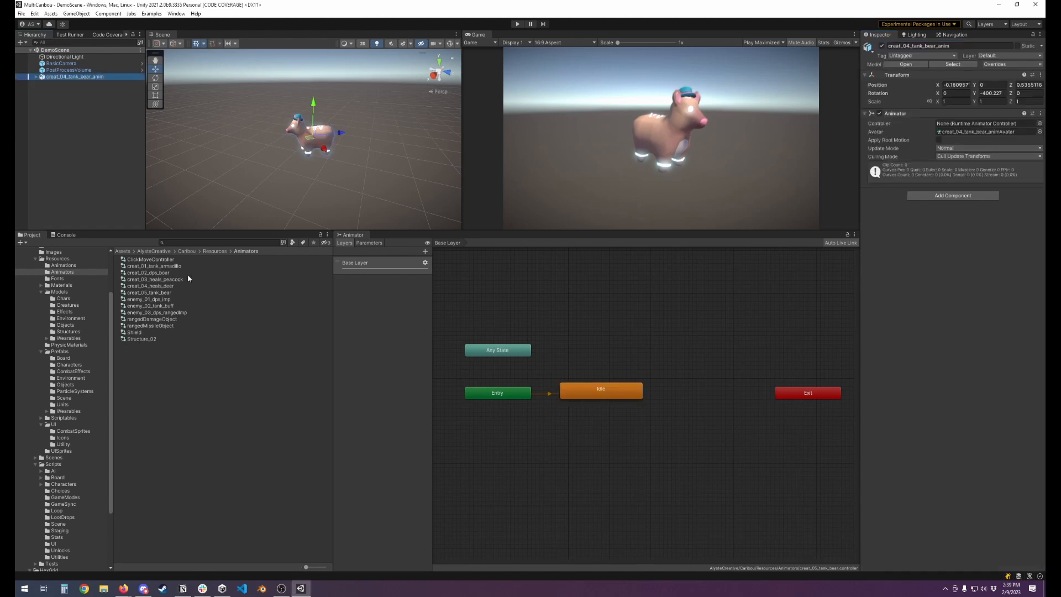
left_click_drag(155, 296, 994, 122)
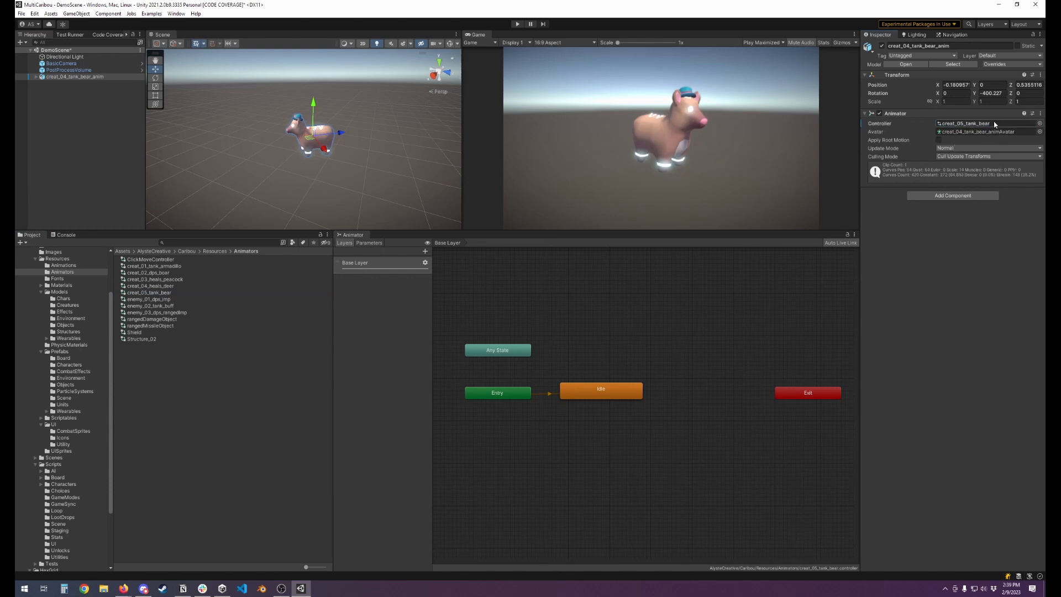
Step: Play the scene to preview the bear's idle animation, stop it, and set the Game view to Play Focused
left_click(517, 24)
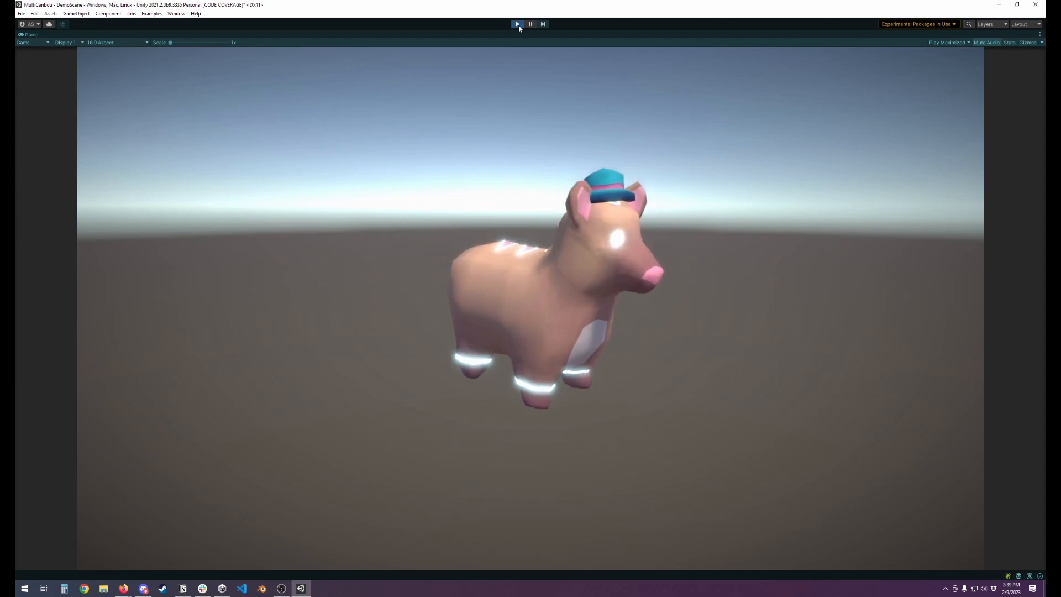
left_click(518, 25)
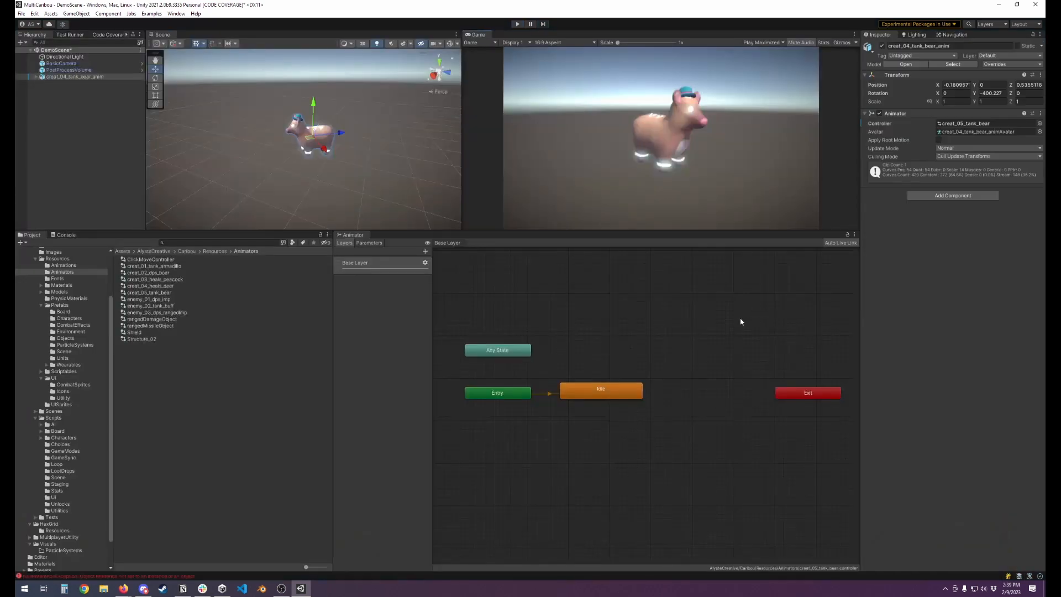
left_click(764, 43)
left_click(766, 51)
Step: Add an empty state above Idle in the animator graph and name it Walk
right_click(651, 332)
left_click(781, 335)
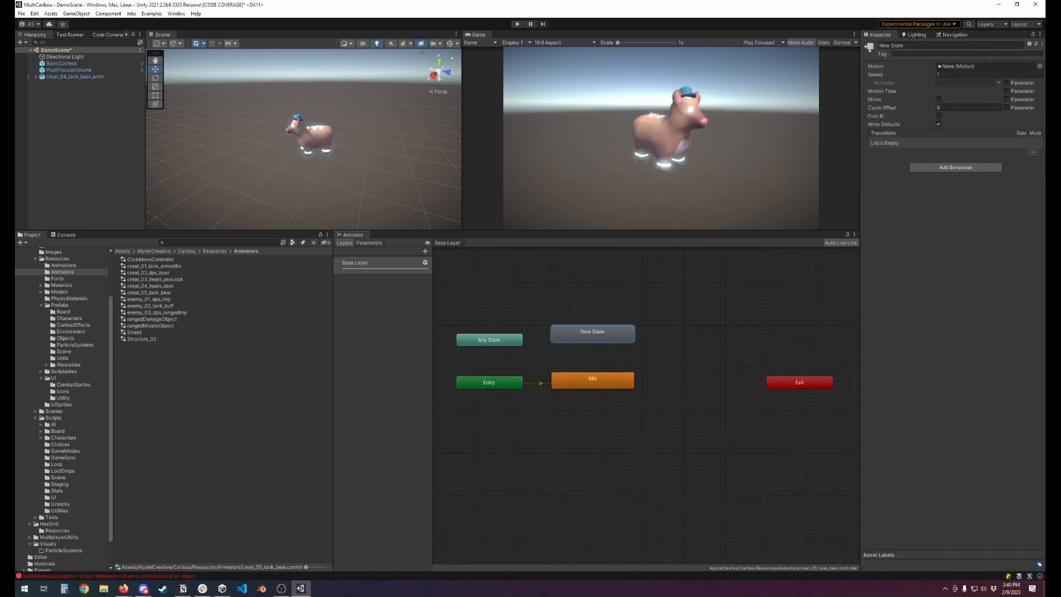
left_click(950, 46)
type("Walk")
key("Return")
Step: Search the motions for creat_05 and assign creat_05_bear_walk to the Walk state
left_click(1039, 66)
type("crea")
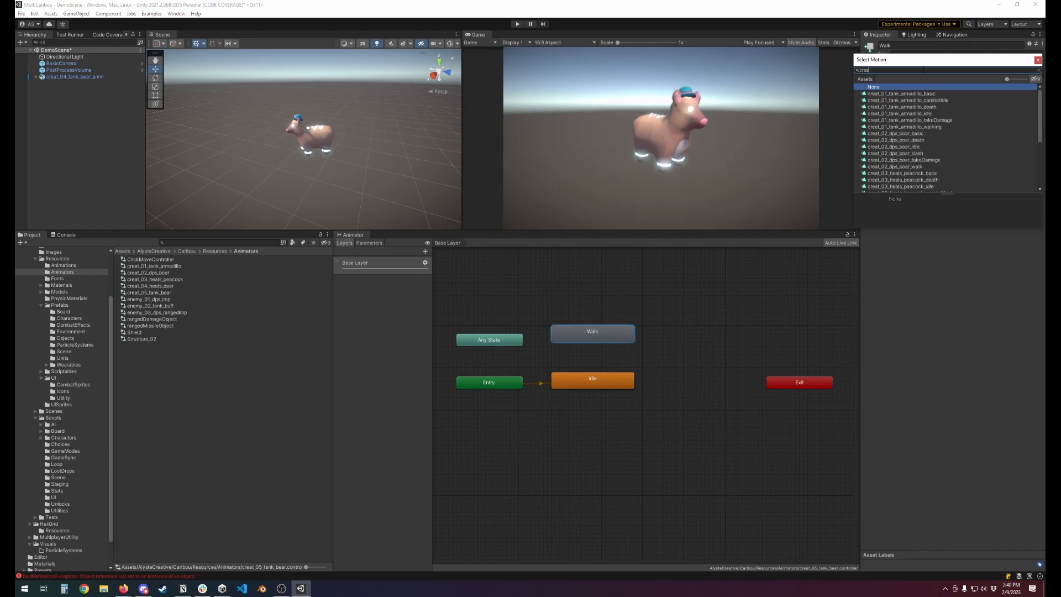
type("t_05")
double_click(950, 127)
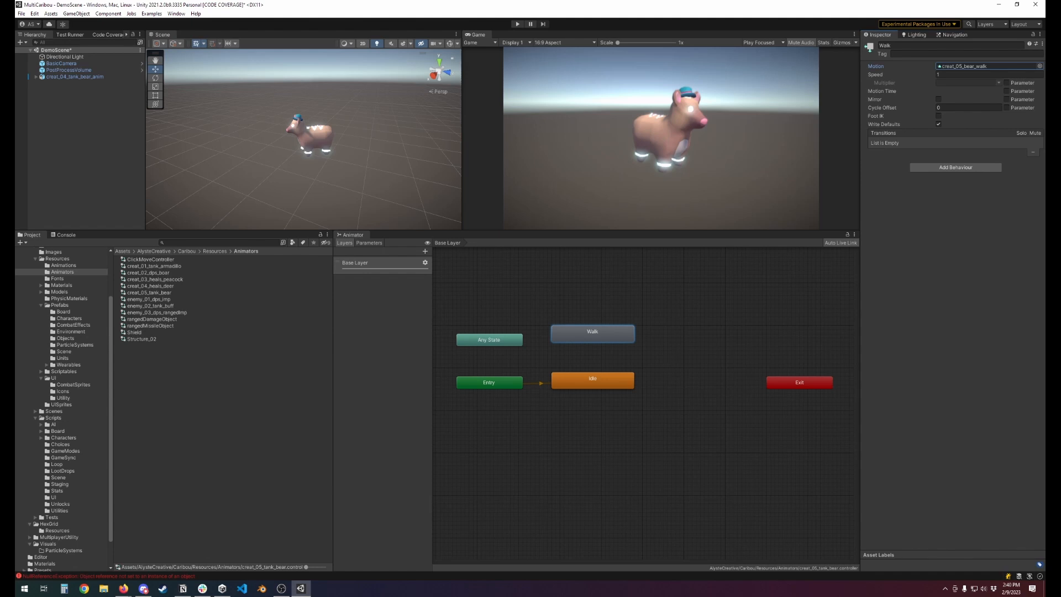
left_click(564, 427)
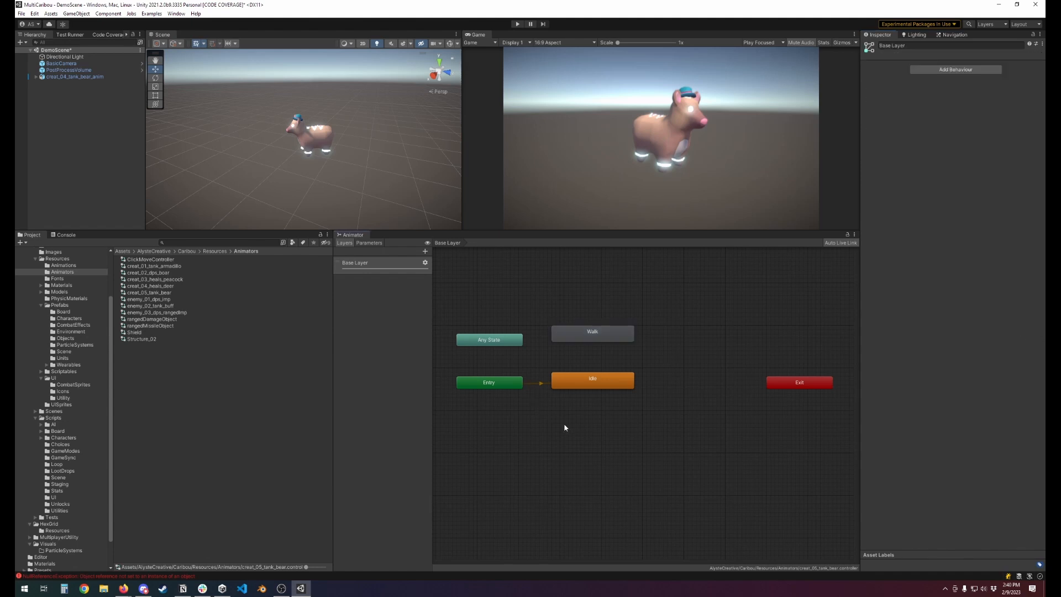
Step: Create a transition from the Idle state to the Walk state
right_click(608, 389)
left_click(647, 391)
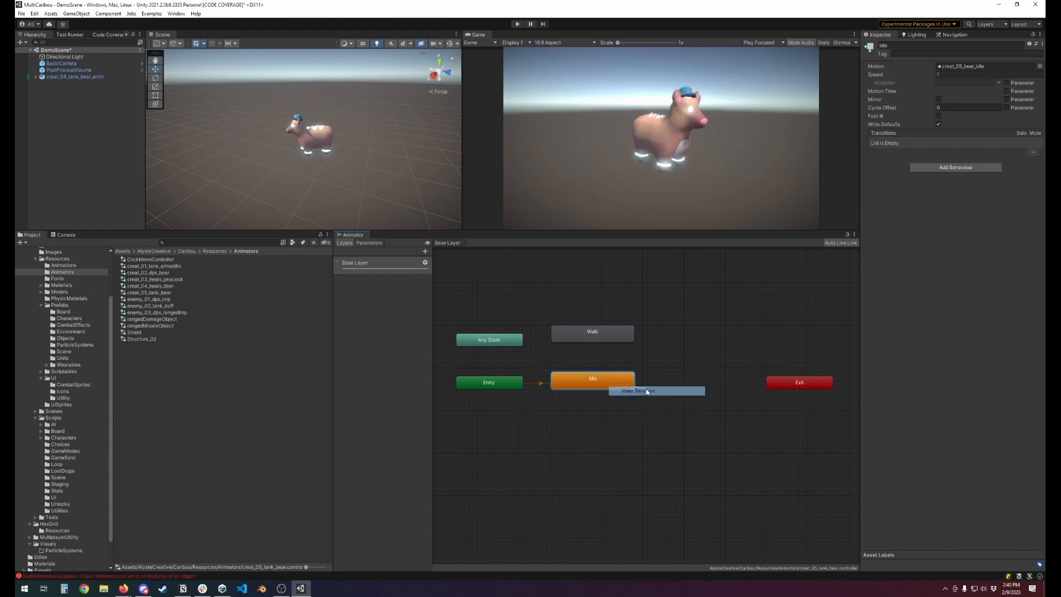
left_click(598, 328)
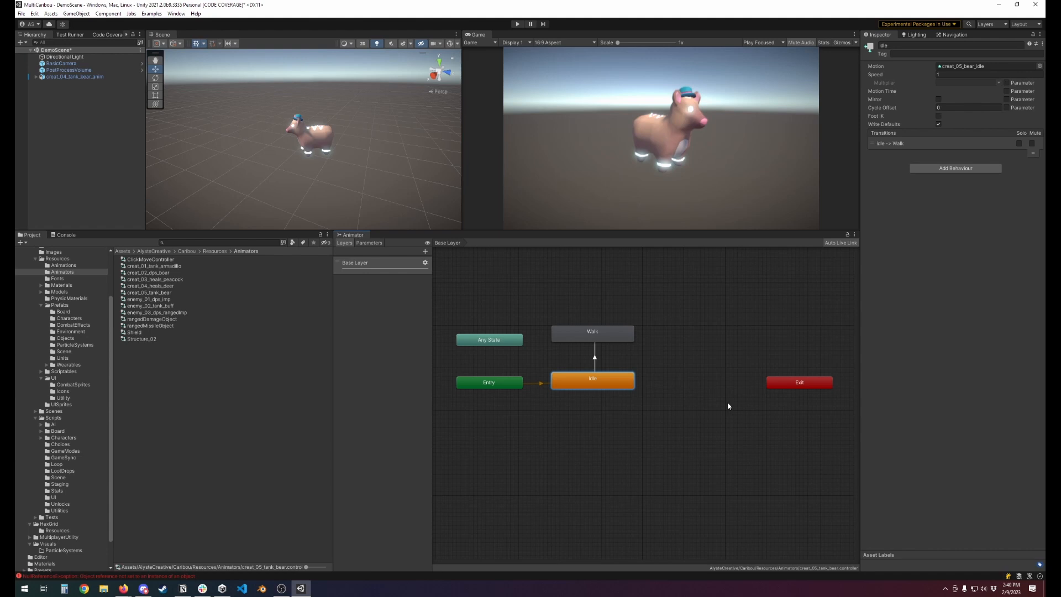
Step: Add a Float parameter named moveSpeed to the animator controller
left_click(371, 243)
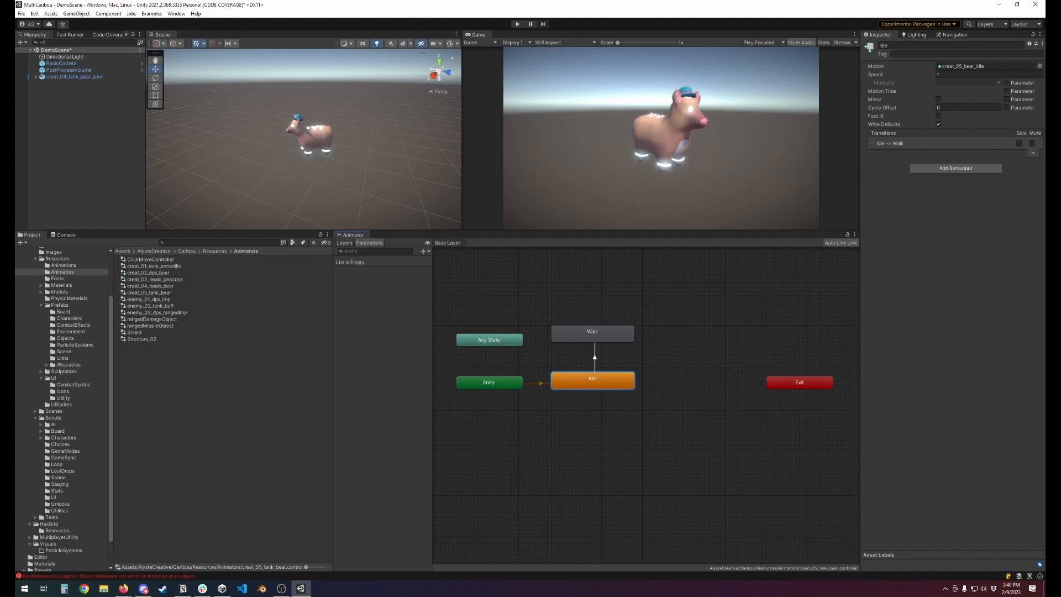
left_click(486, 292)
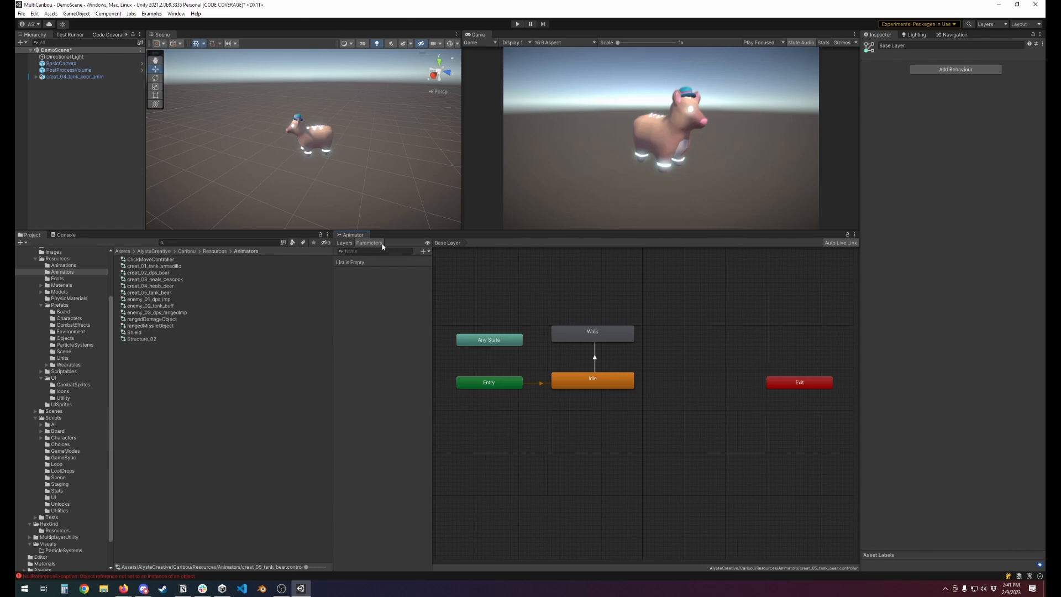
left_click(424, 251)
left_click(446, 262)
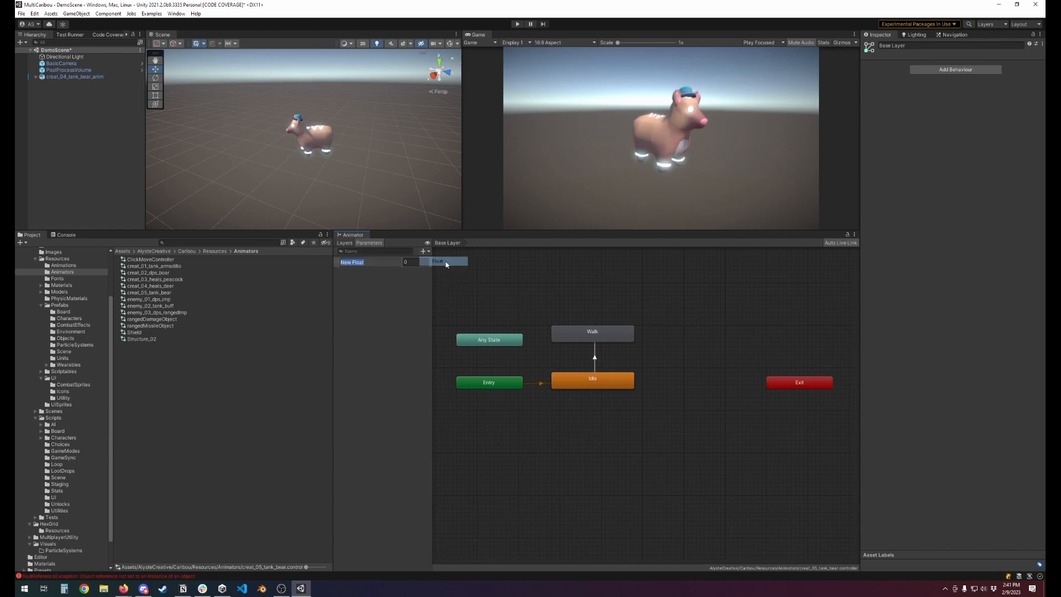
type("moveSpeed")
key("Return")
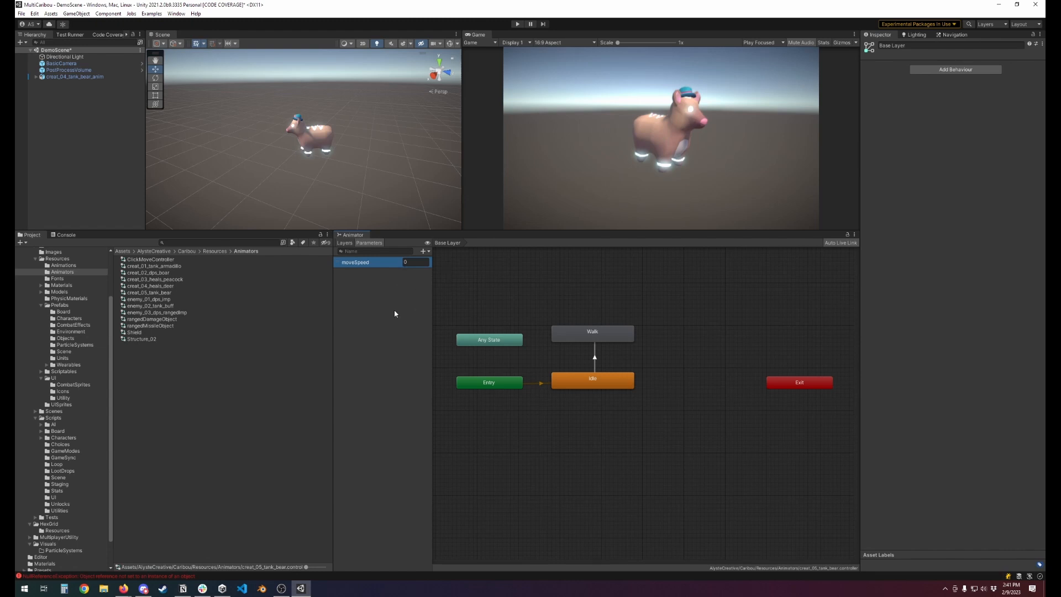
key("alt+Tab")
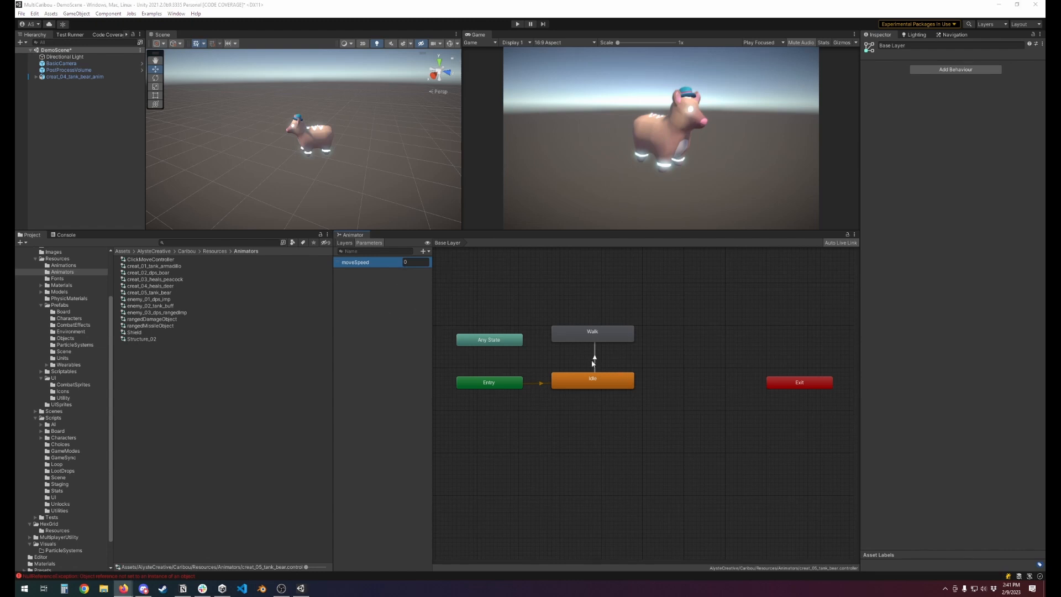
Step: Add a condition to the Idle-to-Walk transition requiring moveSpeed Greater than 0.01
left_click(595, 363)
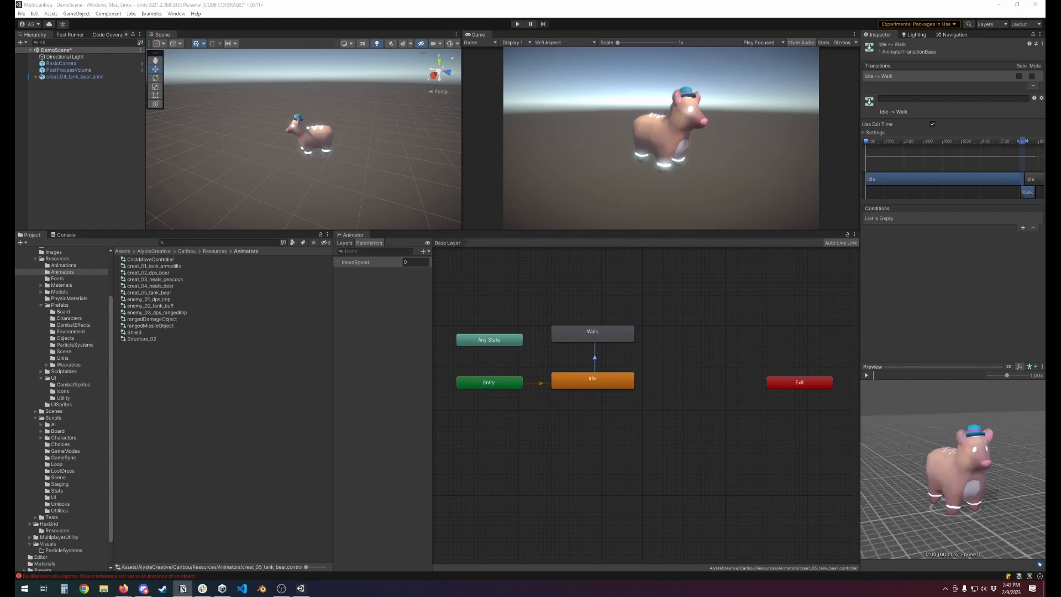
left_click(951, 257)
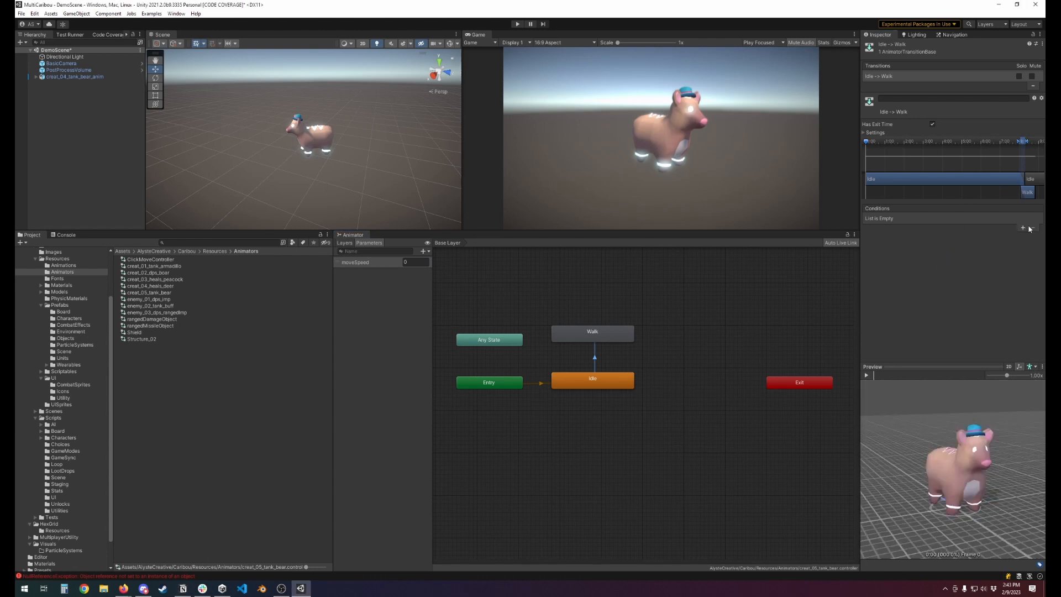
left_click(1023, 229)
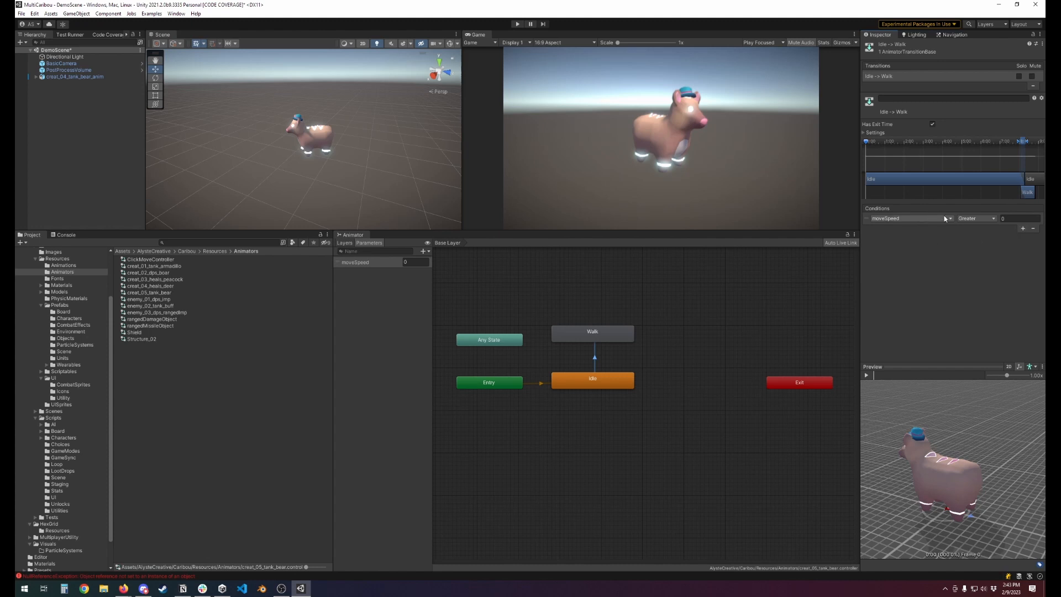
left_click(1005, 218)
double_click(1009, 218)
left_click(980, 270)
left_click(183, 588)
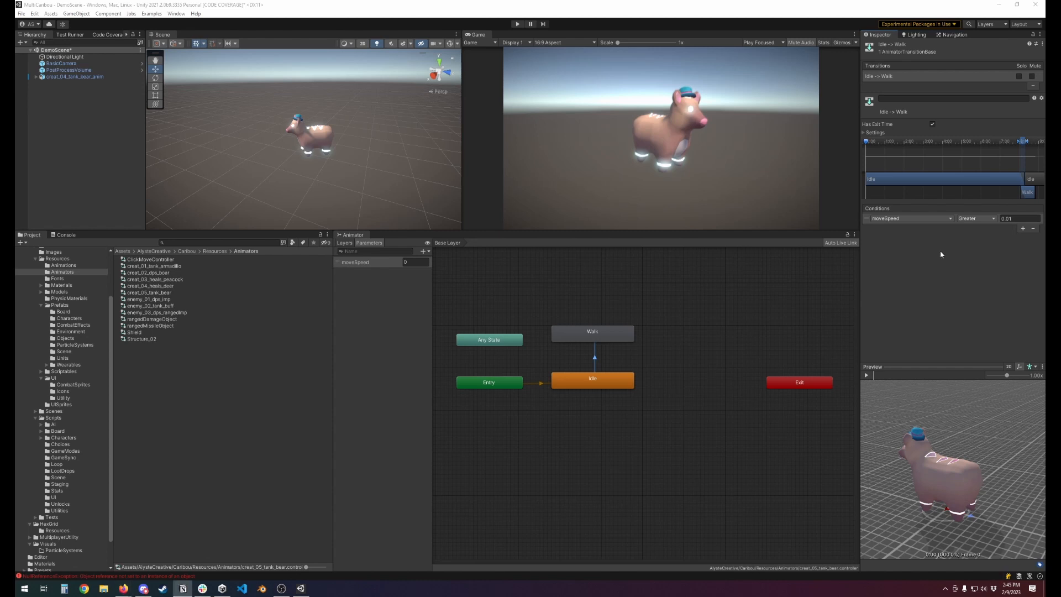
Step: Create a transition from Walk back to Idle and turn off Has Exit Time on the Idle-to-Walk transition
left_click(639, 430)
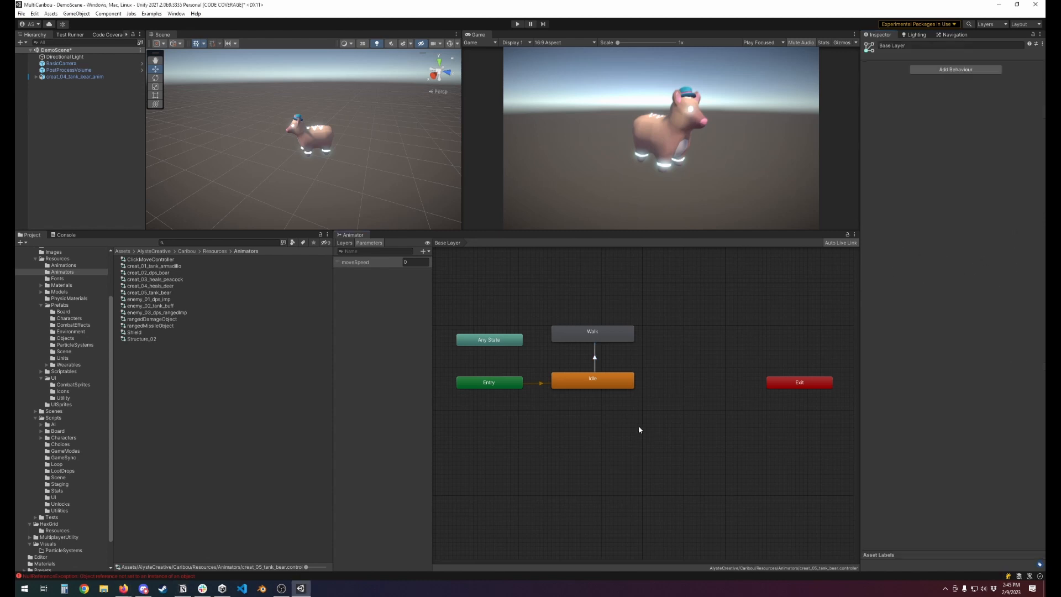
right_click(627, 339)
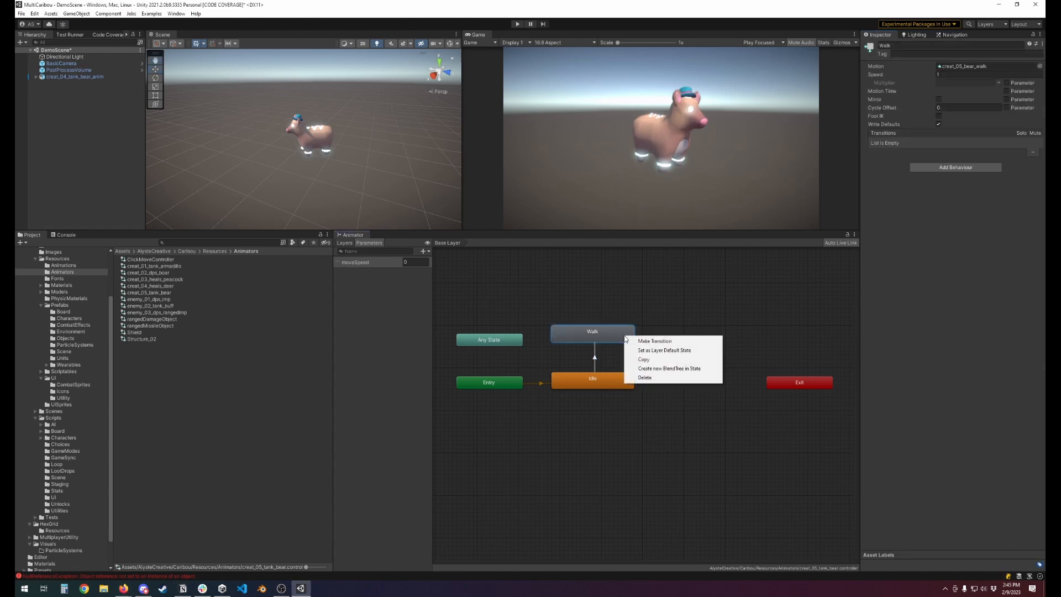
left_click(654, 341)
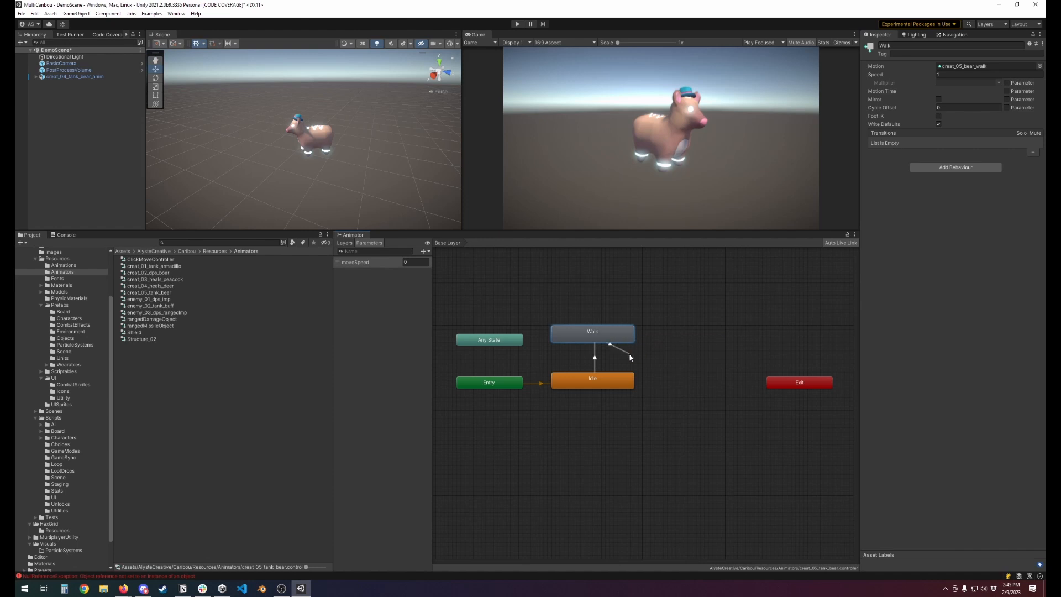
left_click(610, 380)
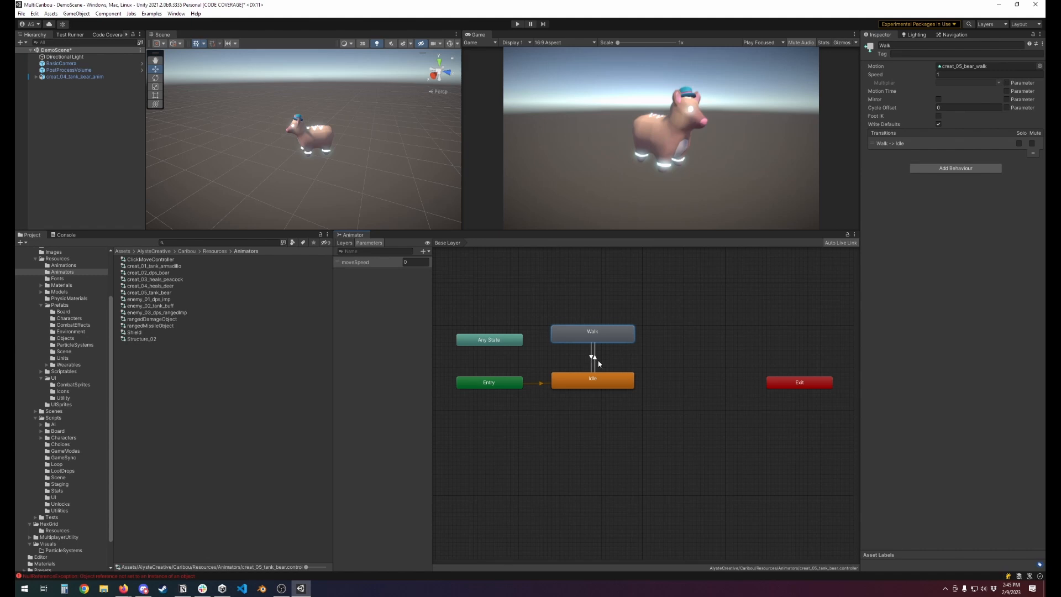
left_click(596, 361)
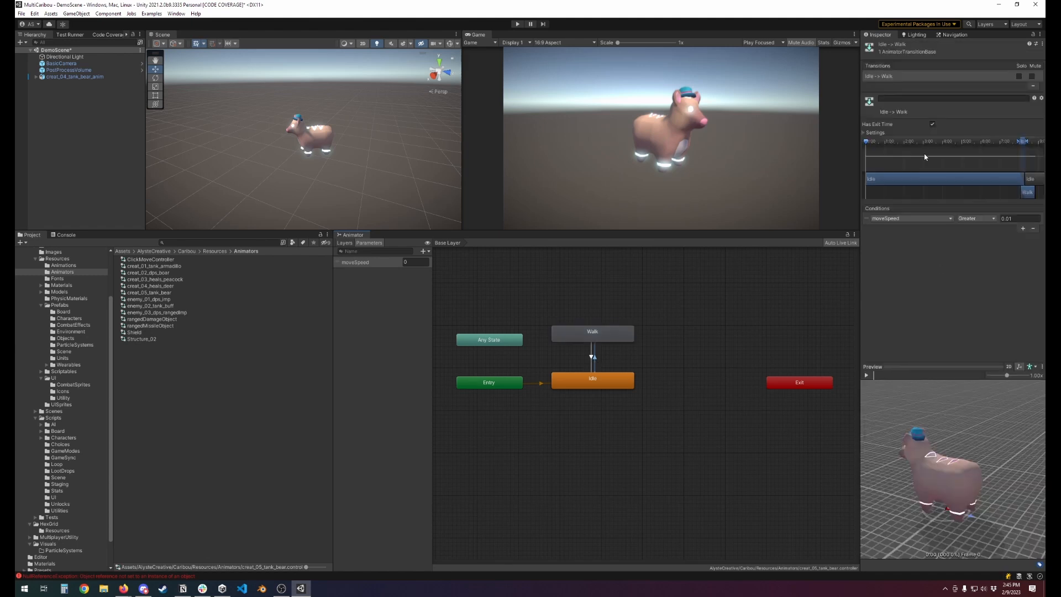
left_click(933, 125)
Step: Give the Walk-to-Idle transition no exit time and the condition moveSpeed Less than 0.01, and save the scene
left_click(592, 356)
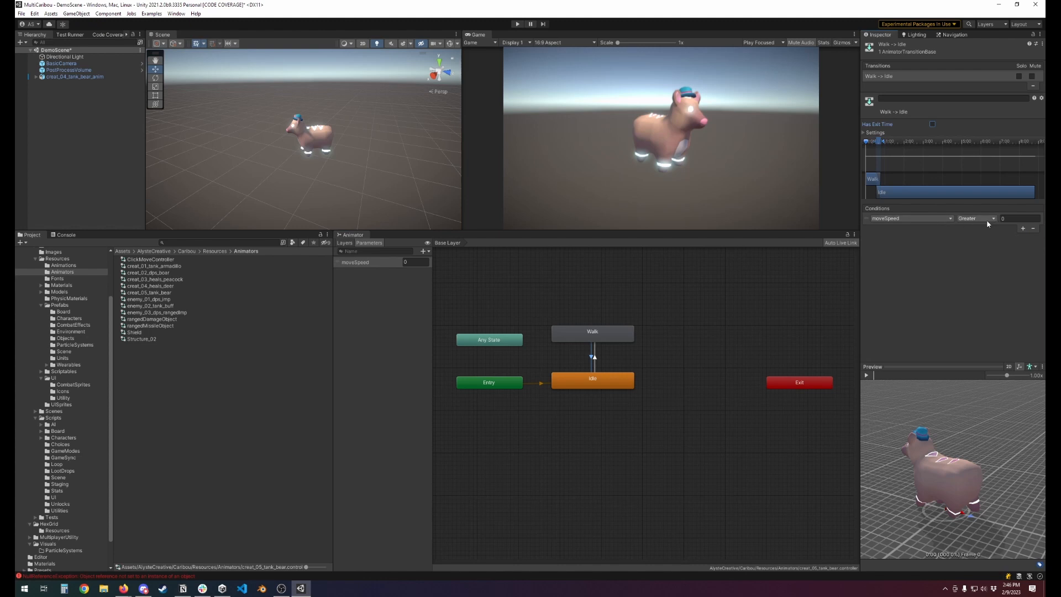
left_click(987, 220)
left_click(976, 236)
left_click(1010, 219)
key("Return")
key("ctrl+s")
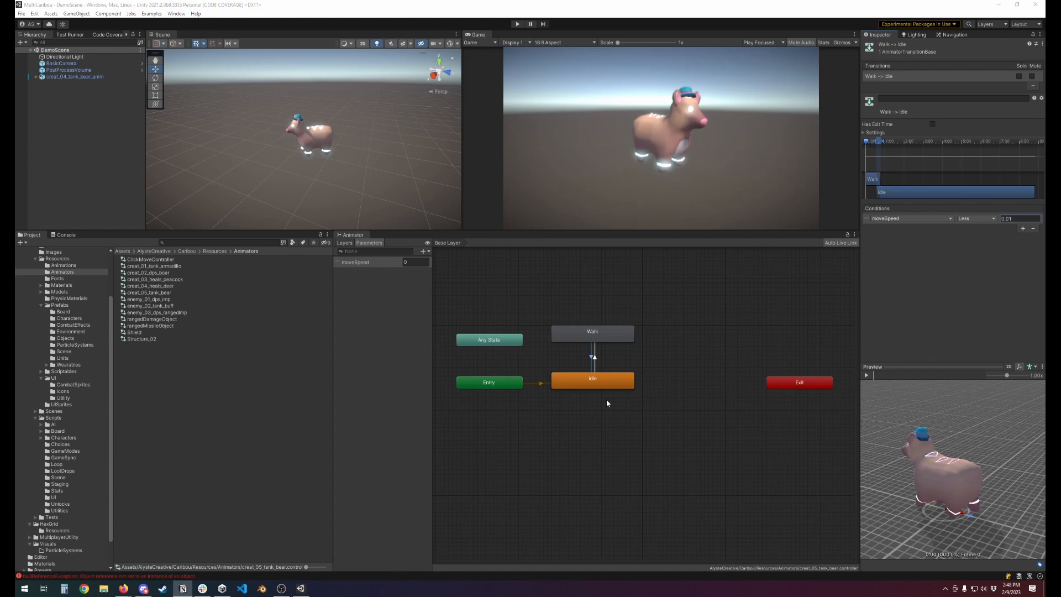
Step: Add a Trigger parameter named basic to the animator controller
left_click(559, 421)
left_click(424, 251)
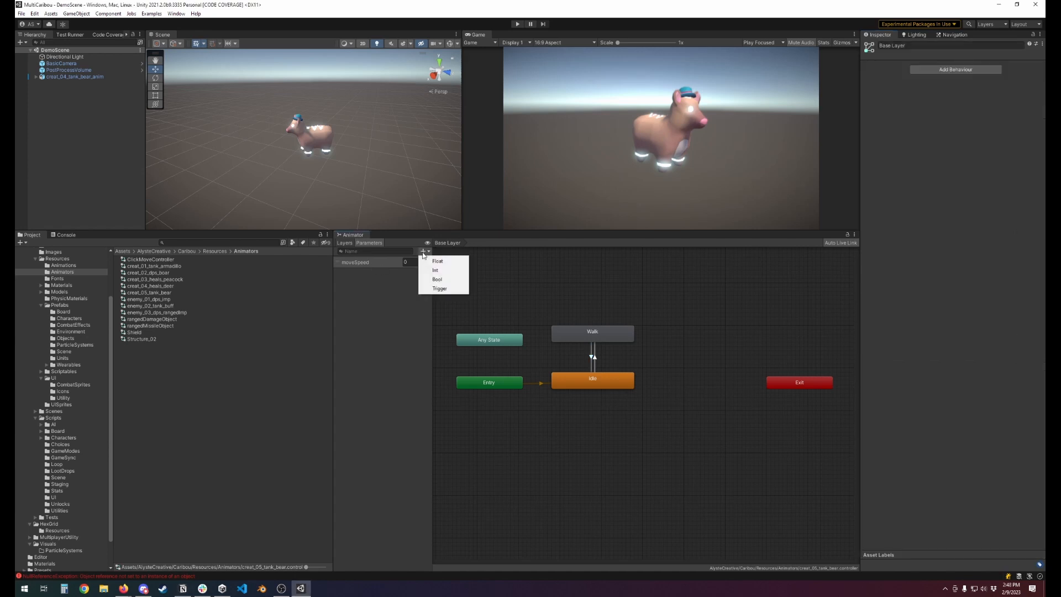
left_click(456, 289)
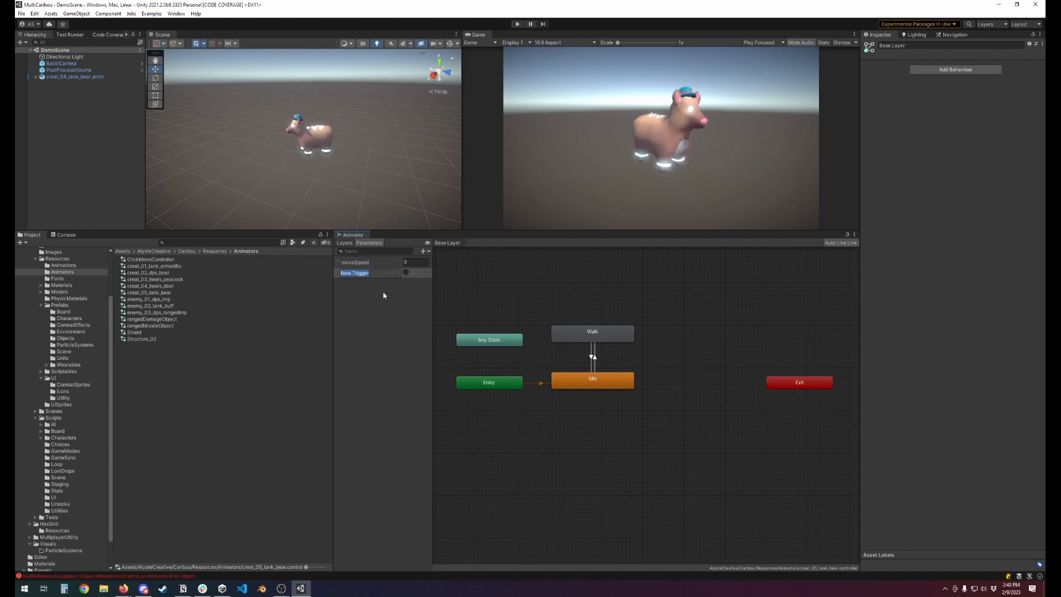
type("basic")
key("Return")
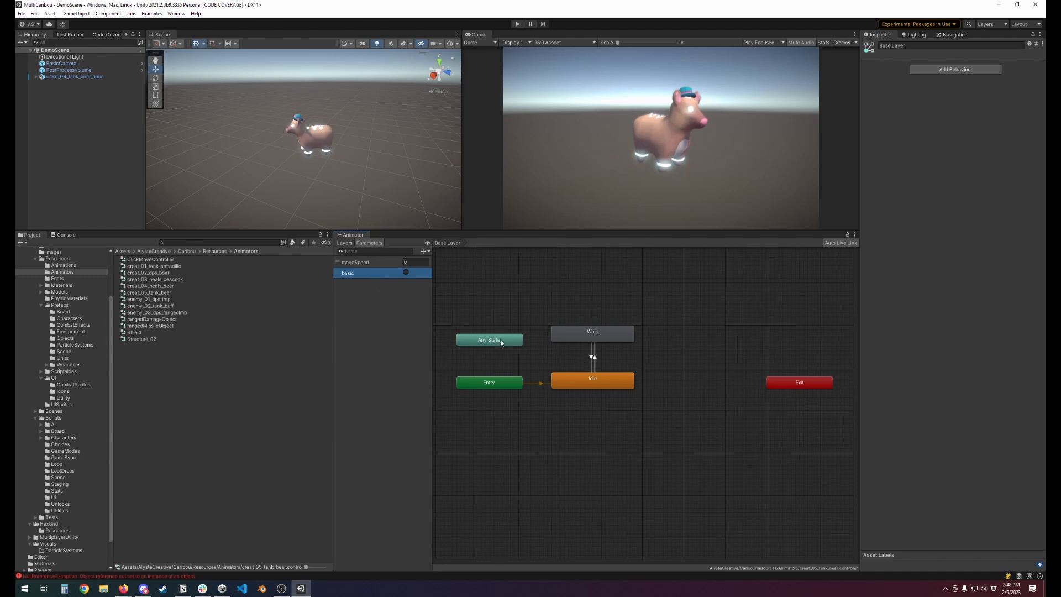
Step: Add an empty state above Walk in the animator graph and name it Basic Attack
right_click(571, 290)
mouse_move(600, 293)
left_click(691, 293)
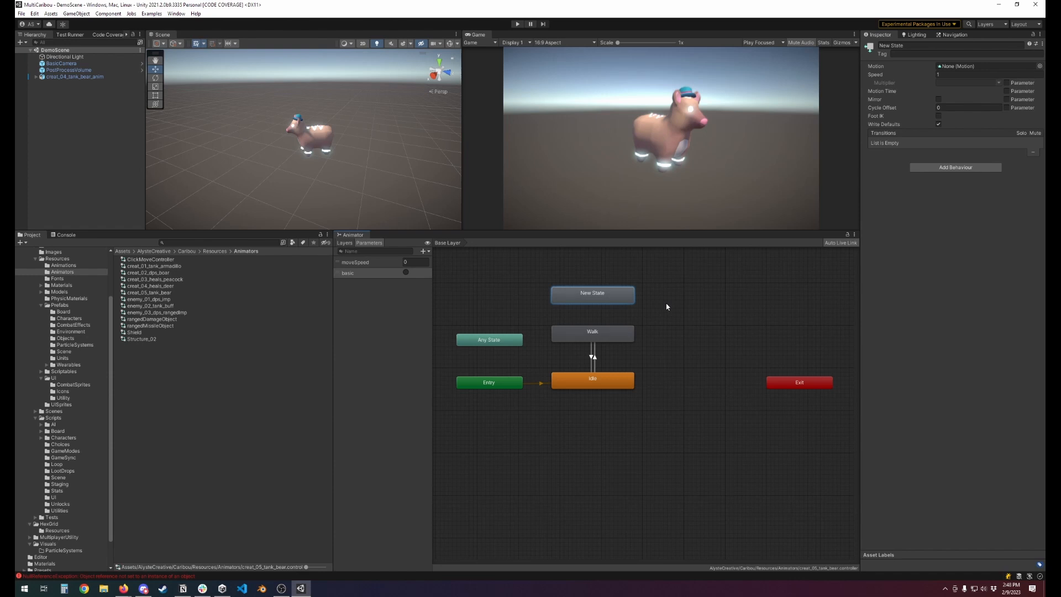
key("alt+Tab")
key("alt+Tab")
left_click(924, 46)
type("Ba")
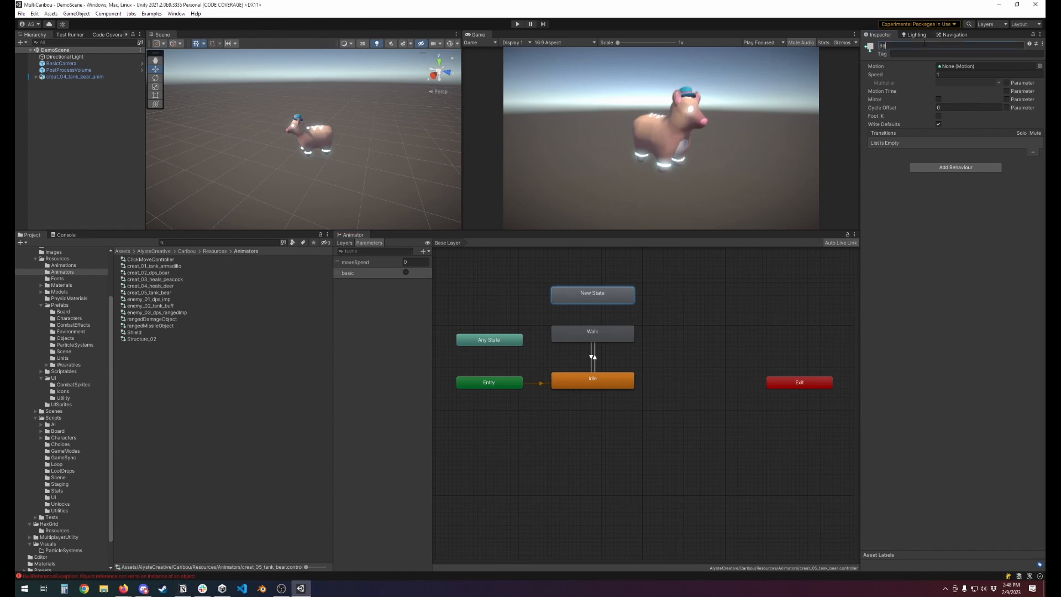
type("sic Attack")
key("Return")
Step: Search the motions for creat_05 and choose creat_05_bear_basic for the Basic Attack state
left_click(1039, 67)
type("creat_")
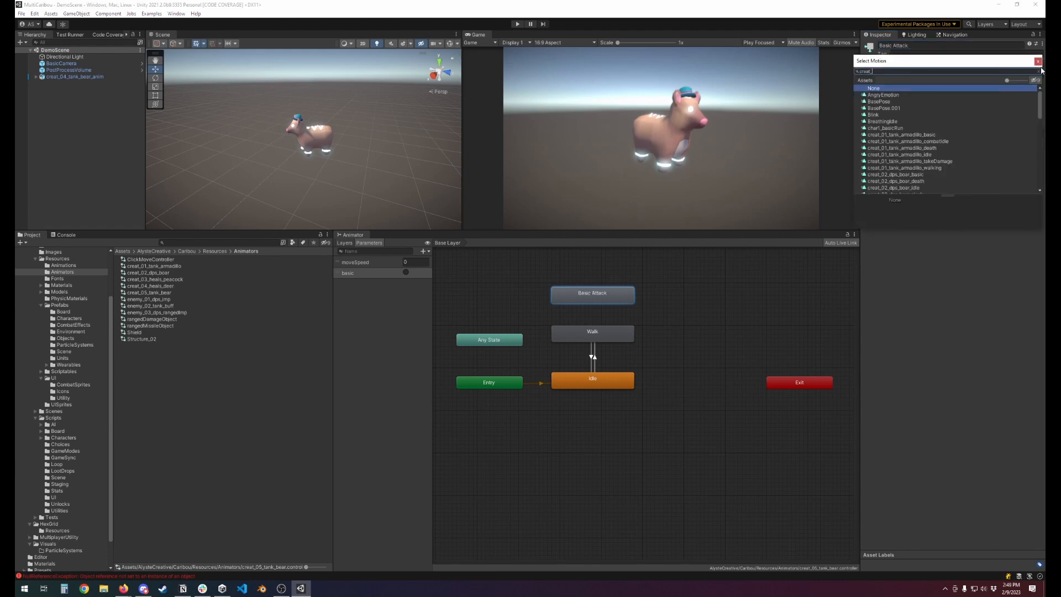
type("05")
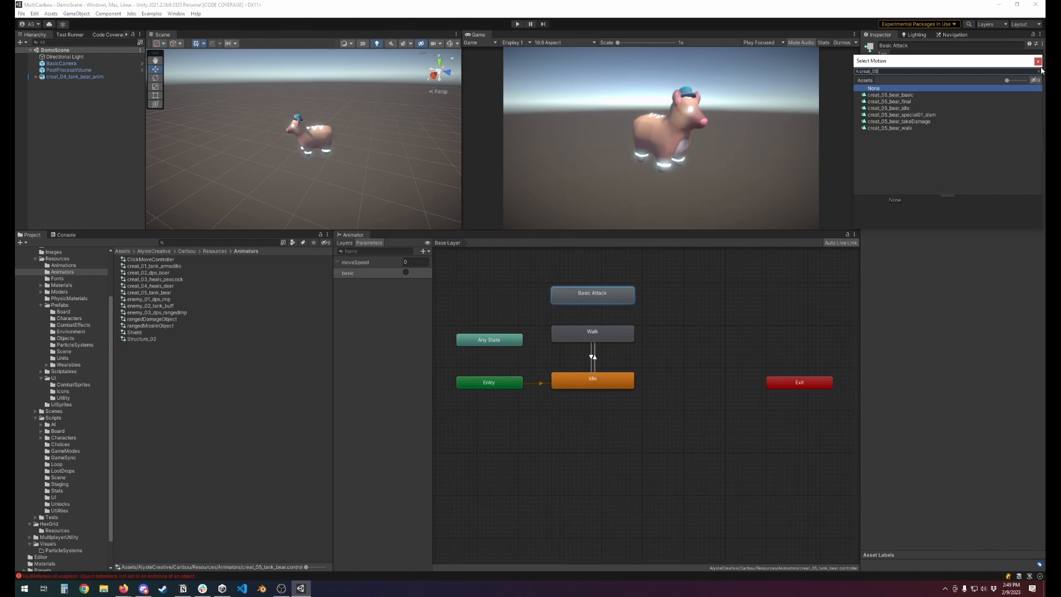
left_click(915, 95)
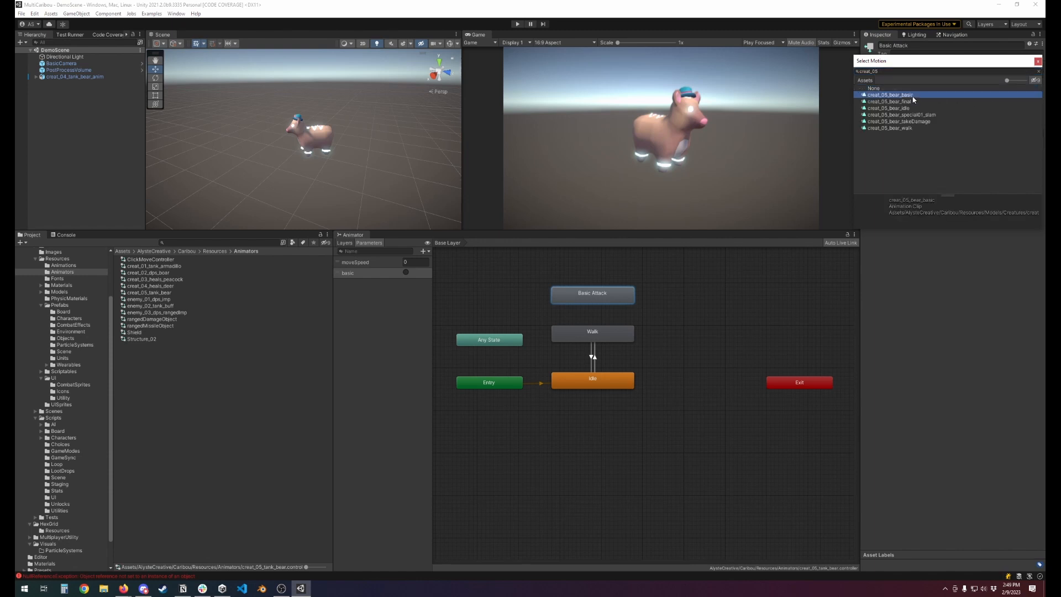
Step: Confirm creat_05_bear_basic as the Basic Attack motion and make a transition from Any State to Basic Attack
double_click(914, 98)
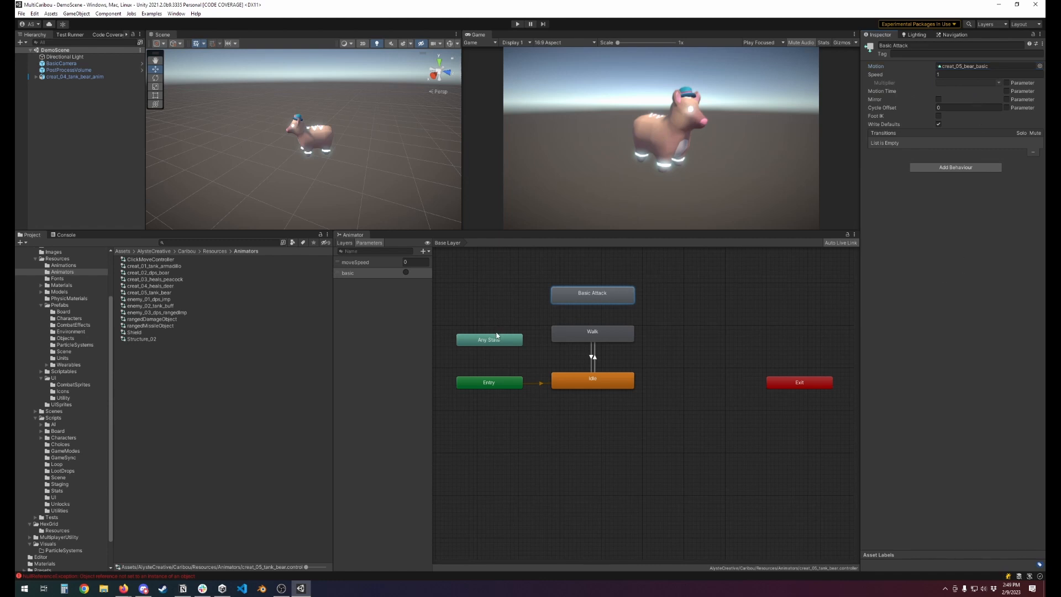
left_click(544, 324)
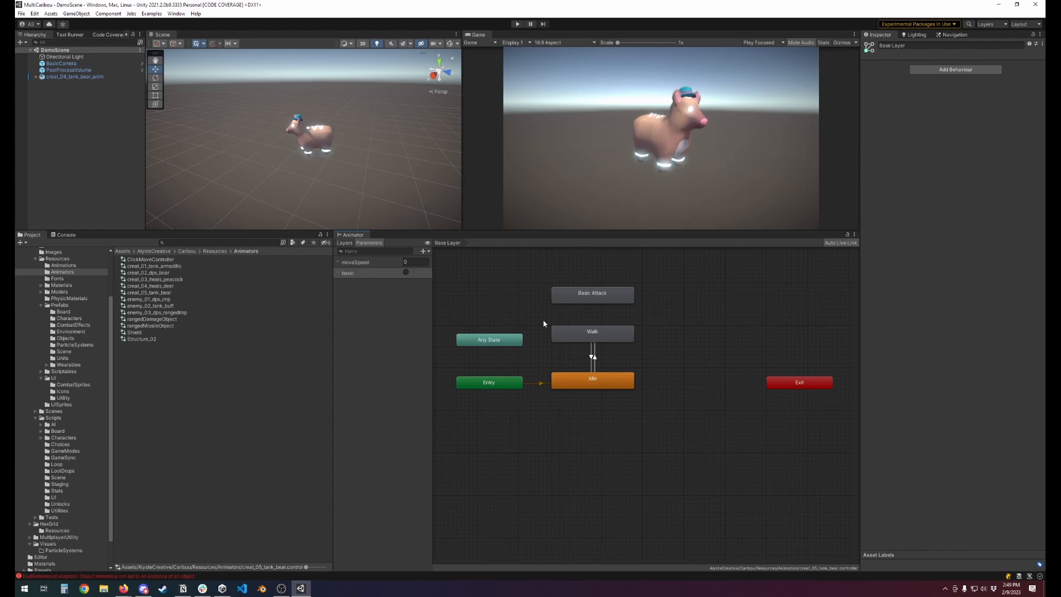
right_click(504, 346)
left_click(531, 350)
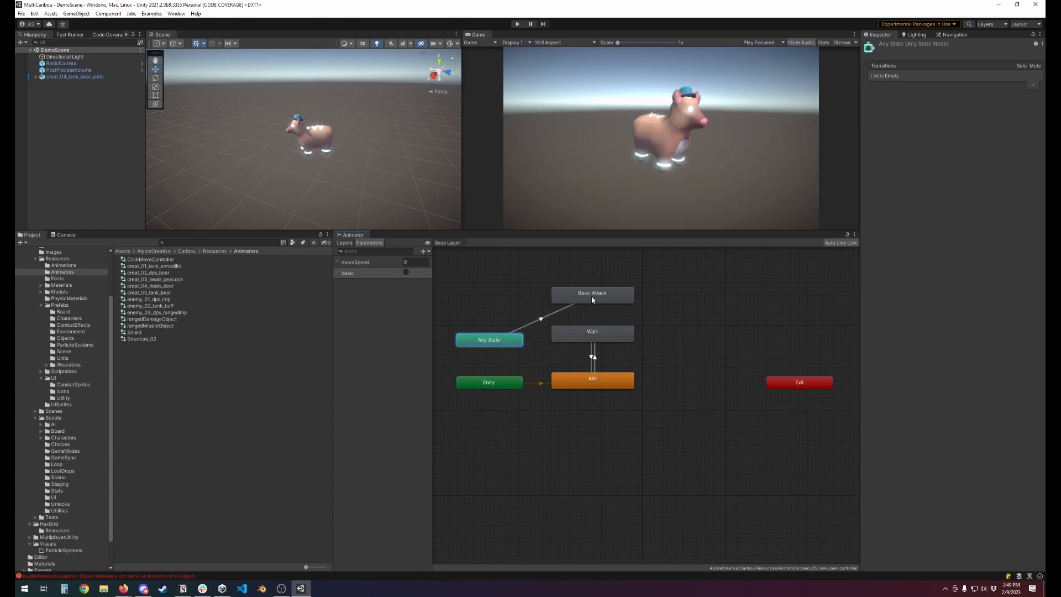
left_click(593, 299)
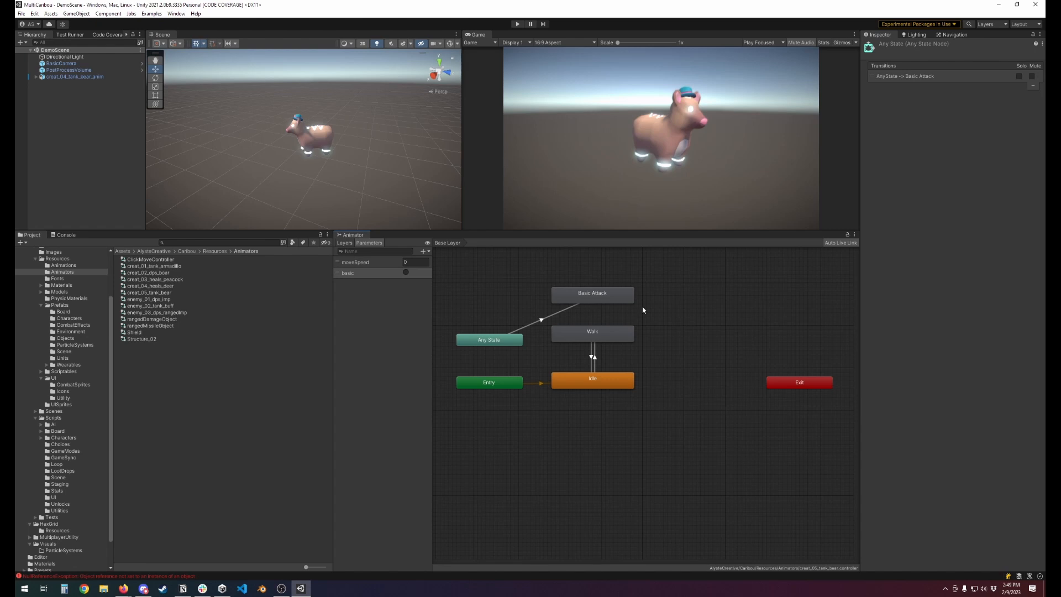
Step: Add a condition on the basic trigger to the Any State to Basic Attack transition
left_click(552, 319)
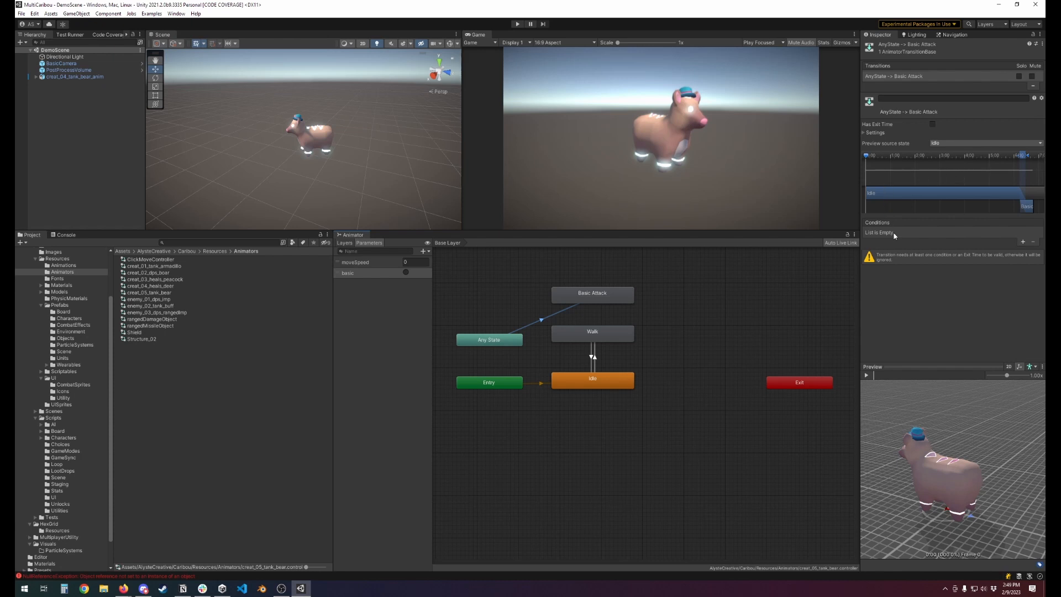
left_click(1023, 243)
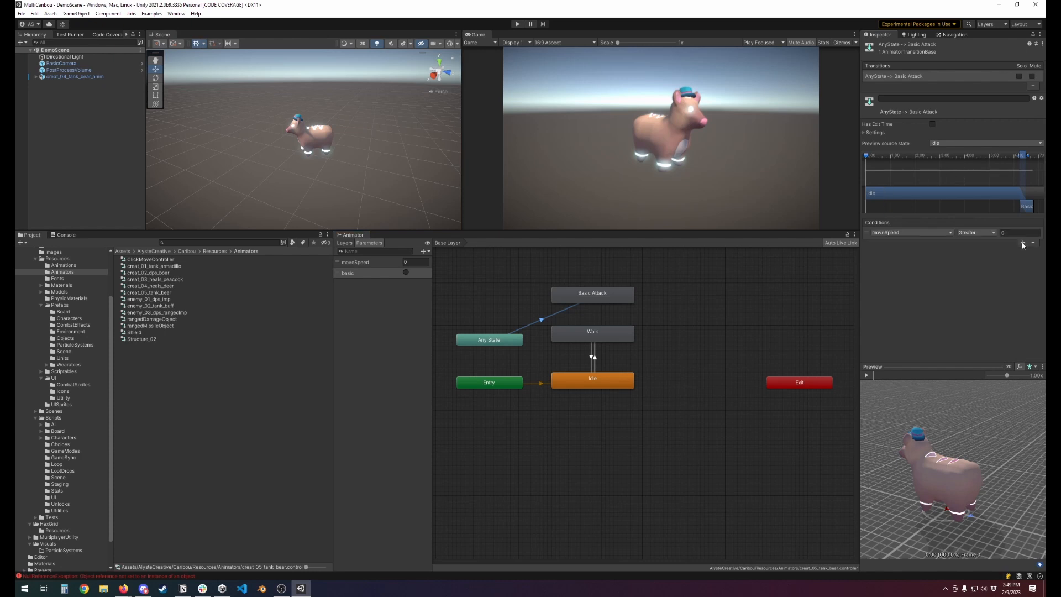
left_click(918, 233)
left_click(883, 269)
Step: Make a transition from Basic Attack to Exit and select it to show its settings
right_click(628, 303)
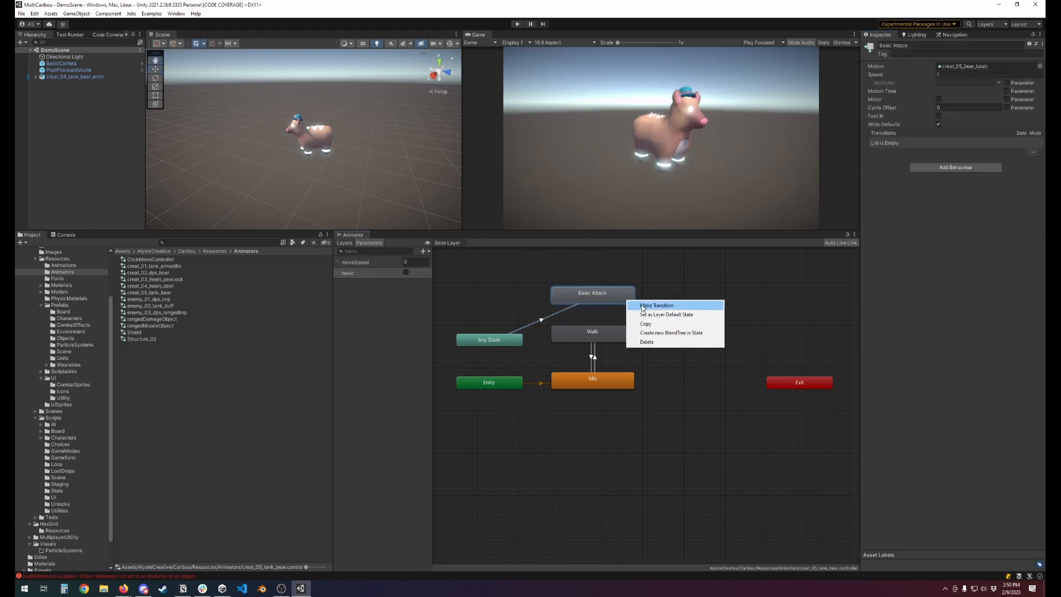
left_click(644, 306)
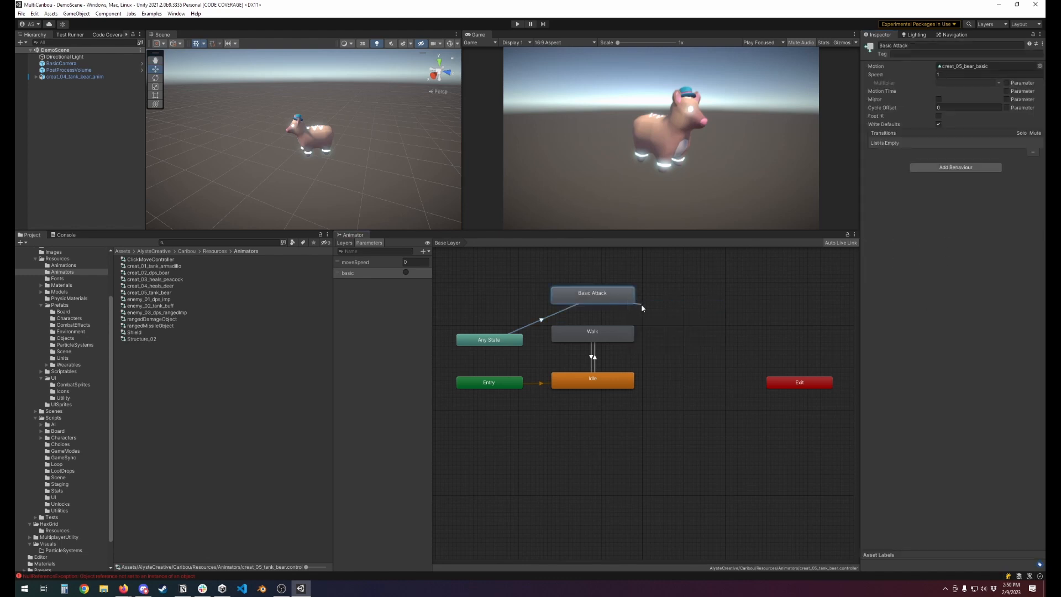
left_click(807, 387)
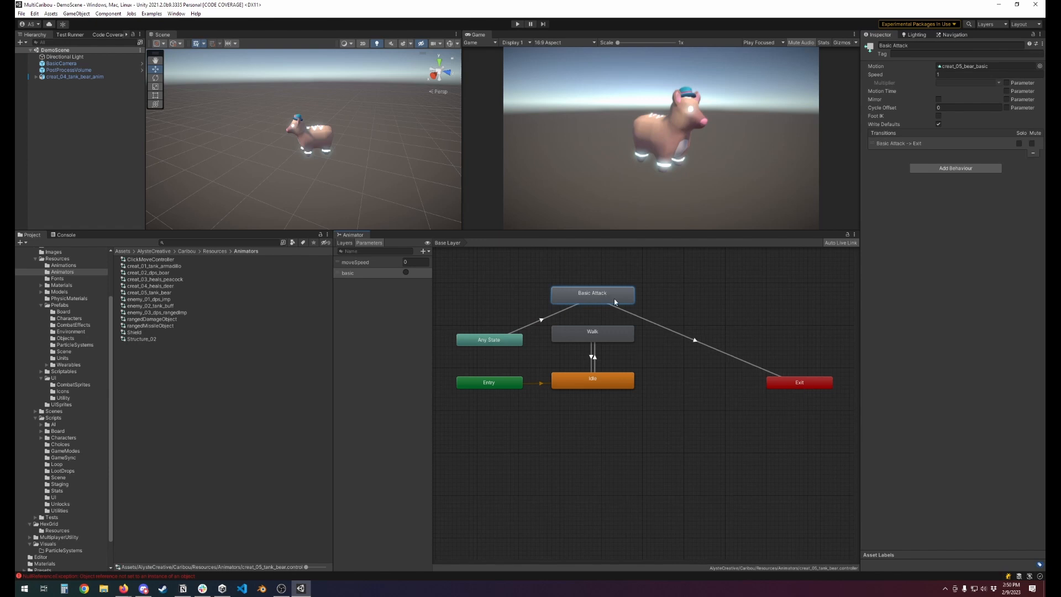
left_click(694, 342)
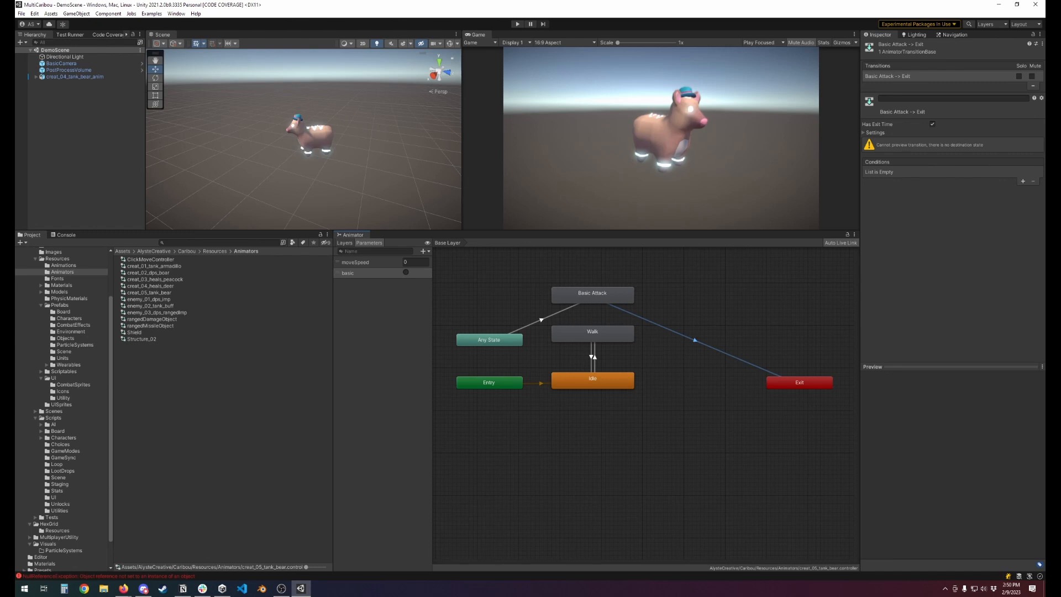
key("alt+Tab")
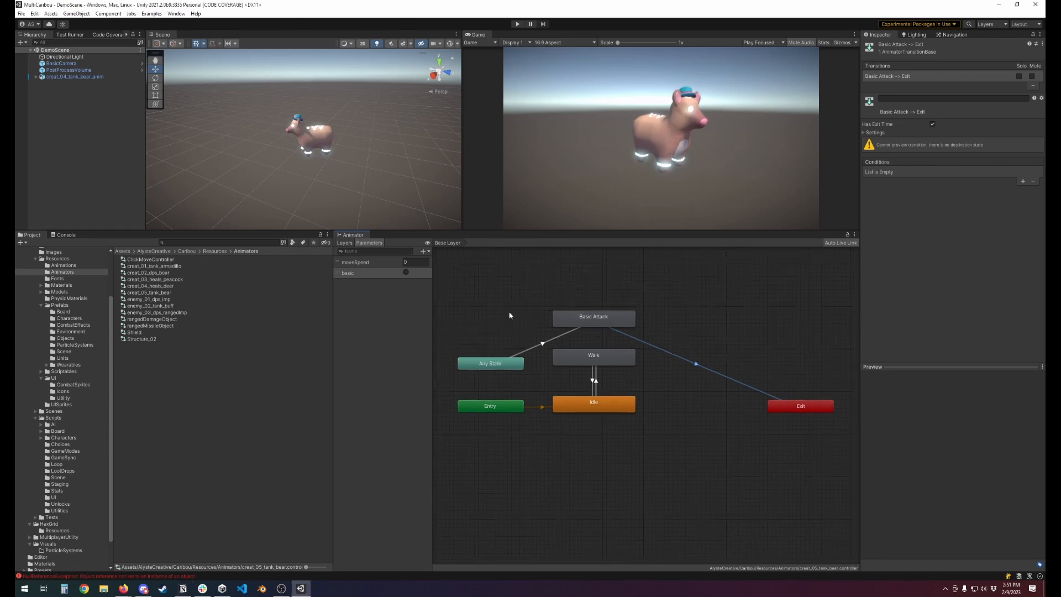
Step: Add an empty state above Basic Attack in the animator graph and name it Death
right_click(623, 308)
mouse_move(673, 312)
left_click(735, 312)
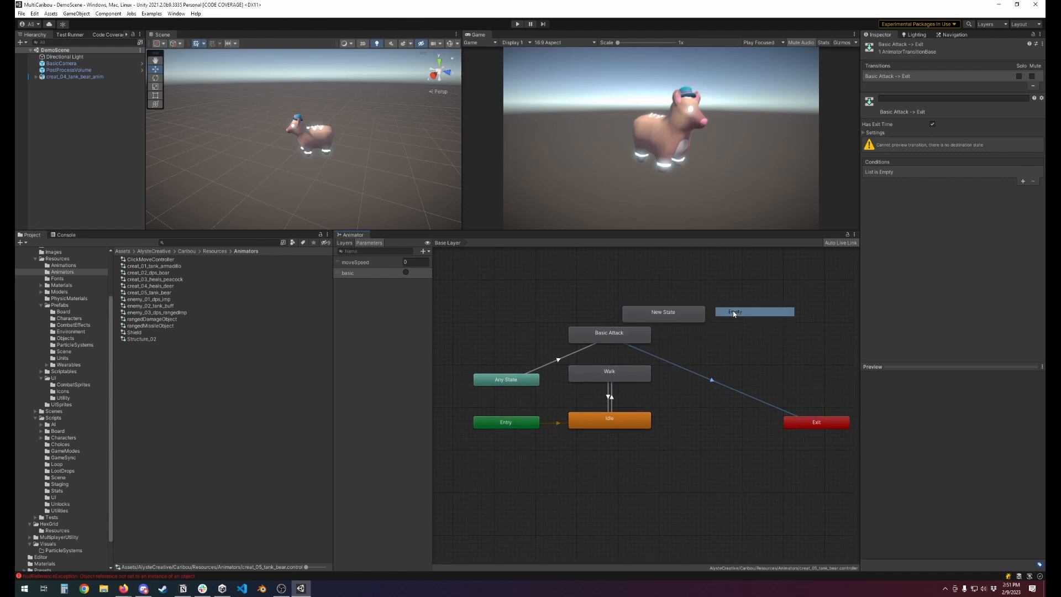
left_click_drag(651, 317, 596, 311)
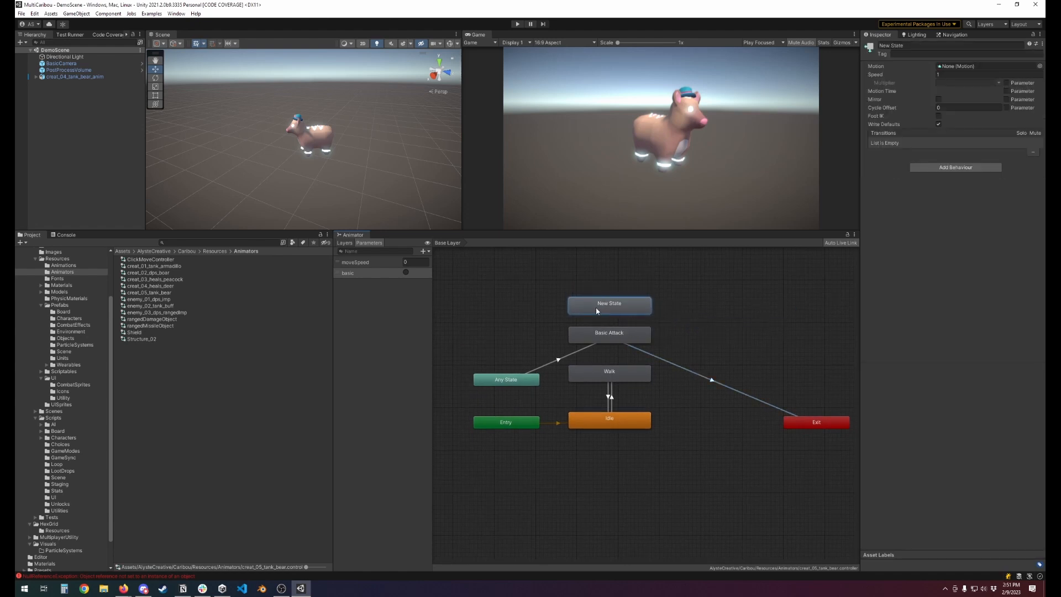
left_click(920, 46)
type("Death")
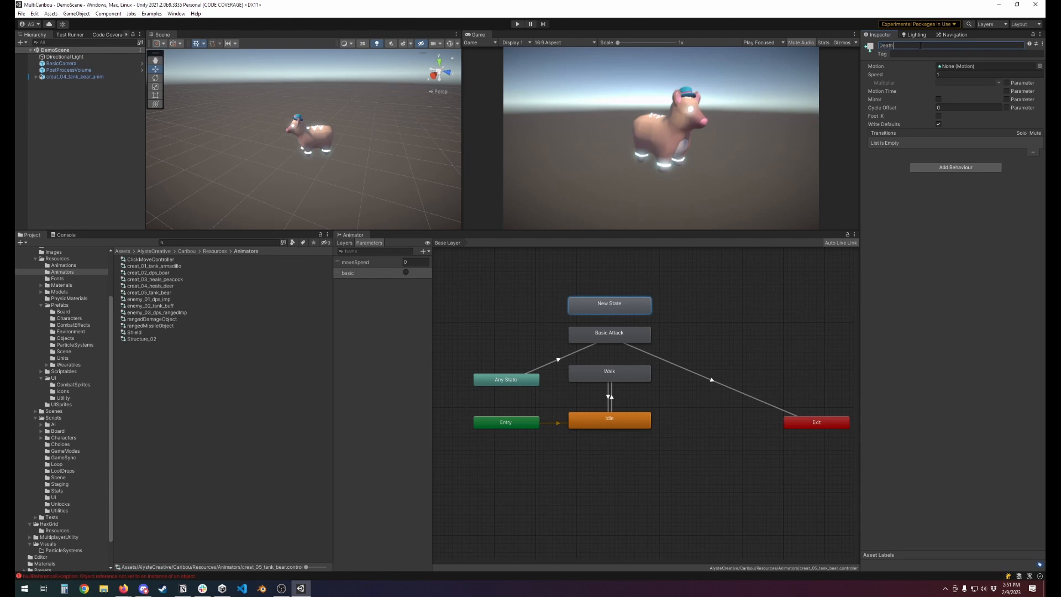
key("Return")
Step: Search the motions for creat_05 and assign creat_05_bear_final to the Death state
left_click(1040, 66)
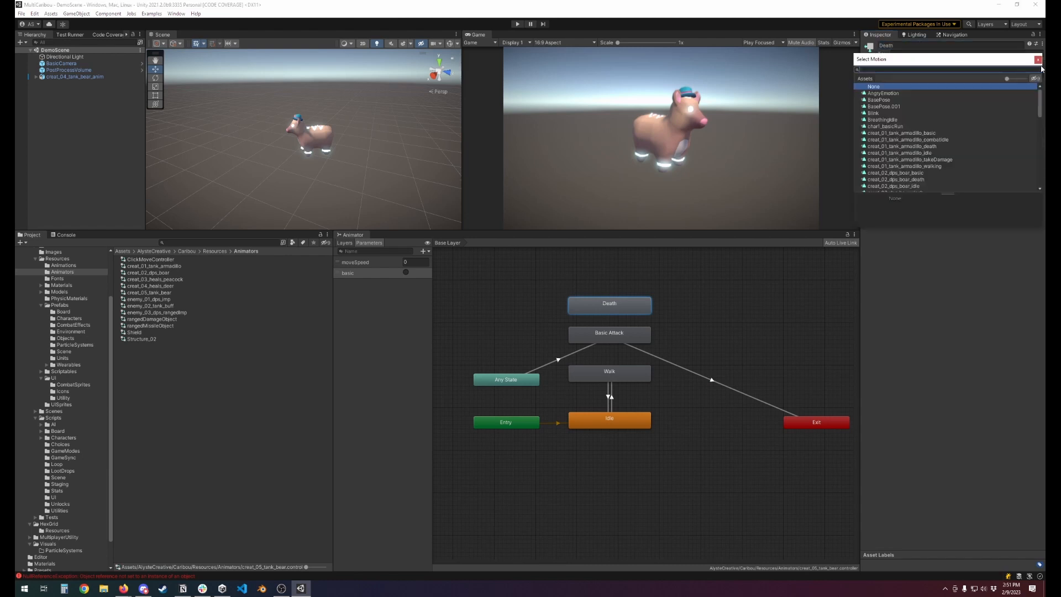
type("creat-")
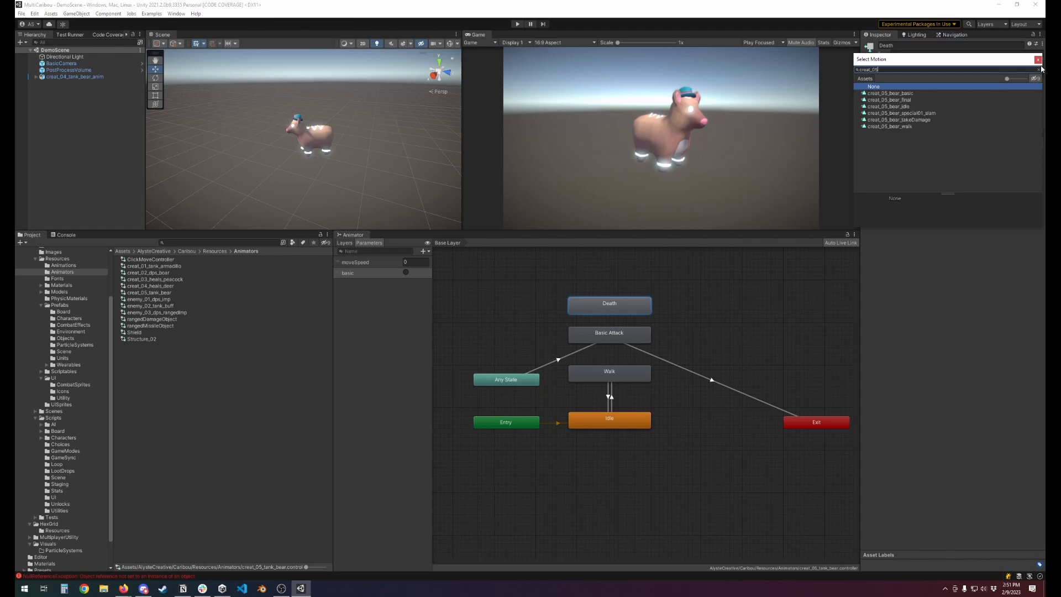
double_click(901, 101)
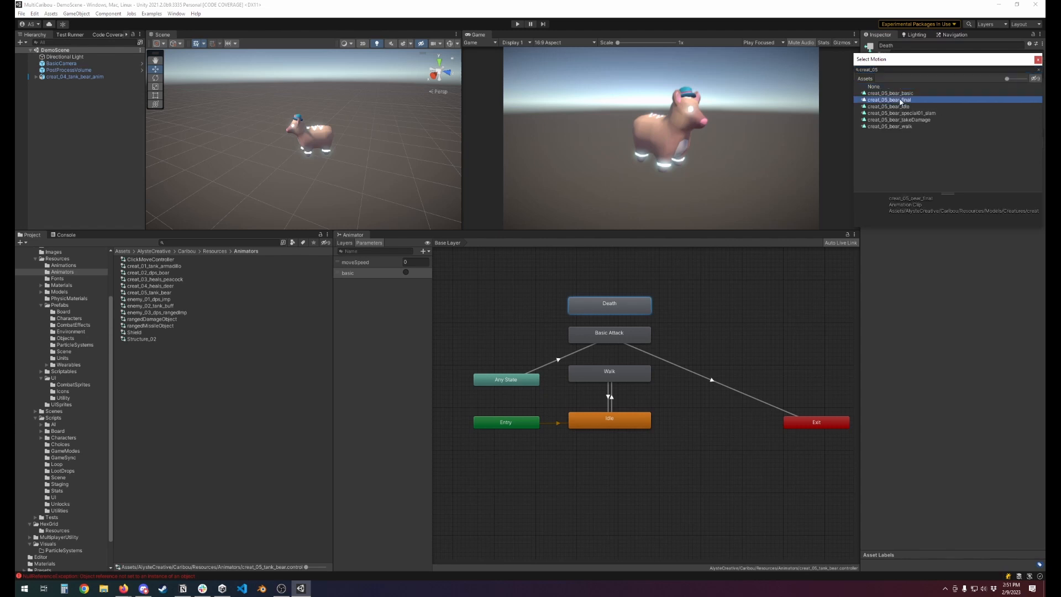
Step: Make a transition from Any State to Death and add a condition entry to it
right_click(506, 382)
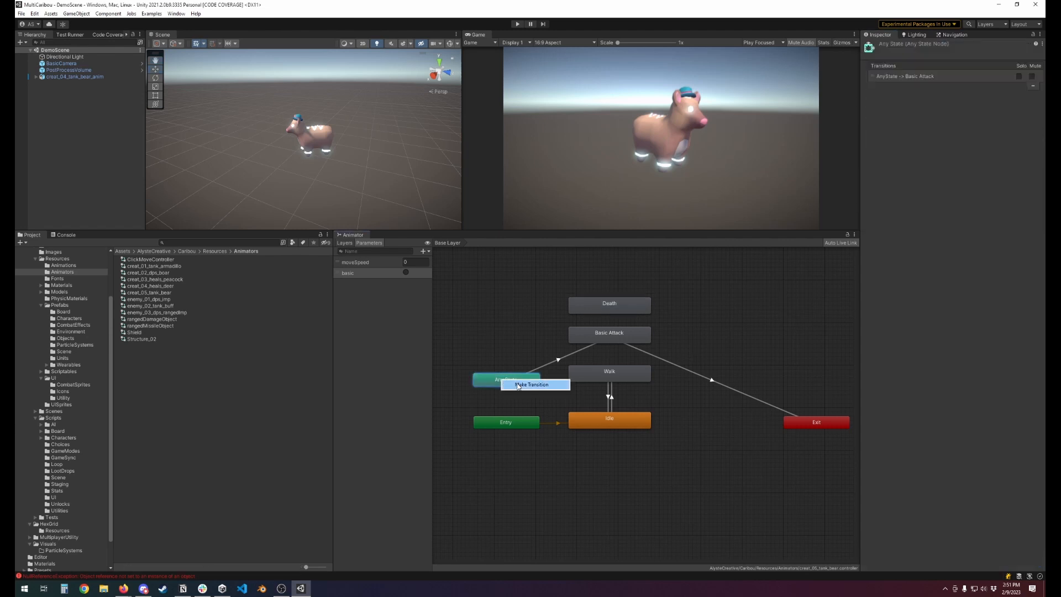
left_click(528, 383)
left_click(599, 310)
left_click(558, 347)
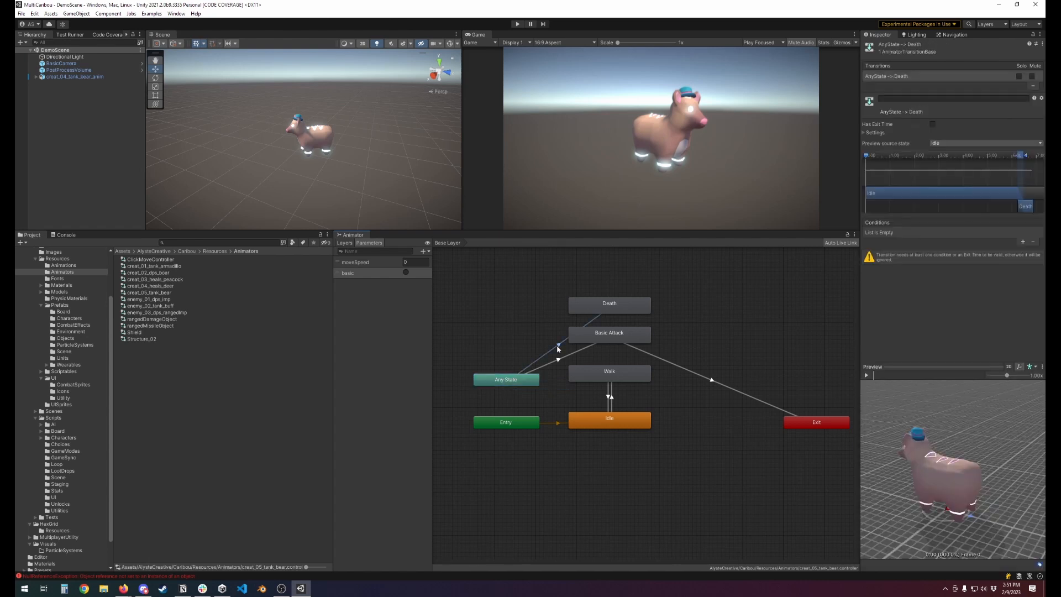
left_click(1023, 243)
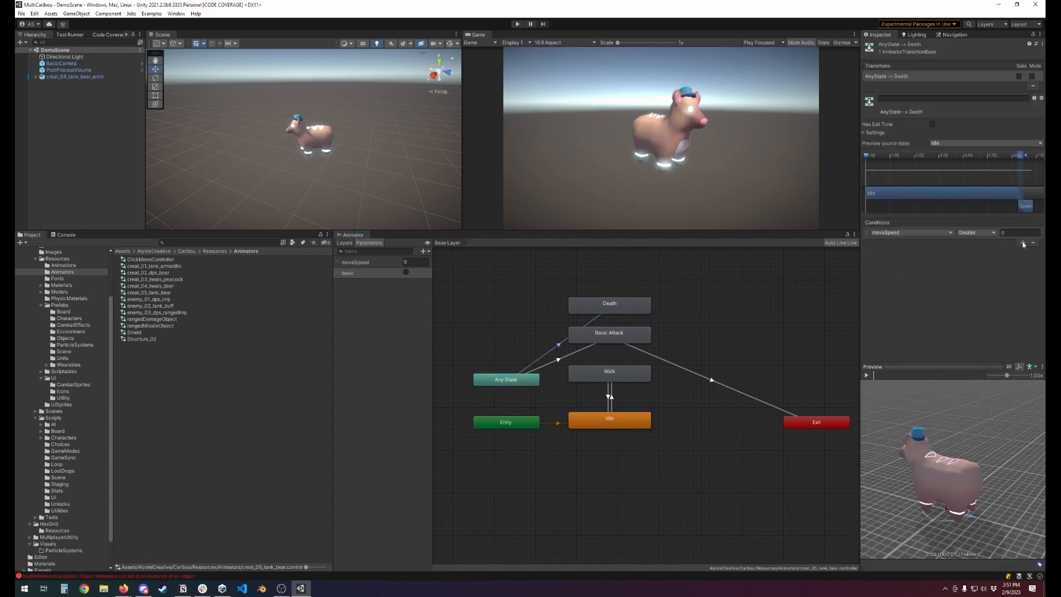
Step: Add a Trigger parameter named final to the animator controller
left_click(424, 252)
left_click(437, 287)
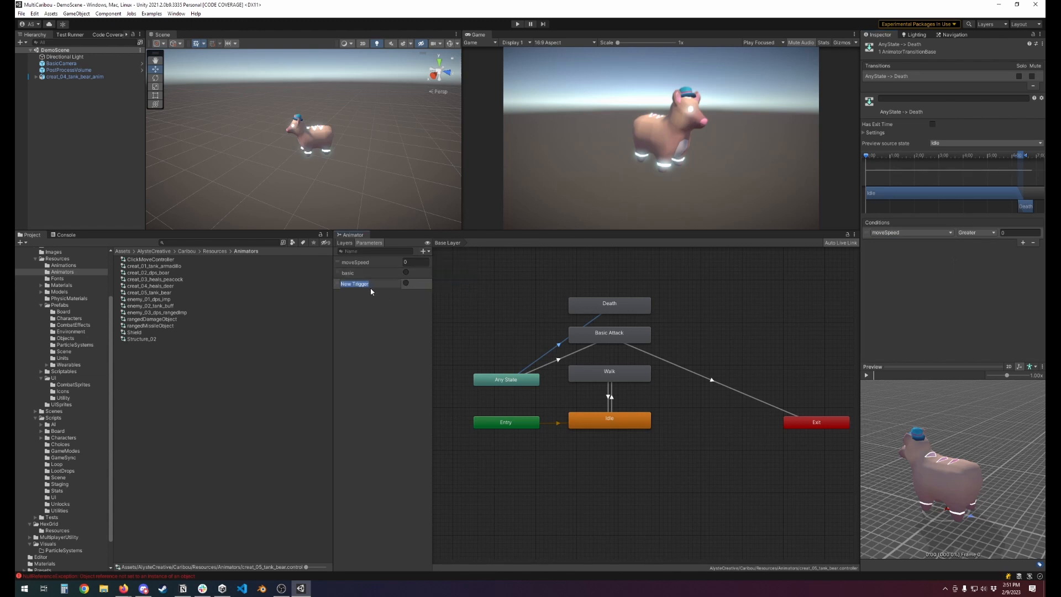
type("final")
key("Return")
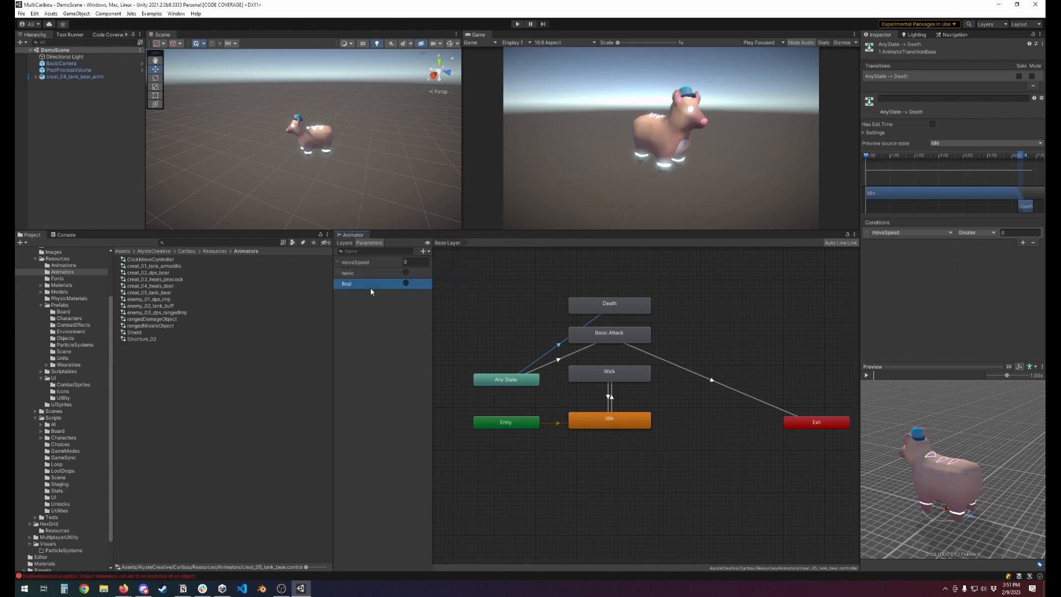
Step: Set the Any State to Death transition's condition to final and move the Death state slightly higher in the graph
left_click(912, 233)
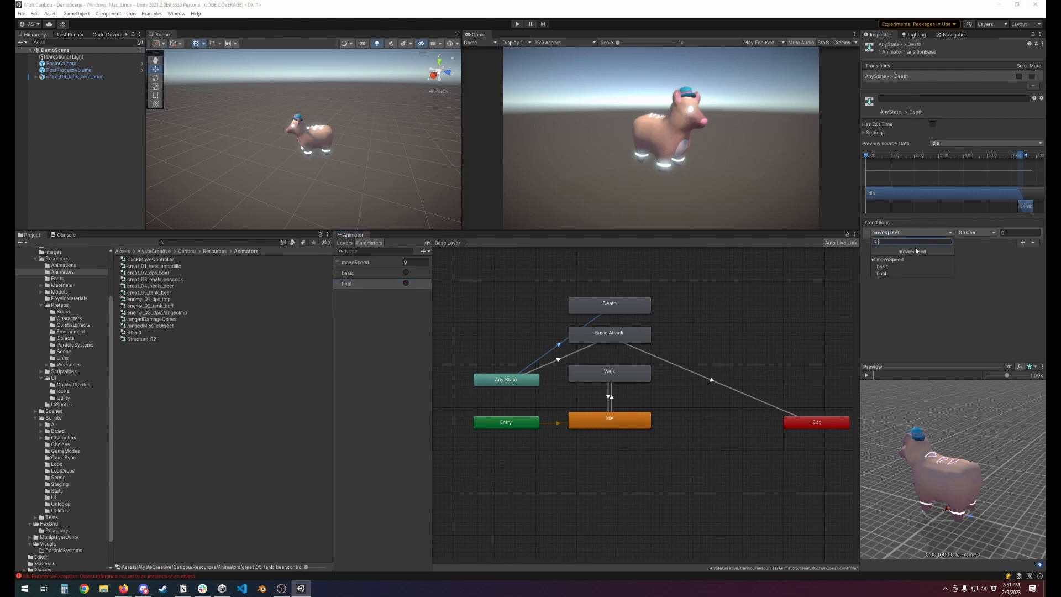
left_click(903, 274)
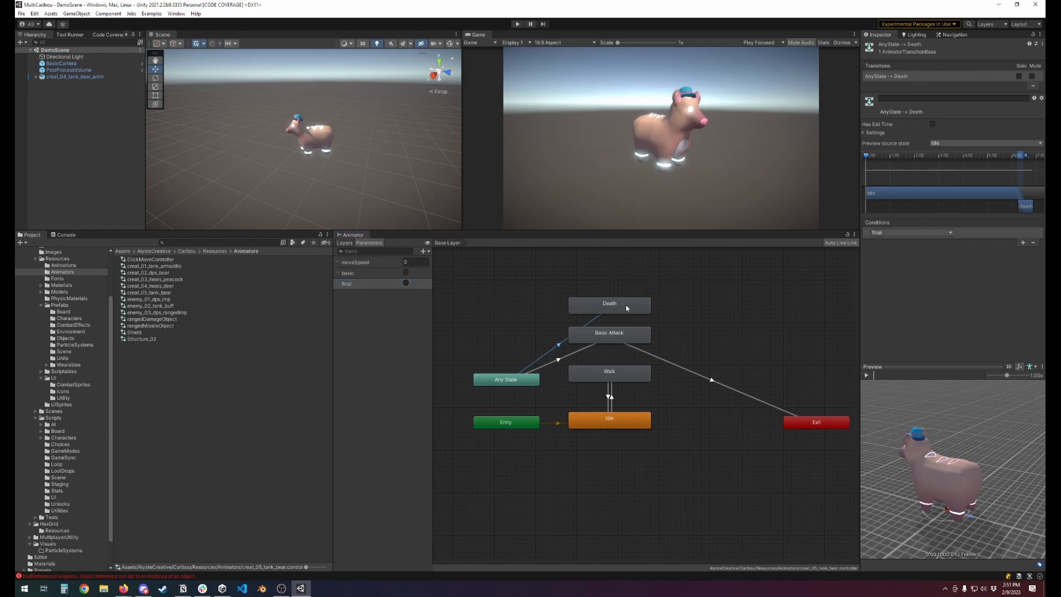
left_click_drag(626, 308, 625, 296)
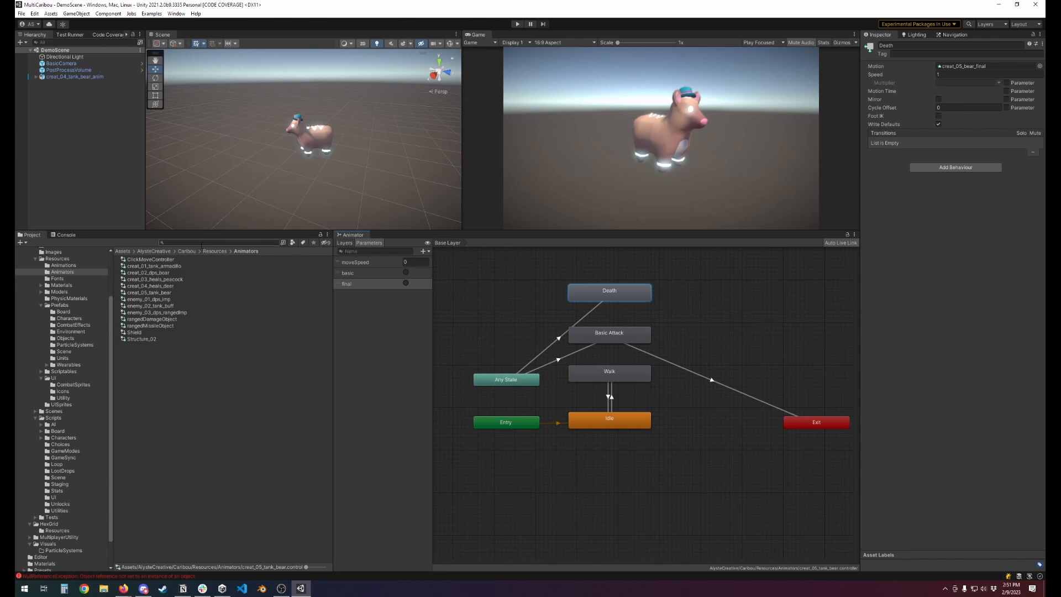
Step: Run the scene in Play mode, select creat_04_tank_bear_anim, and set moveSpeed to 1 to test the Walk state
left_click(92, 135)
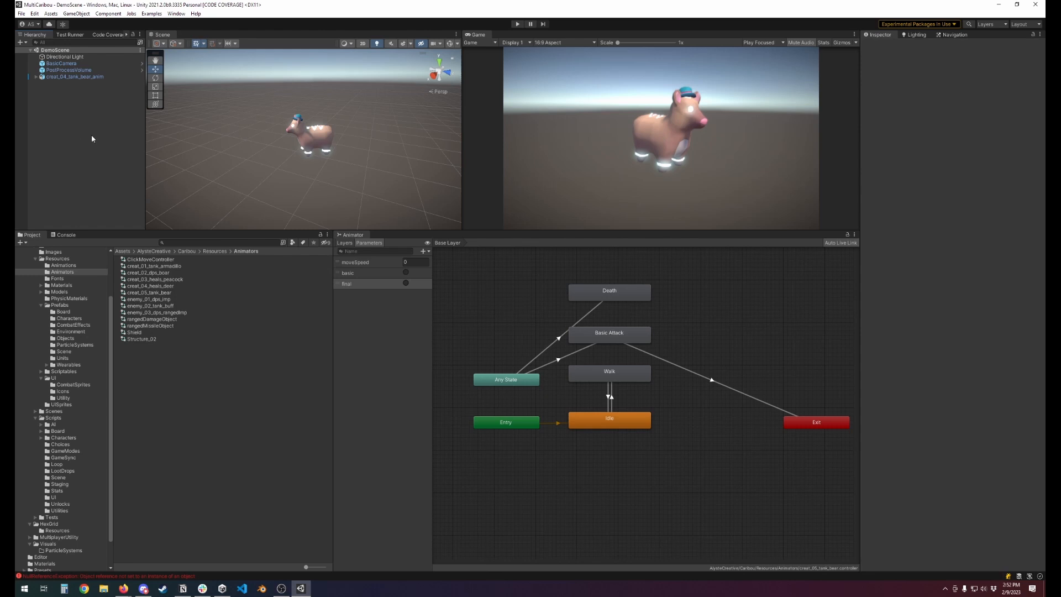
left_click(518, 25)
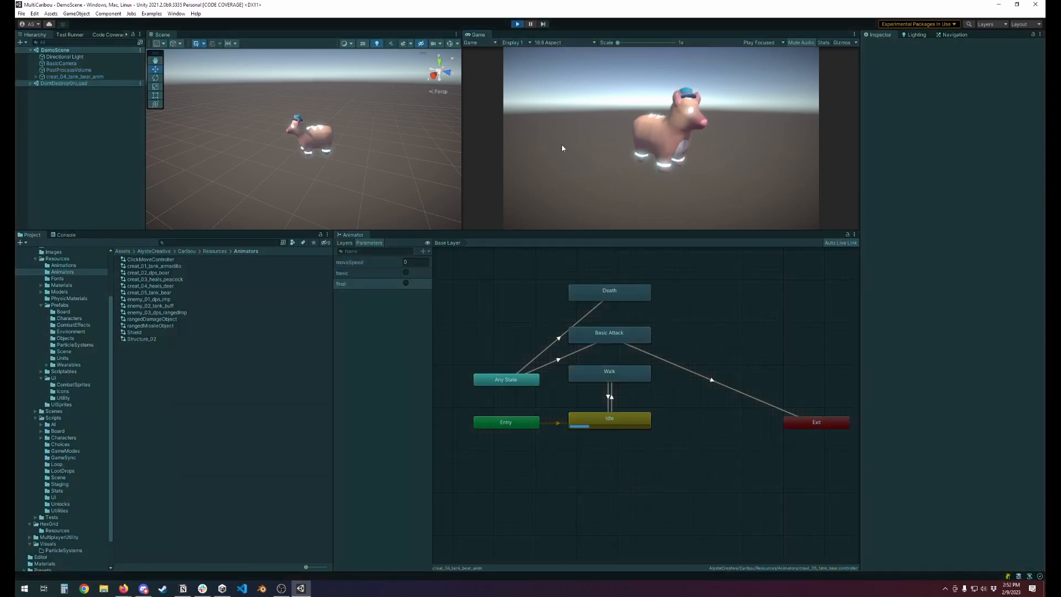
left_click(102, 77)
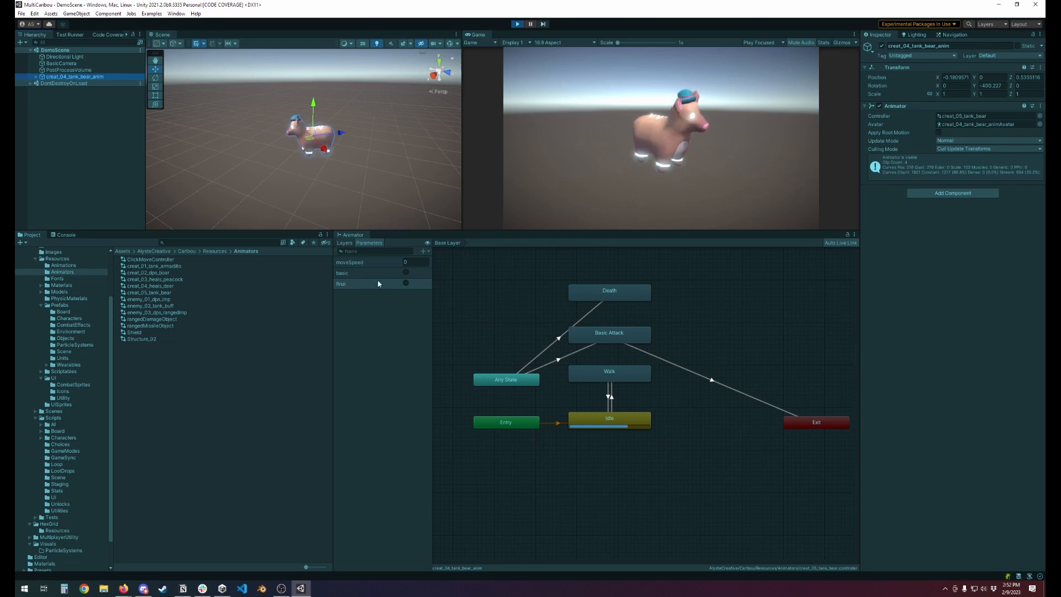
left_click(416, 262)
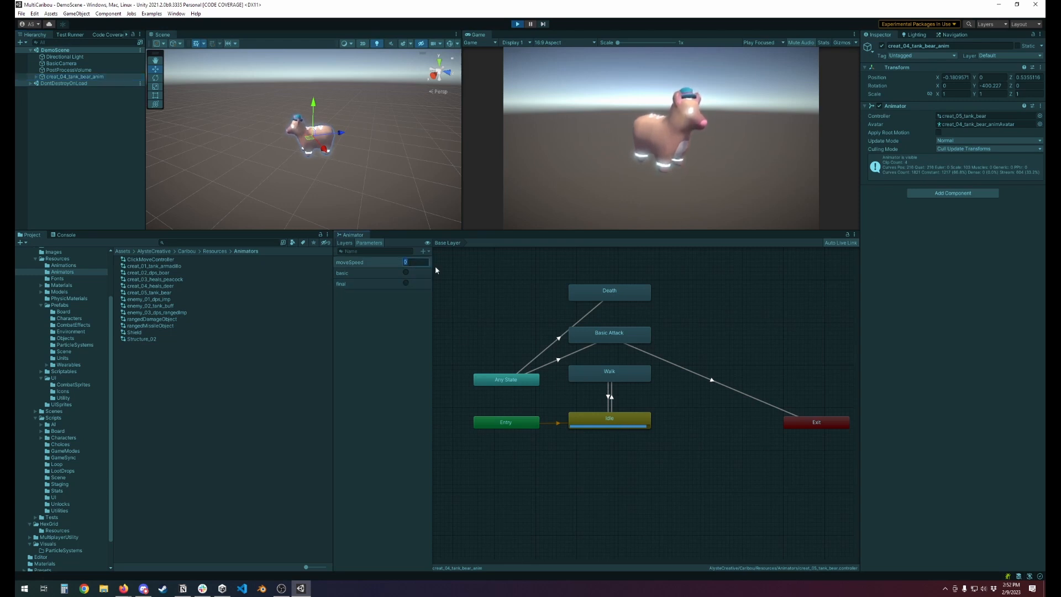
type("1")
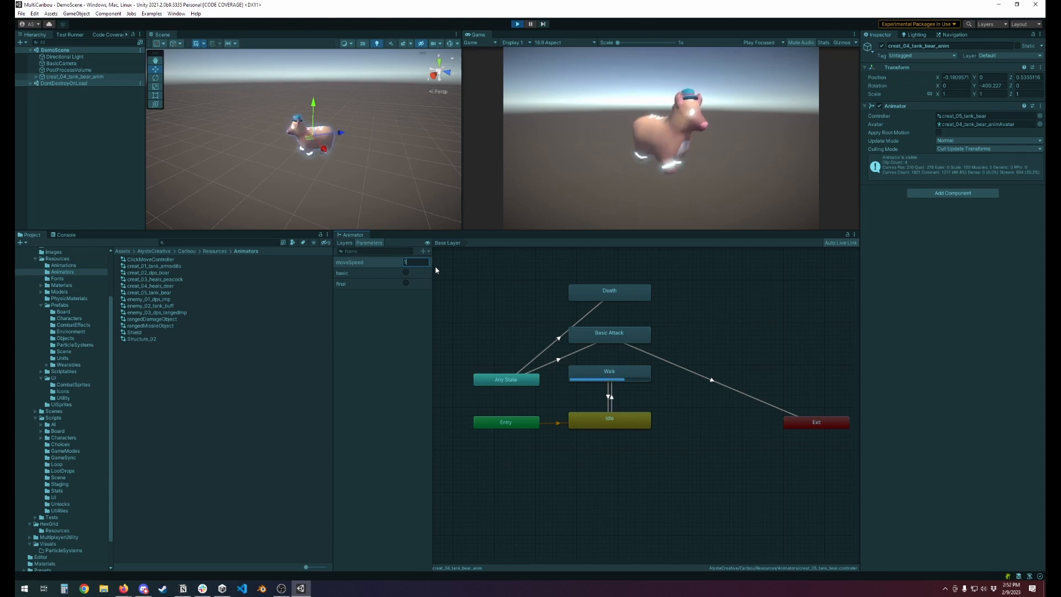
Step: Switch moveSpeed through 0, 0.4, 1 and back to 0 to test the transitions between Idle and Walk
key("BackSpace")
type("0")
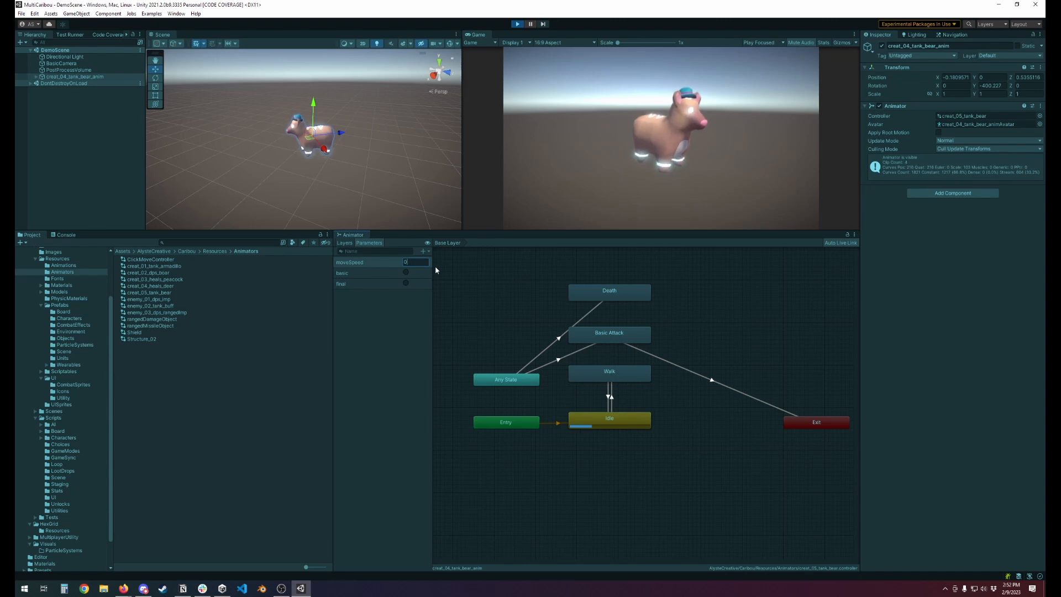
type(".4")
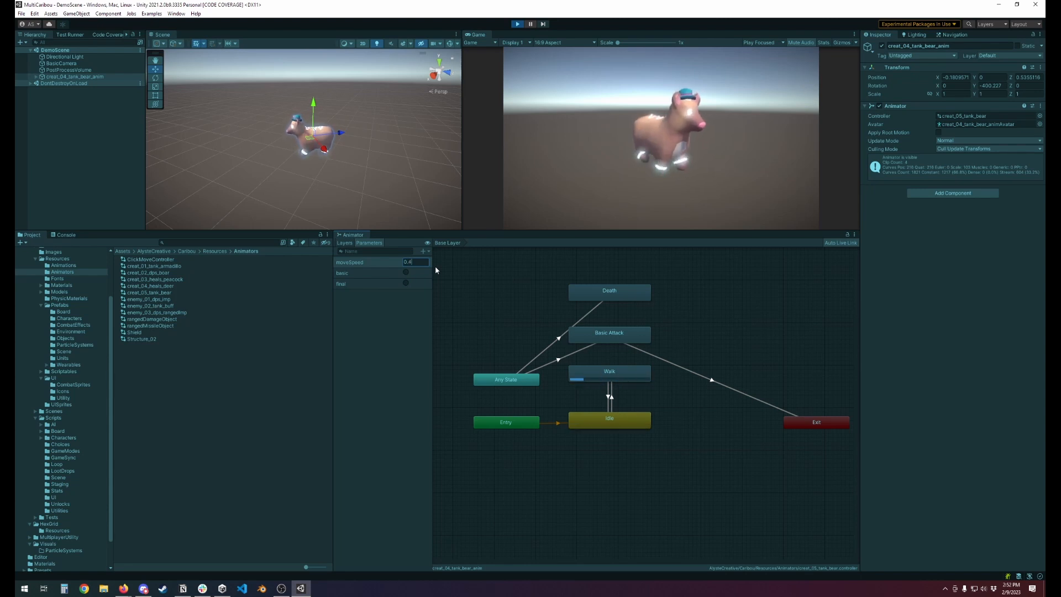
key("BackSpace")
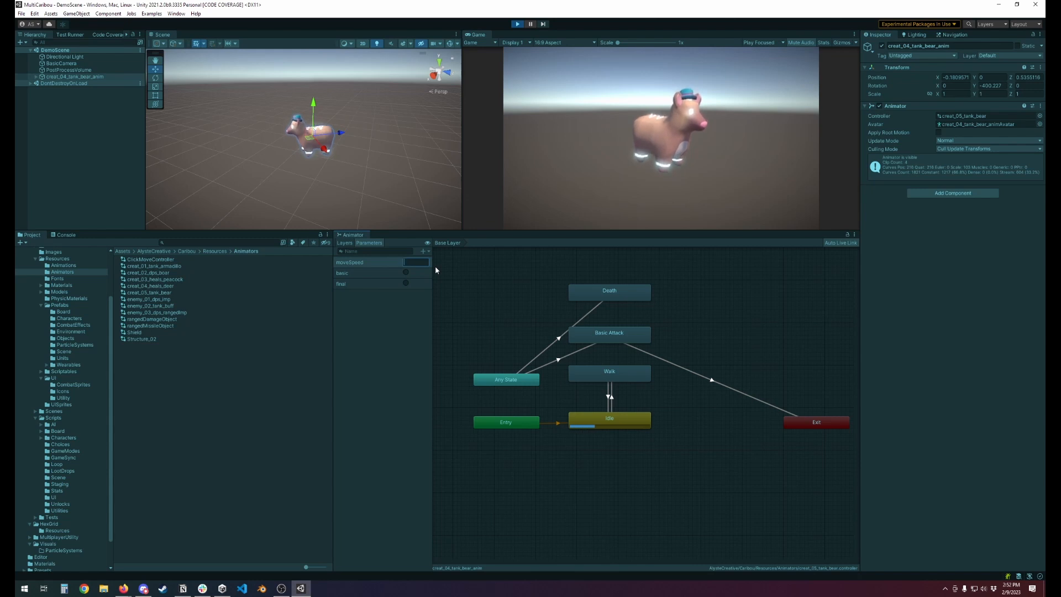
type("1")
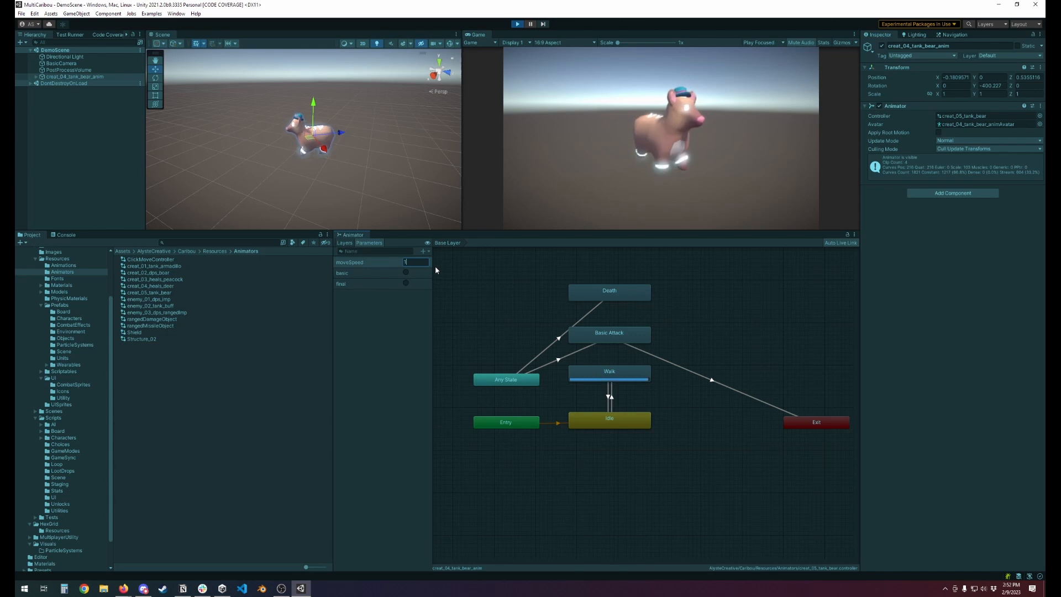
key("BackSpace")
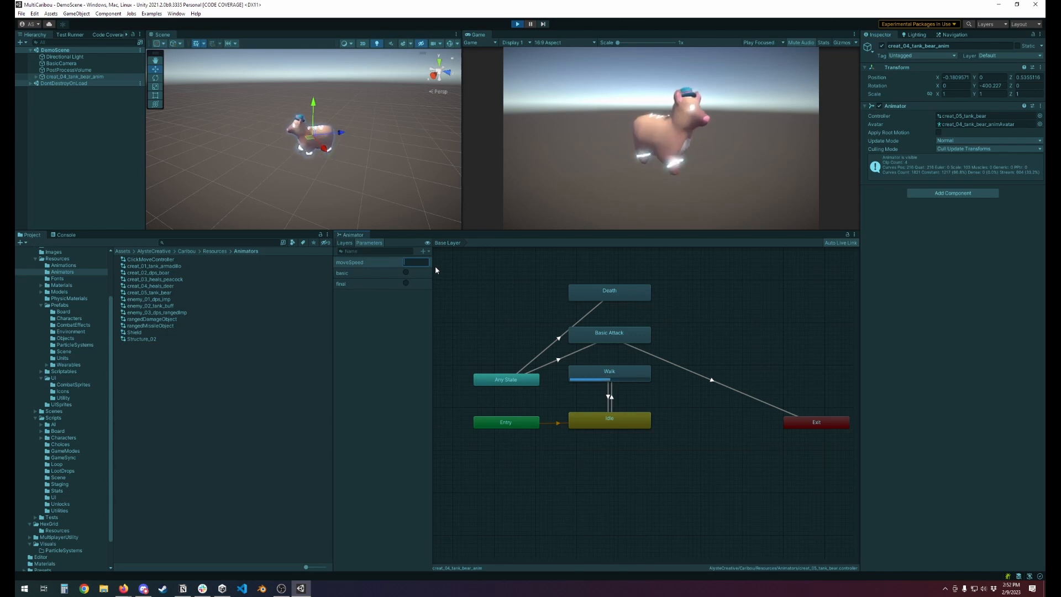
type("0")
left_click(408, 352)
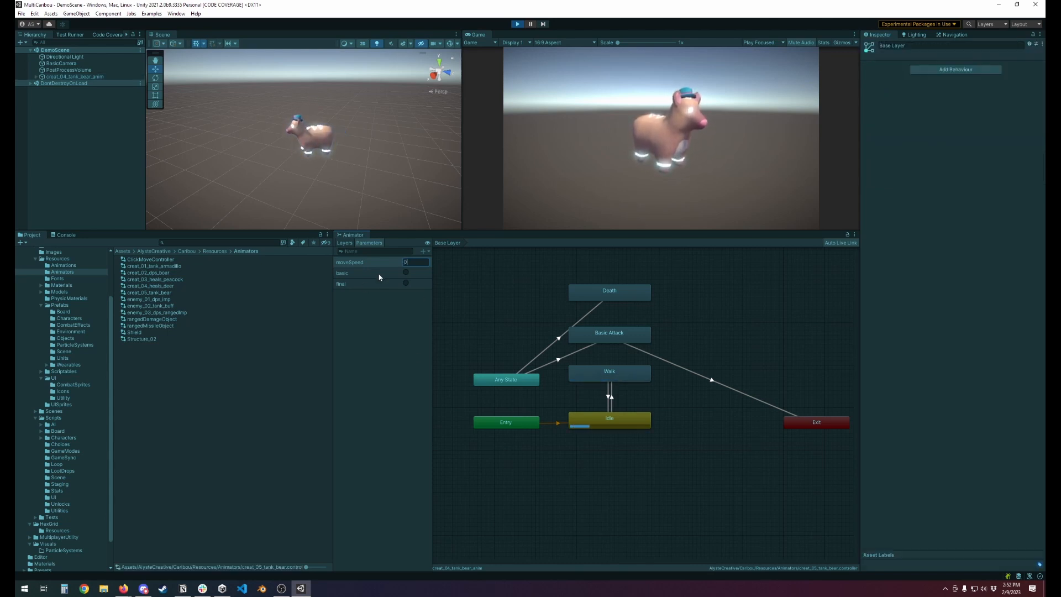
Step: With moveSpeed at 0, fire the basic, final and basic triggers in turn to test Basic Attack and Death
left_click(406, 273)
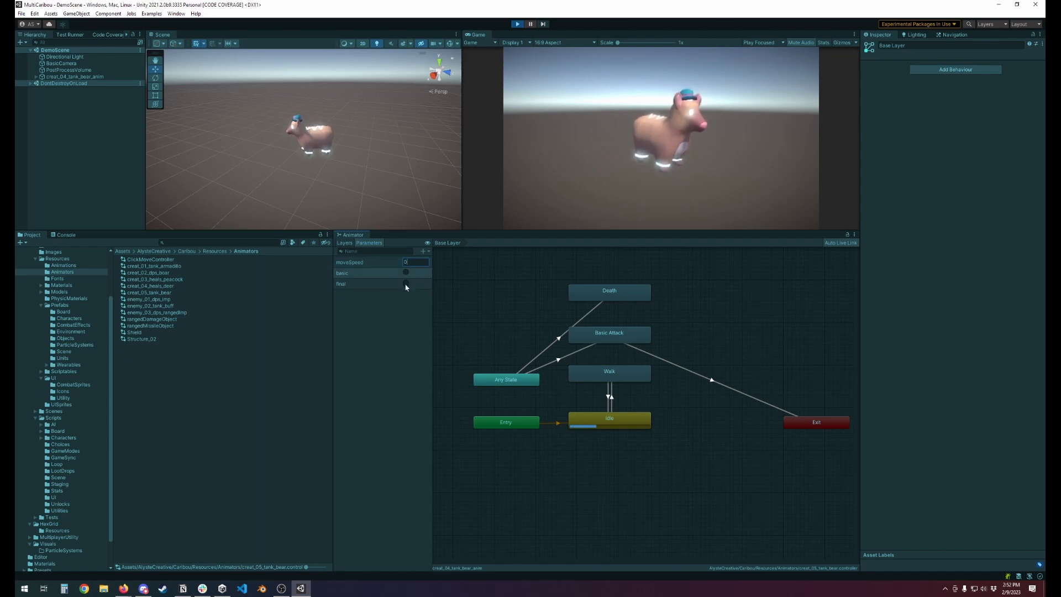
left_click(406, 283)
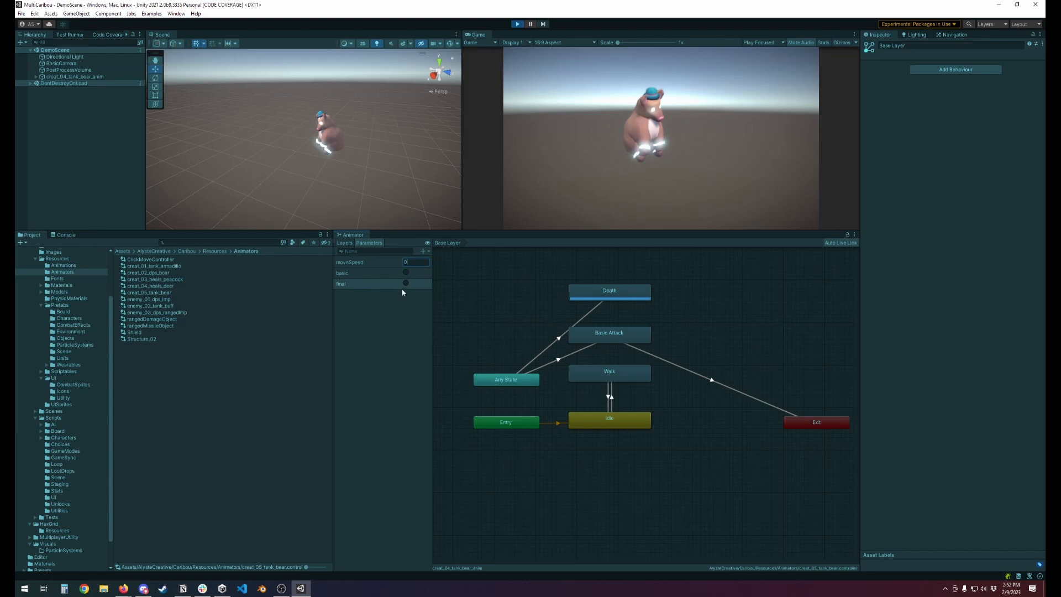
left_click(406, 273)
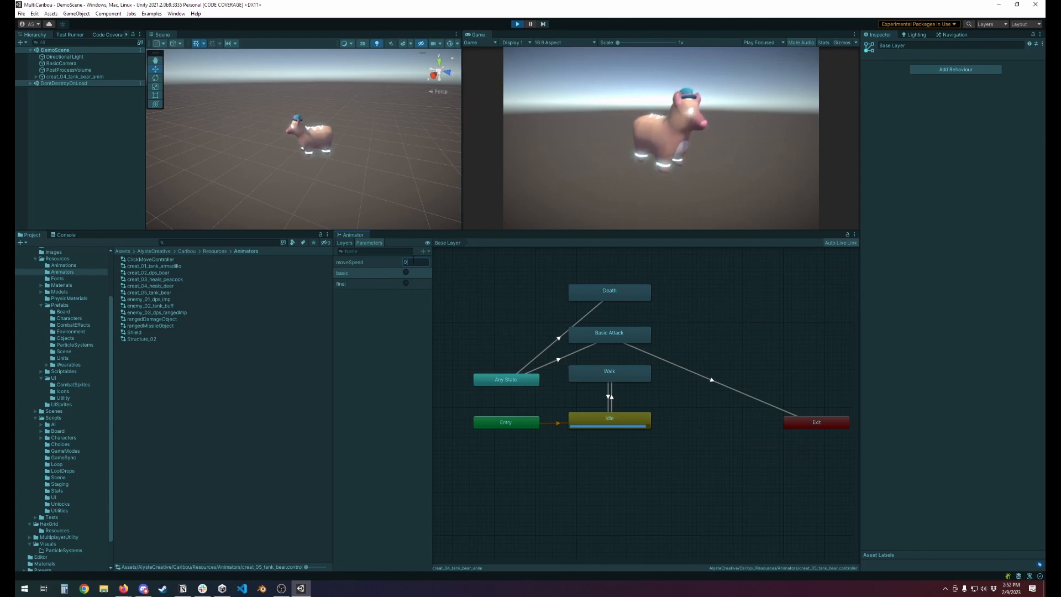
Step: Set moveSpeed to 1 and fire basic, final and basic again to test the attack and death animations from Walk
left_click(414, 262)
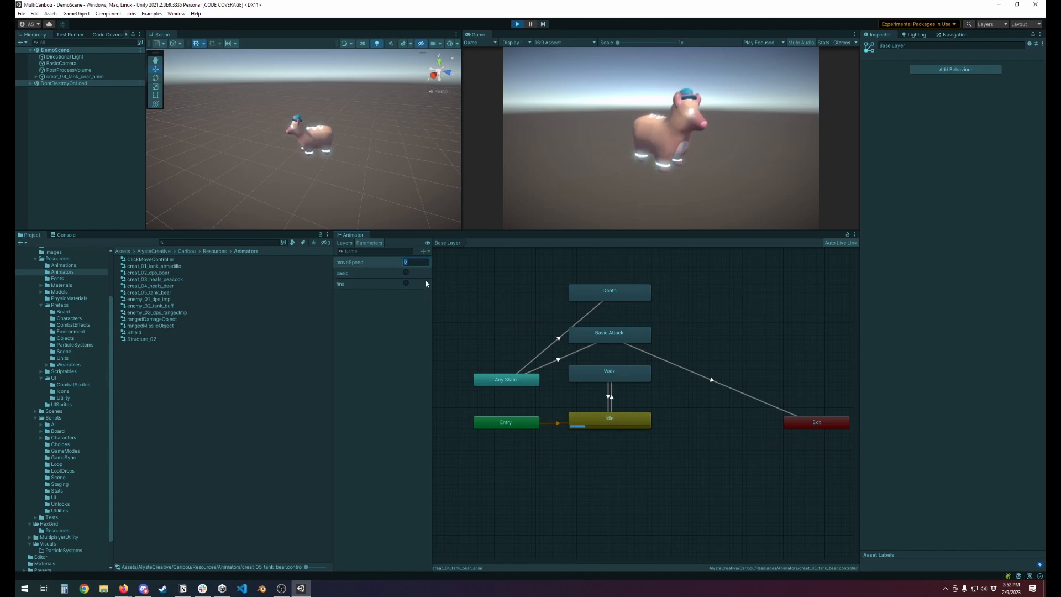
type("1")
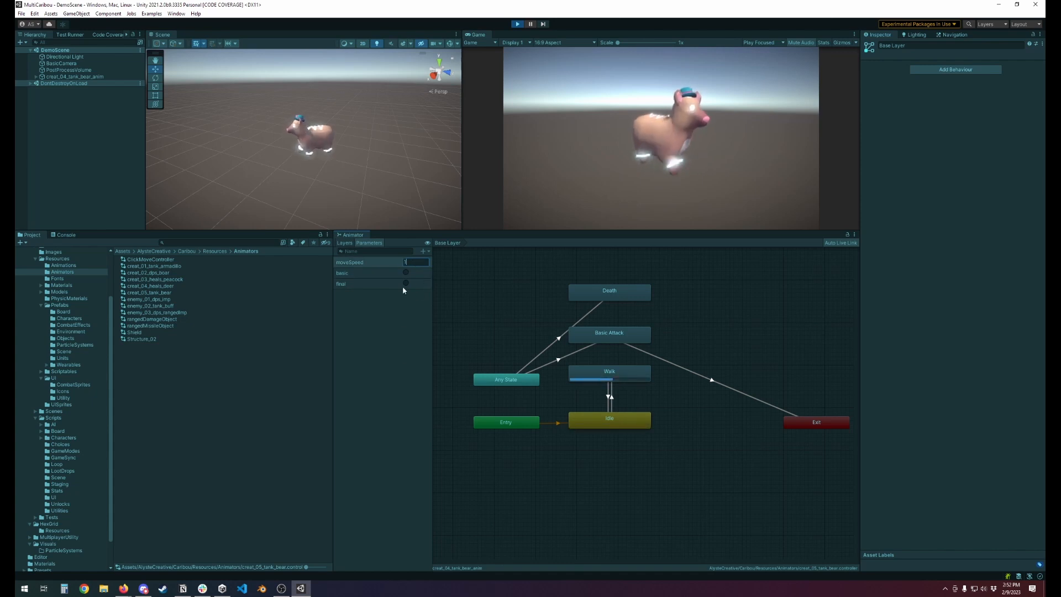
left_click(405, 273)
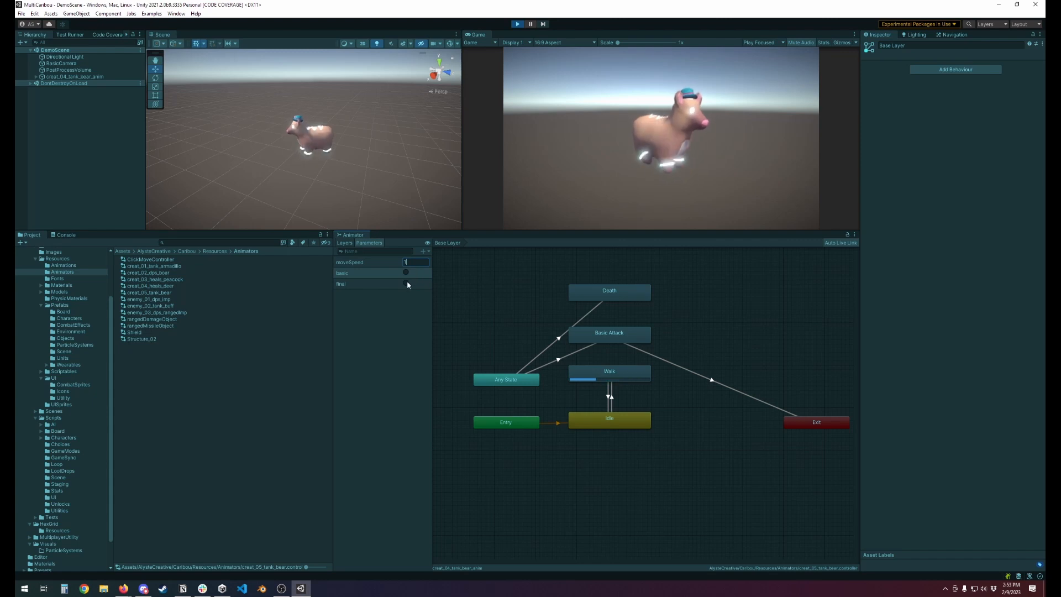
left_click(405, 283)
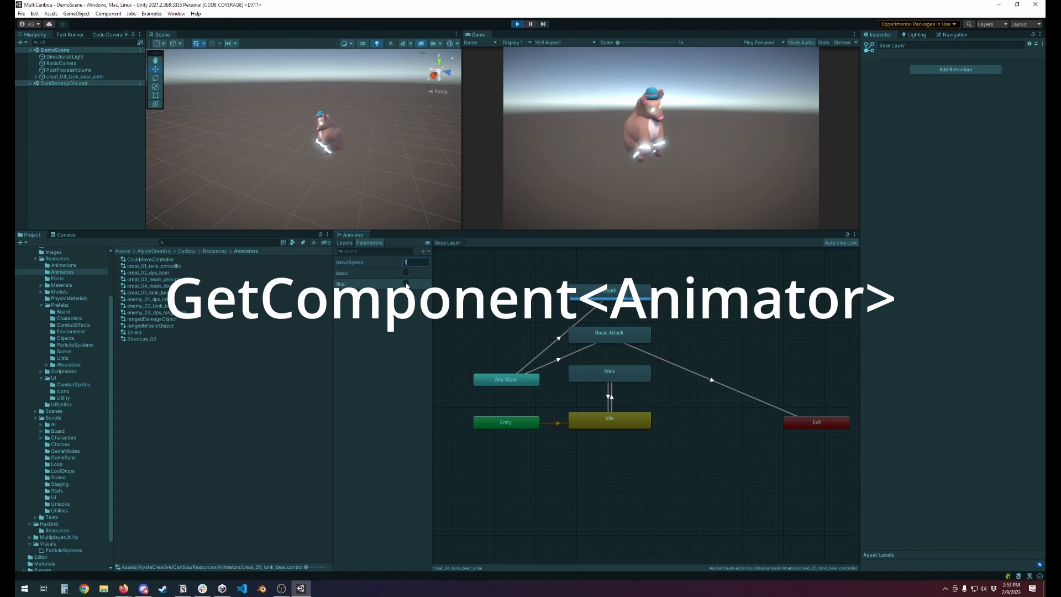
left_click(406, 272)
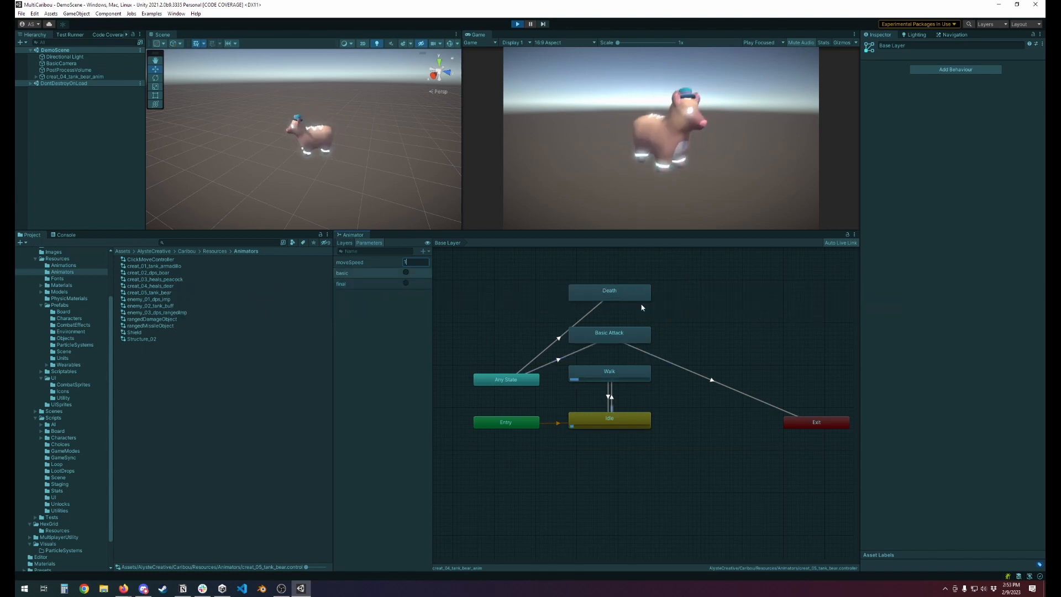
Step: Set the moveSpeed parameter to 0, back to 1 and finally to 0.2 to recheck Idle and Walk
double_click(407, 261)
type("0")
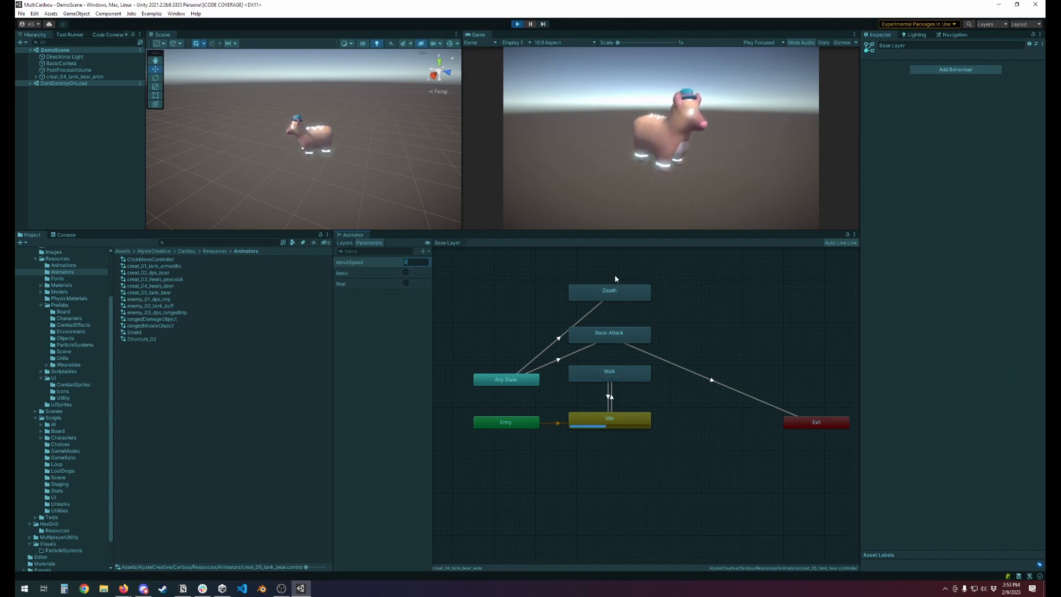
double_click(415, 262)
type("1")
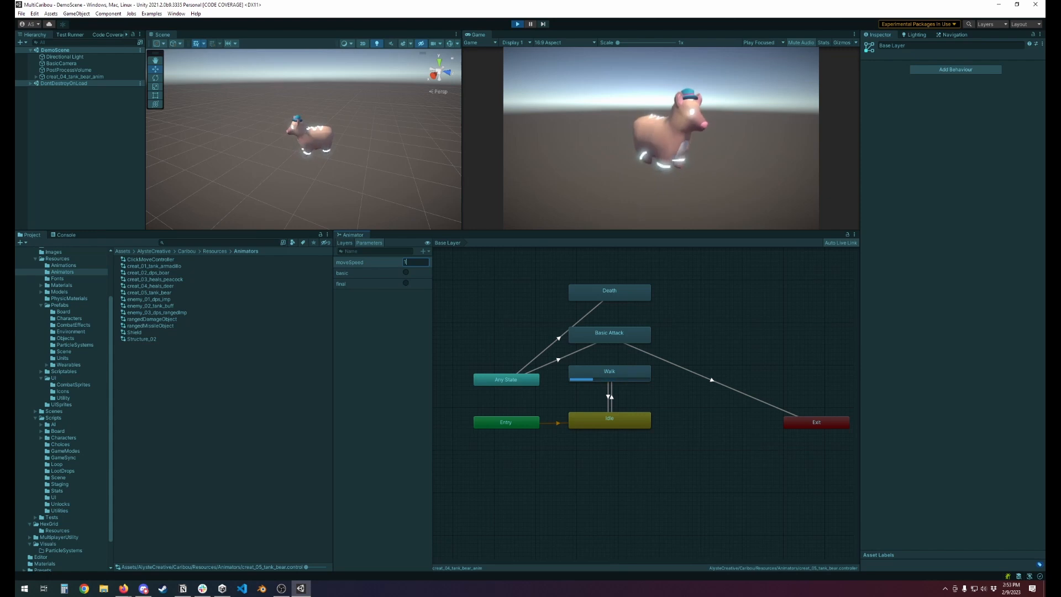
key("alt+Tab")
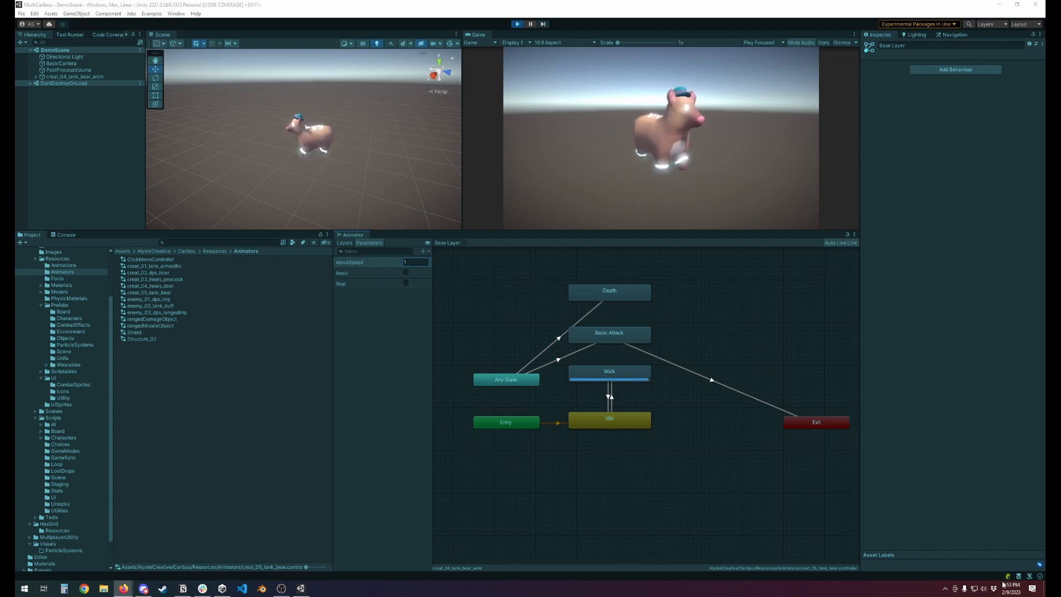
left_click(373, 368)
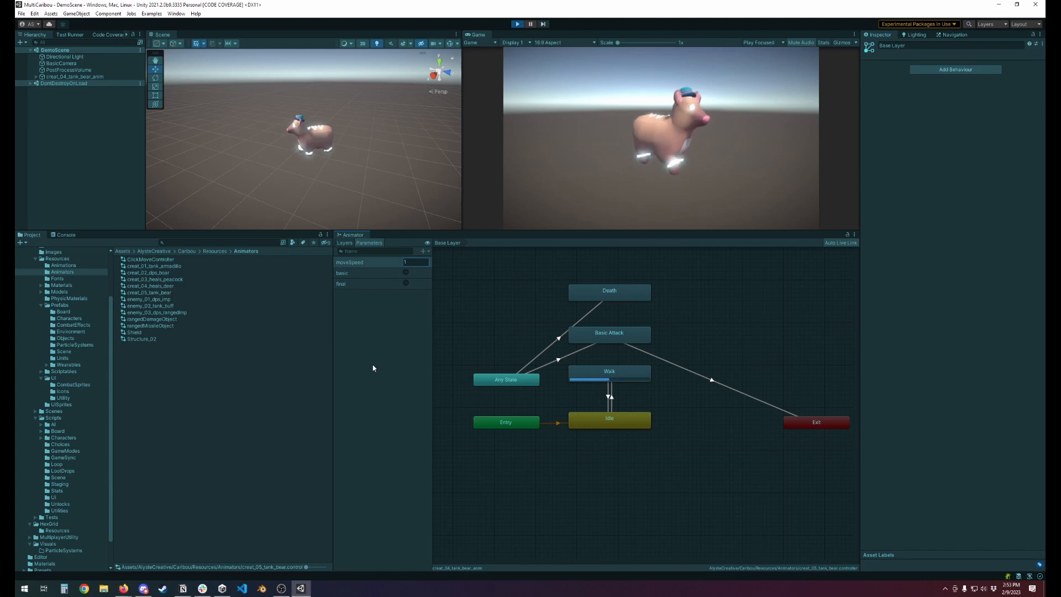
type("0.2")
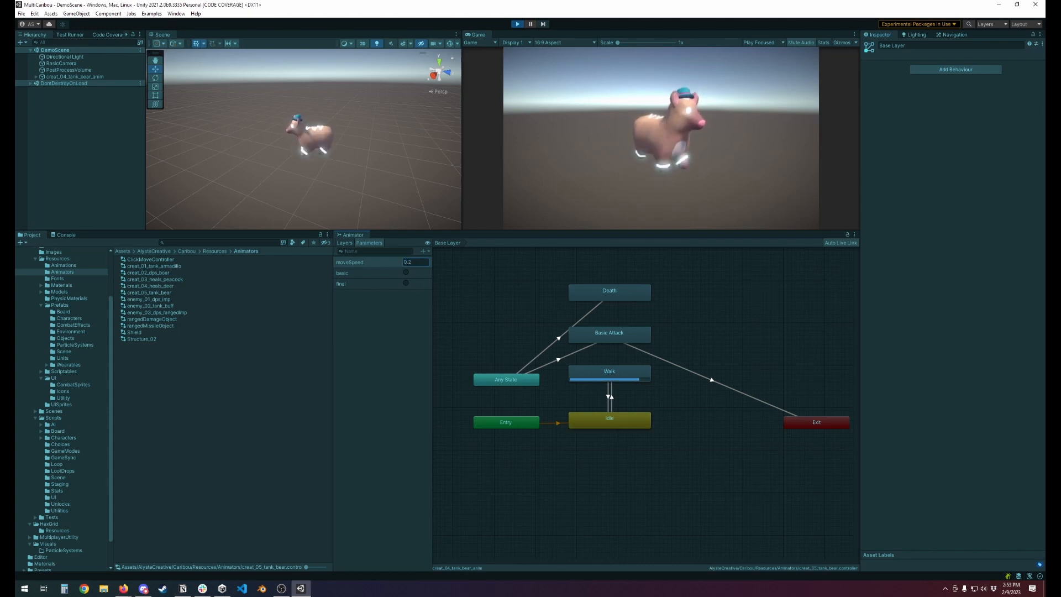
key("alt+Tab")
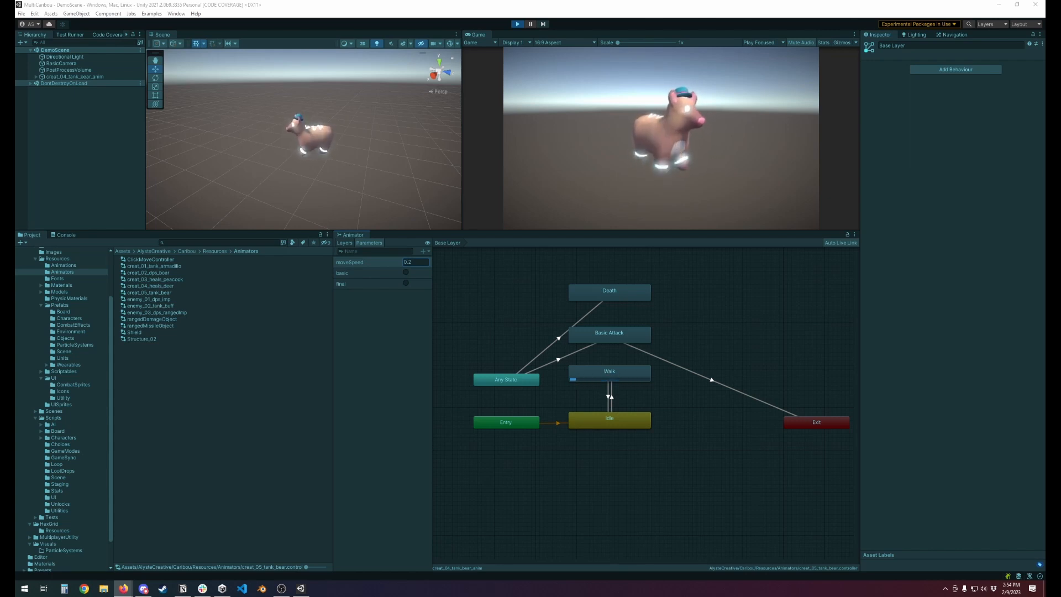
Step: Set moveSpeed to 0, fire the basic trigger several times in quick succession, and fire the final trigger once
left_click(409, 264)
type("0")
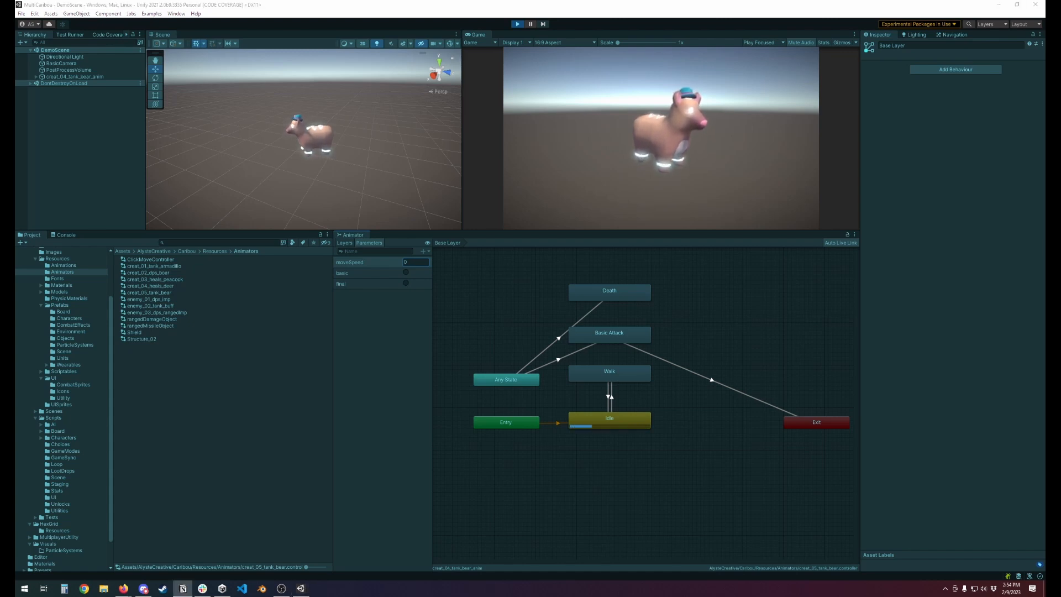
left_click(375, 319)
left_click(405, 274)
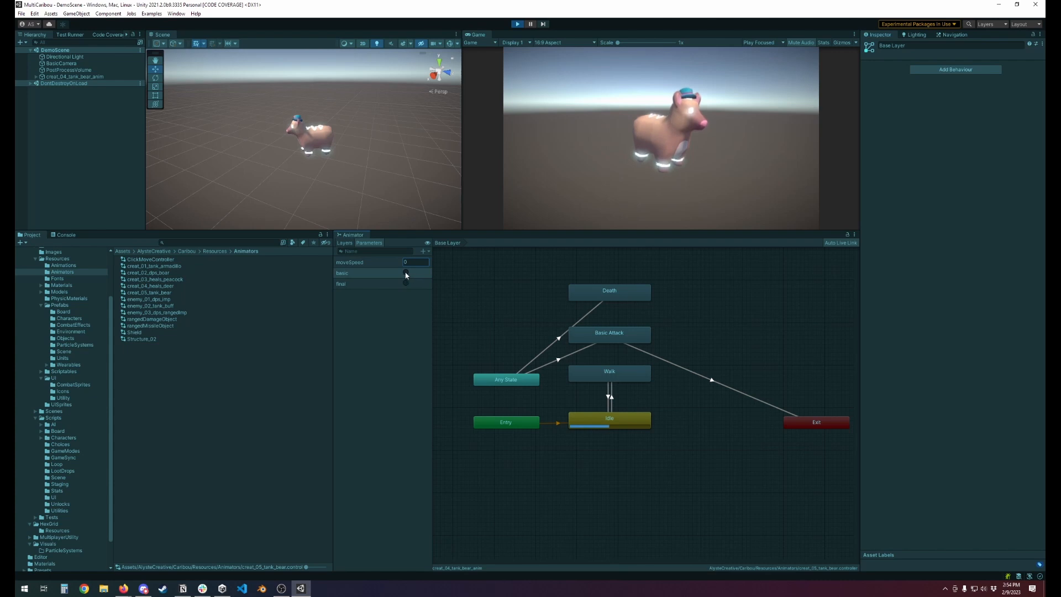
left_click(407, 274)
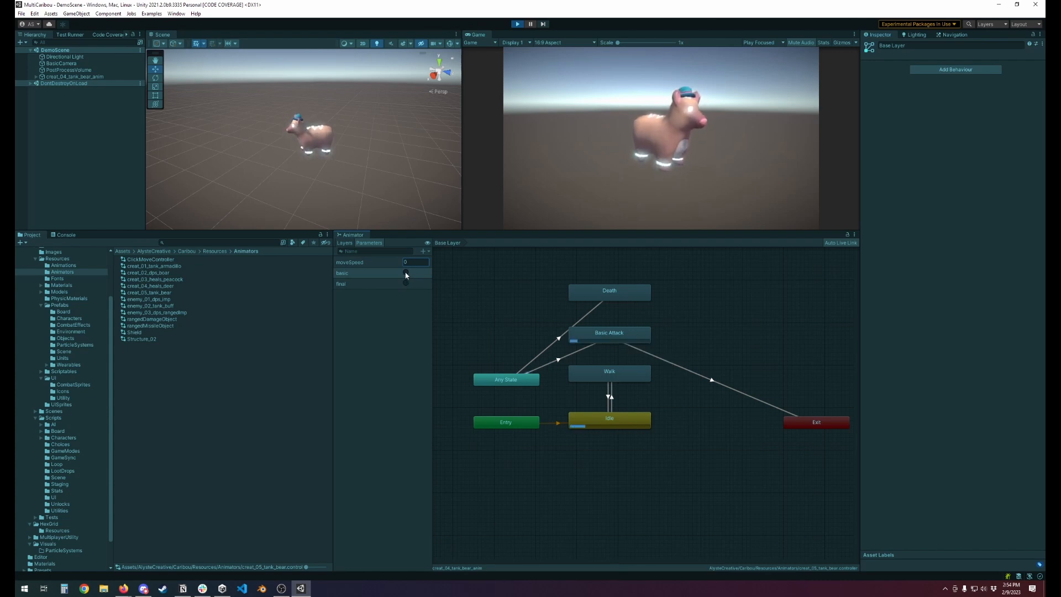
left_click(407, 275)
left_click(406, 274)
left_click(407, 274)
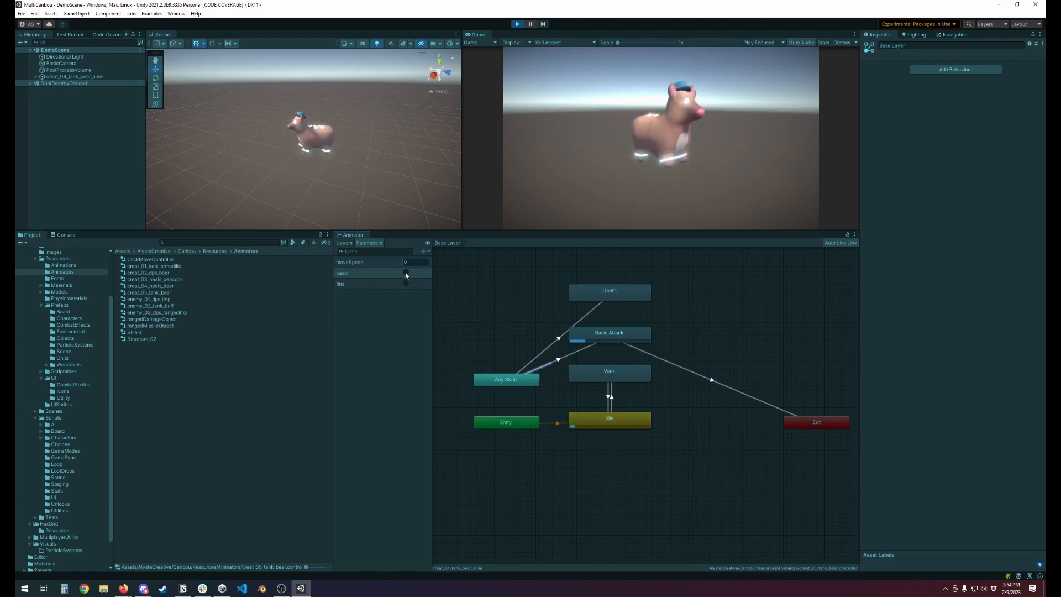
left_click(406, 283)
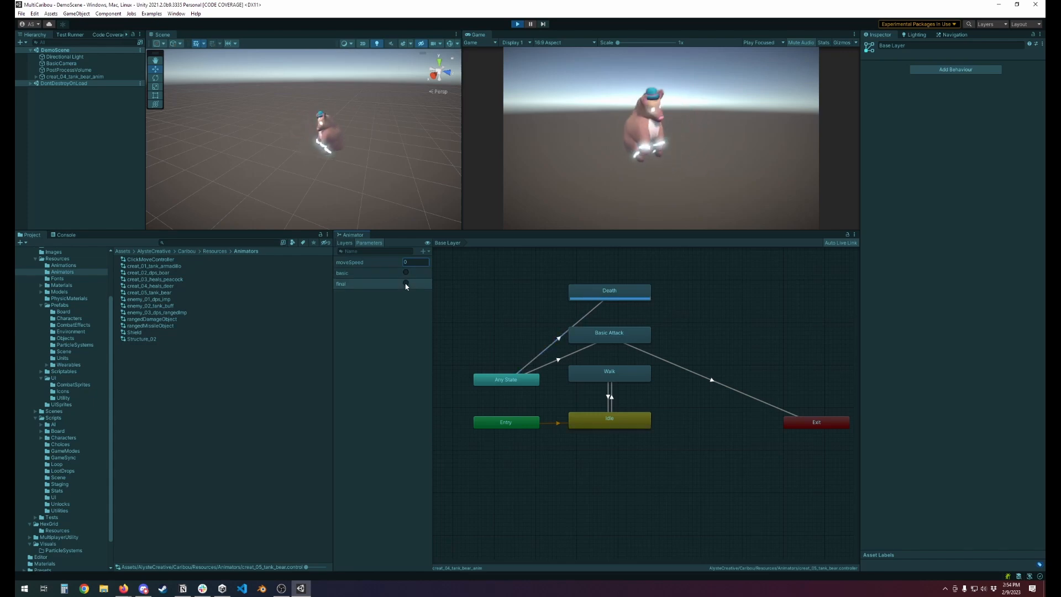